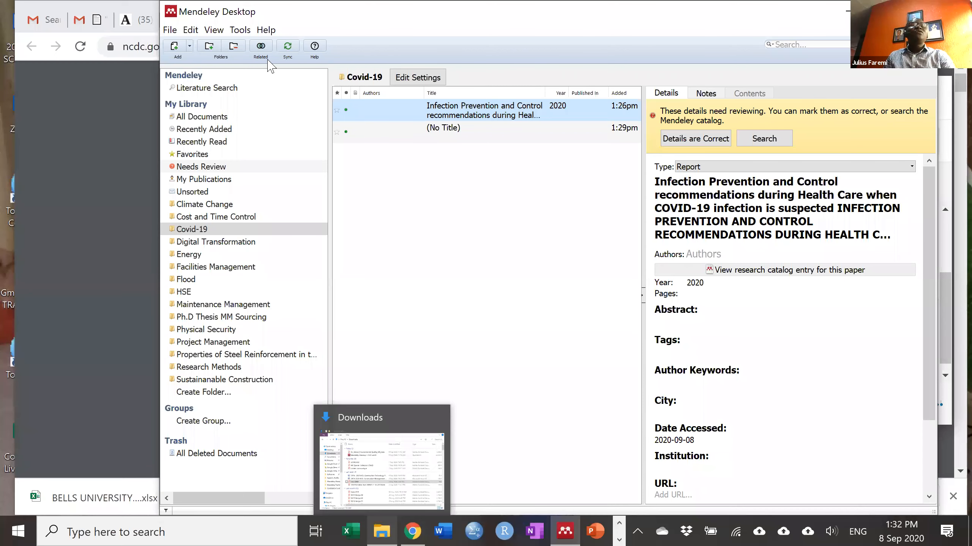
Step: Switch to File Explorer and create a new folder named Covid-19 in Documents
click(382, 531)
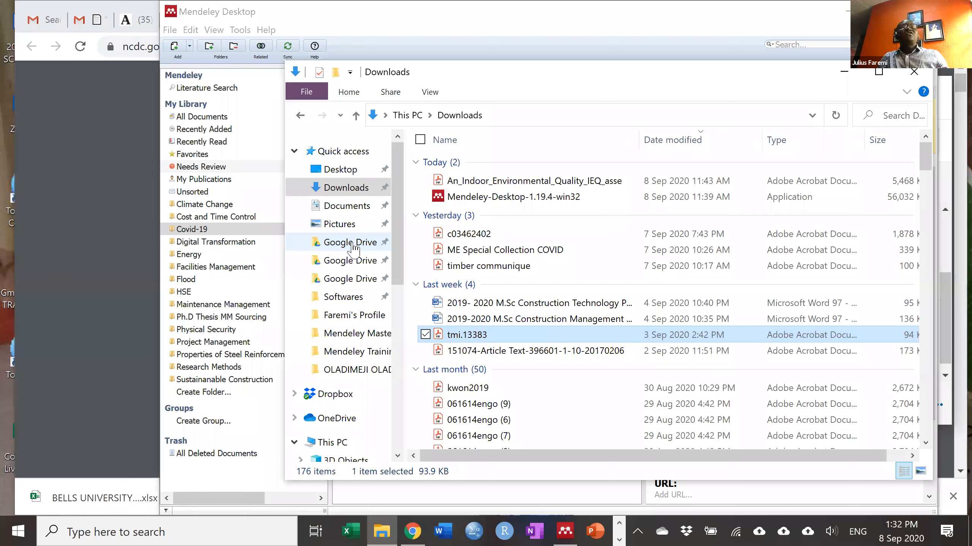
click(346, 209)
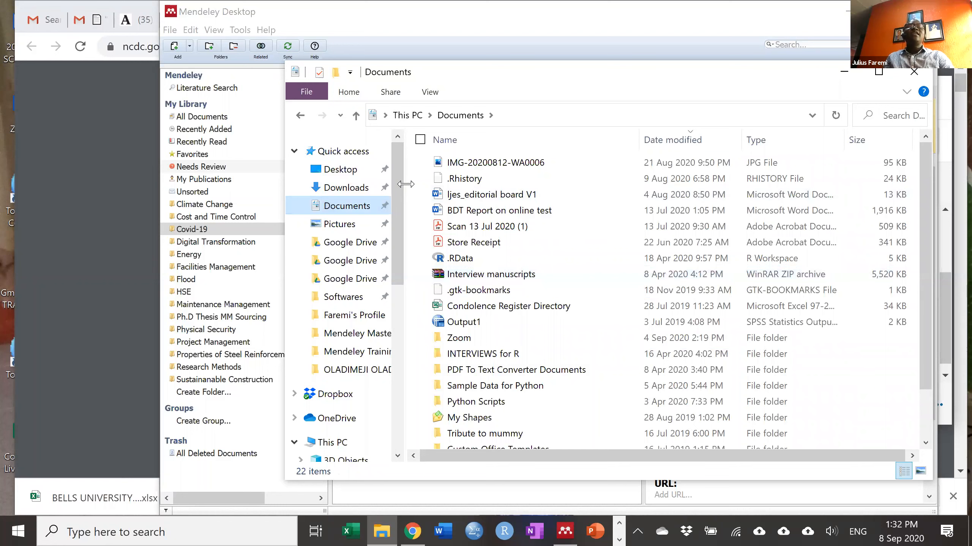
click(413, 197)
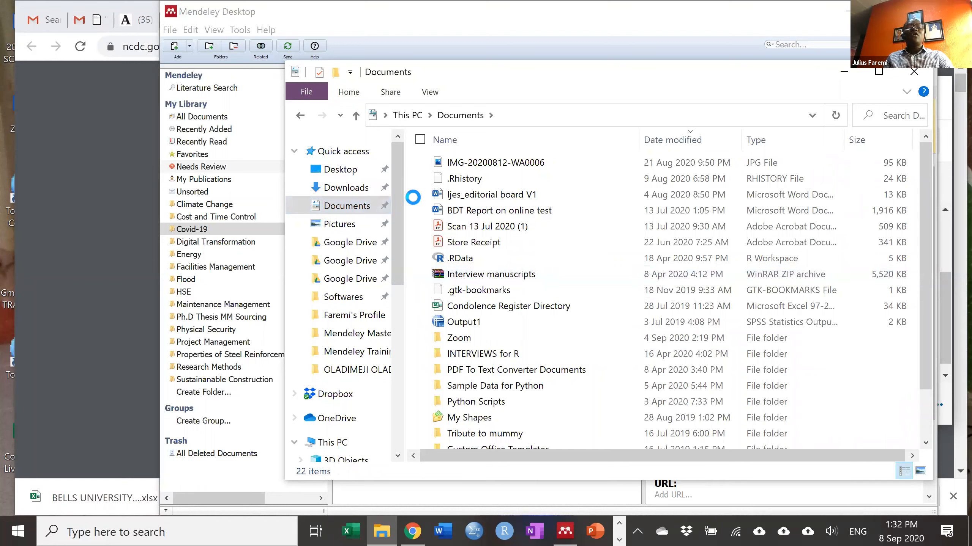
right_click(414, 198)
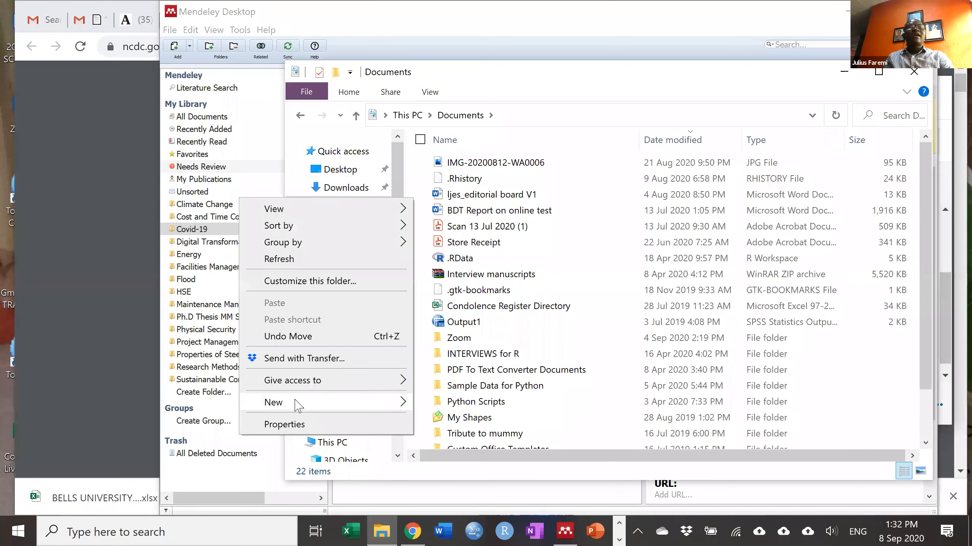
mouse_move(298, 406)
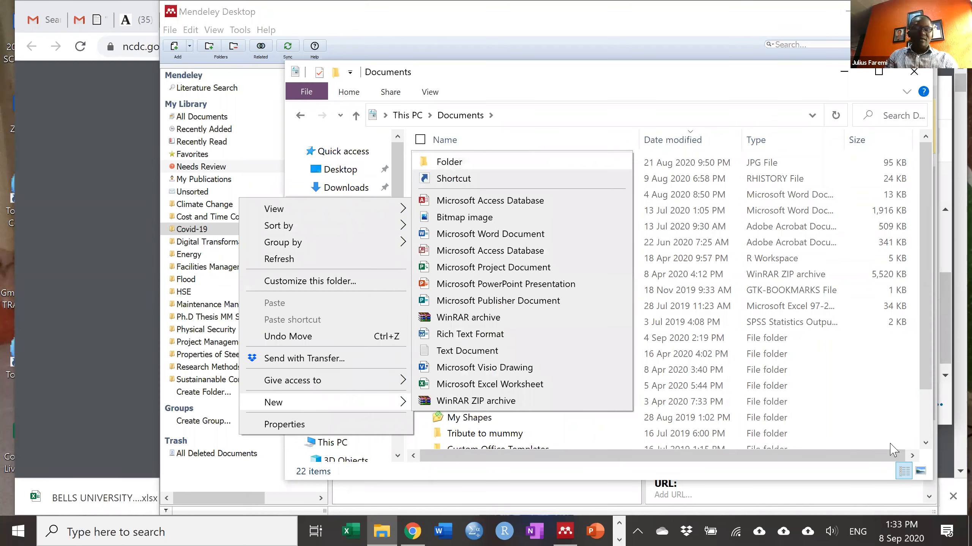
key(Return)
text(C)
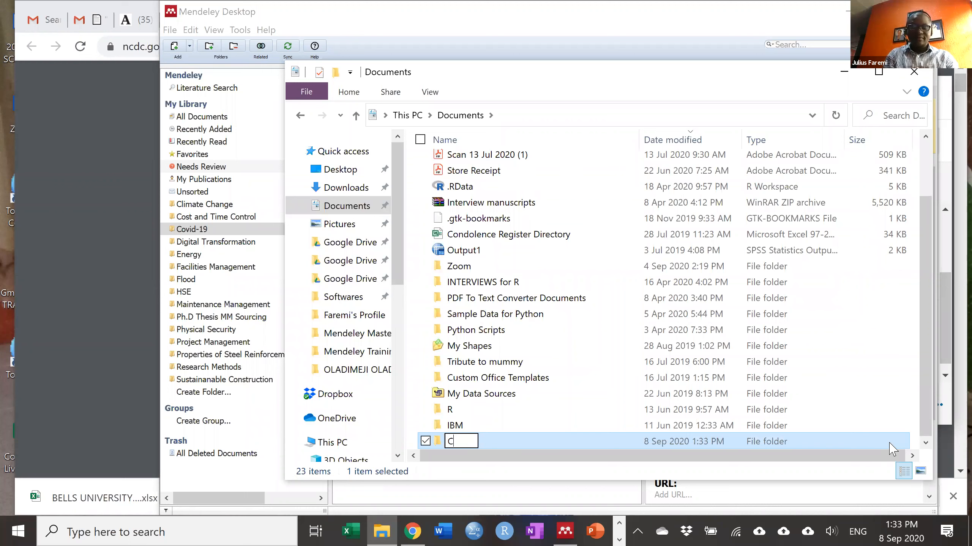
text(ovi)
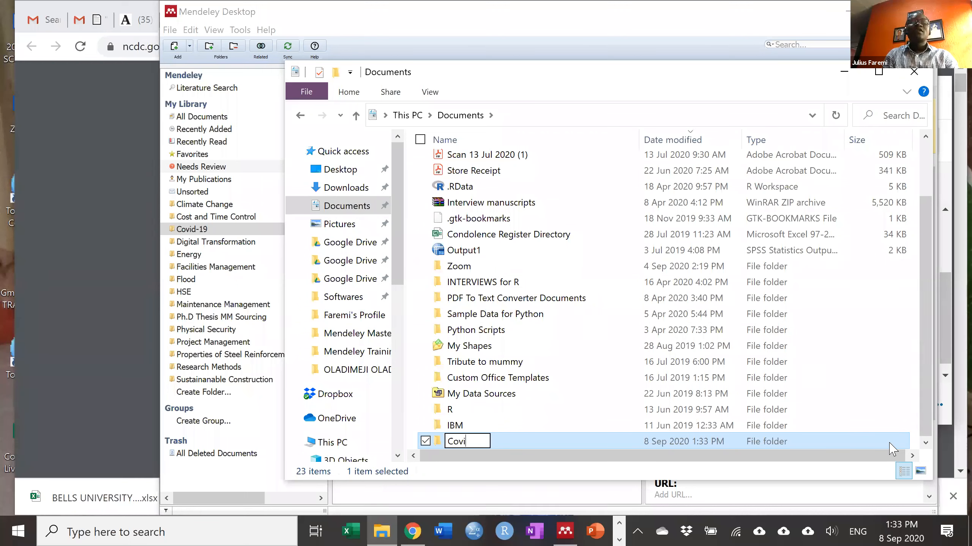
text(d-1)
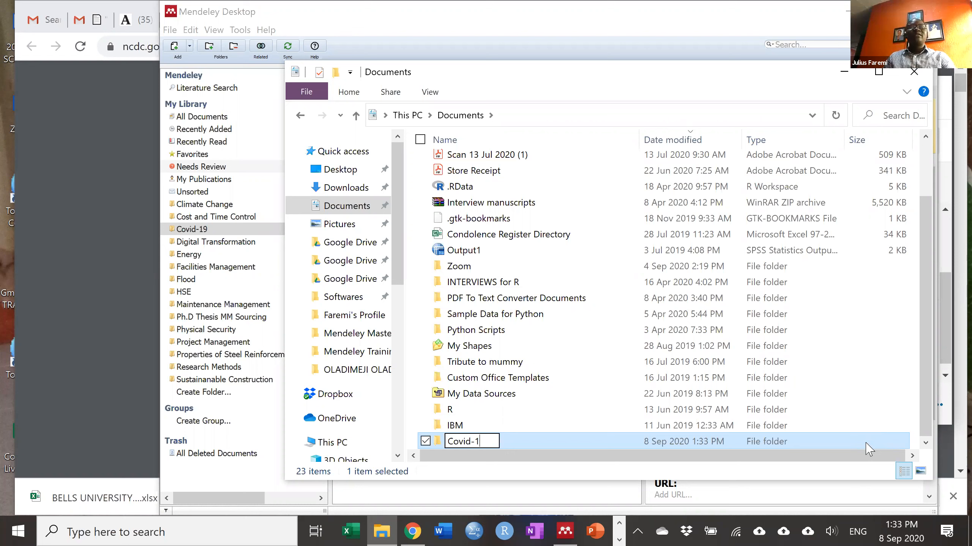
text(9)
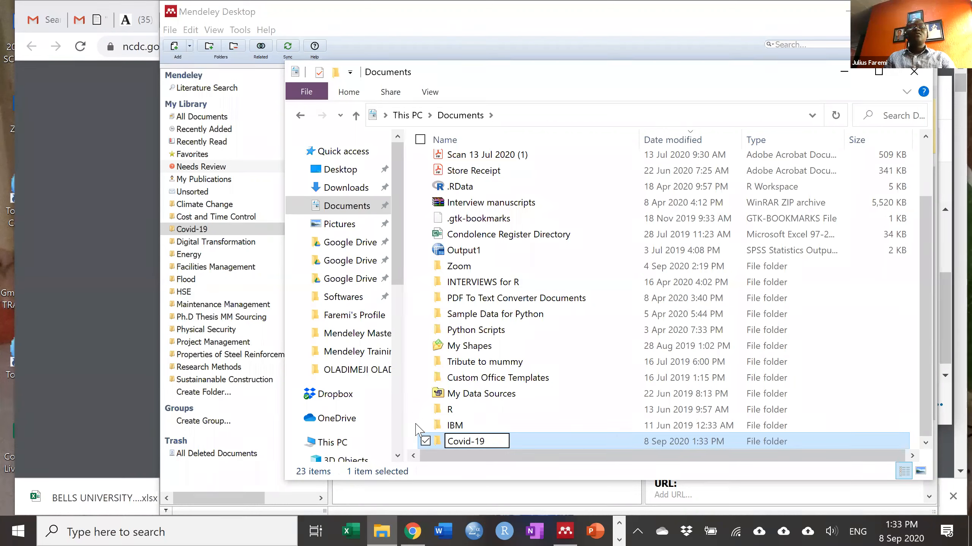
click(437, 428)
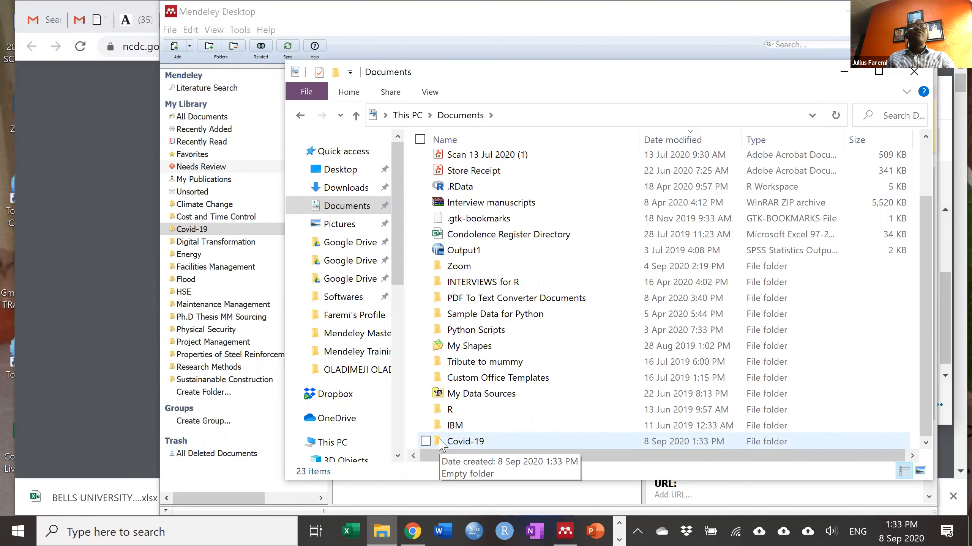
Step: Copy the tmi.13383 PDF from Downloads into the Covid-19 folder in Documents
click(315, 205)
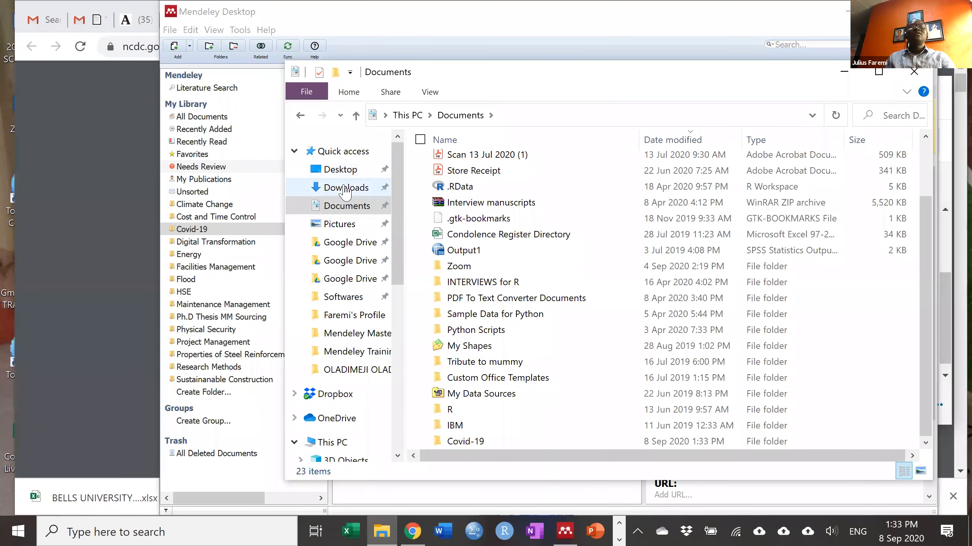
click(345, 188)
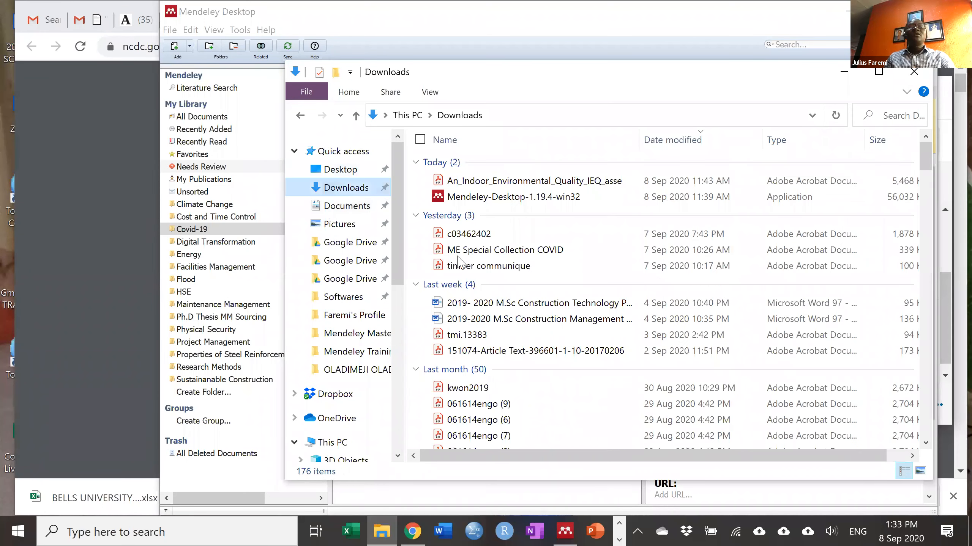
right_click(458, 331)
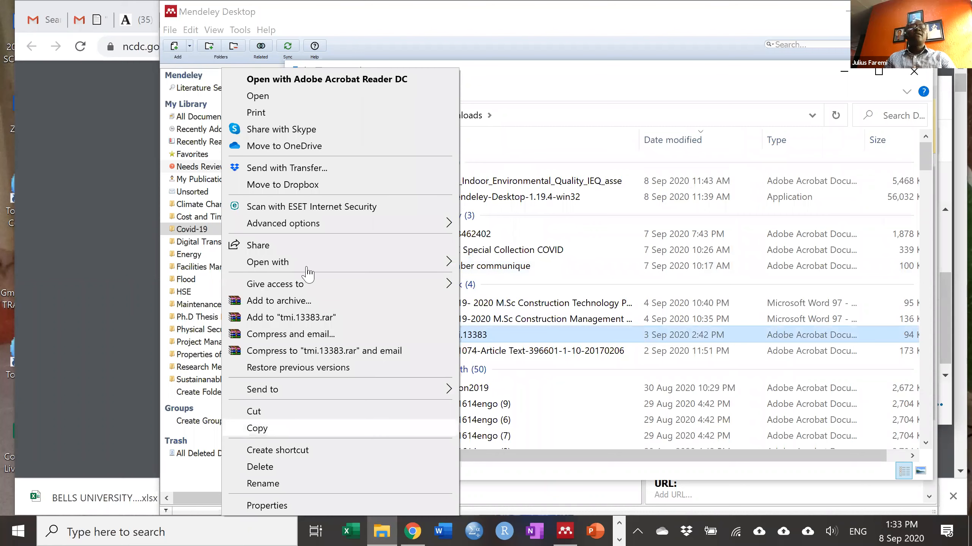
click(347, 207)
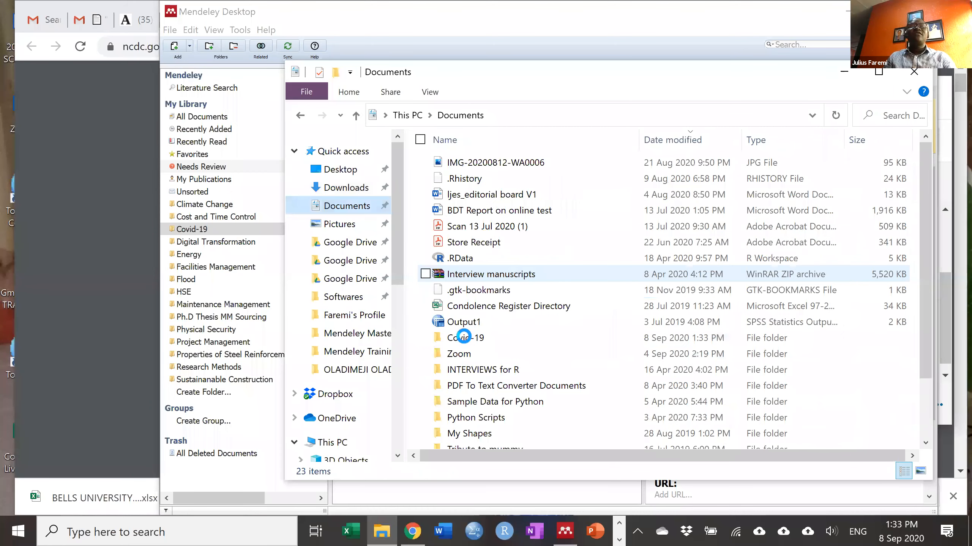
double_click(463, 336)
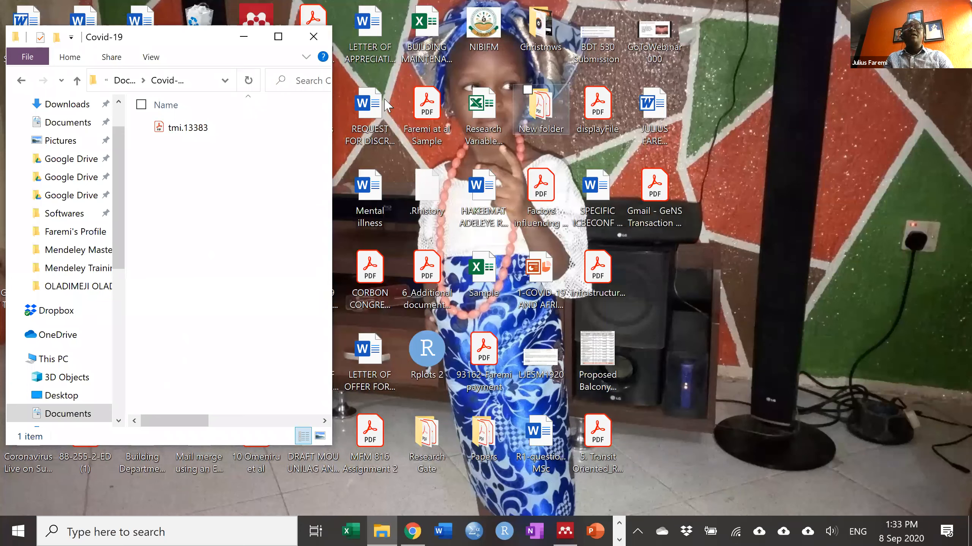
Step: Switch to Mendeley Desktop and attach tmi.13383.pdf from Documents' Covid-19 folder to the Infection Prevention and Control entry
click(565, 531)
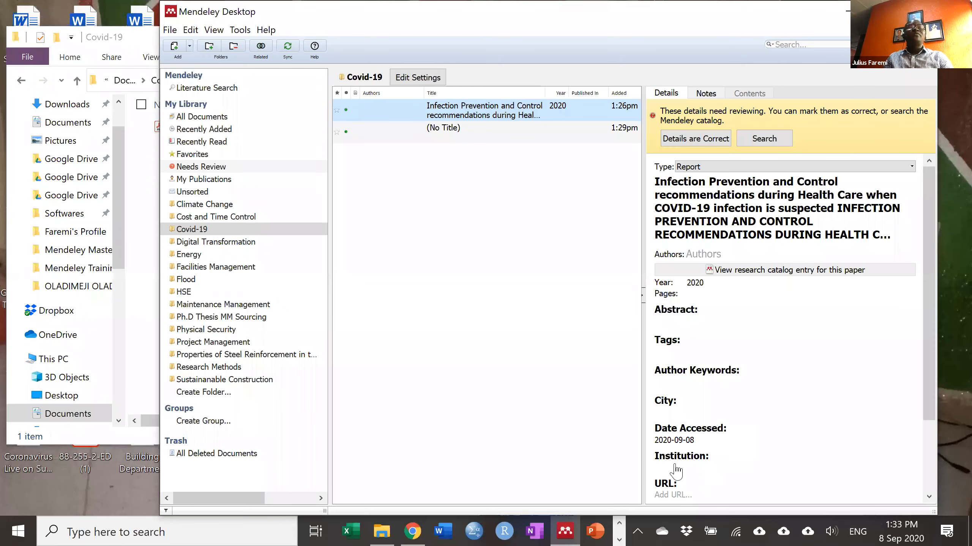
scroll(675, 471, down, 2)
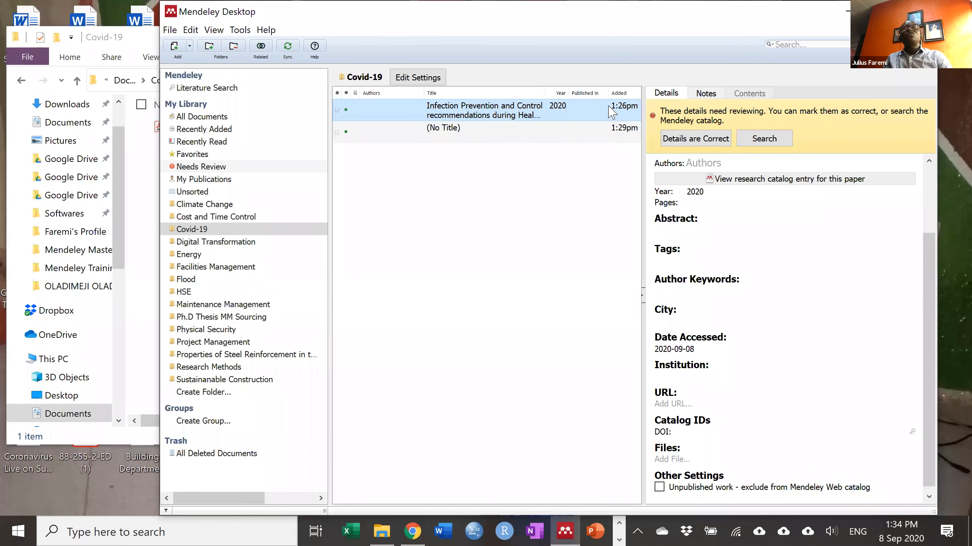
click(675, 460)
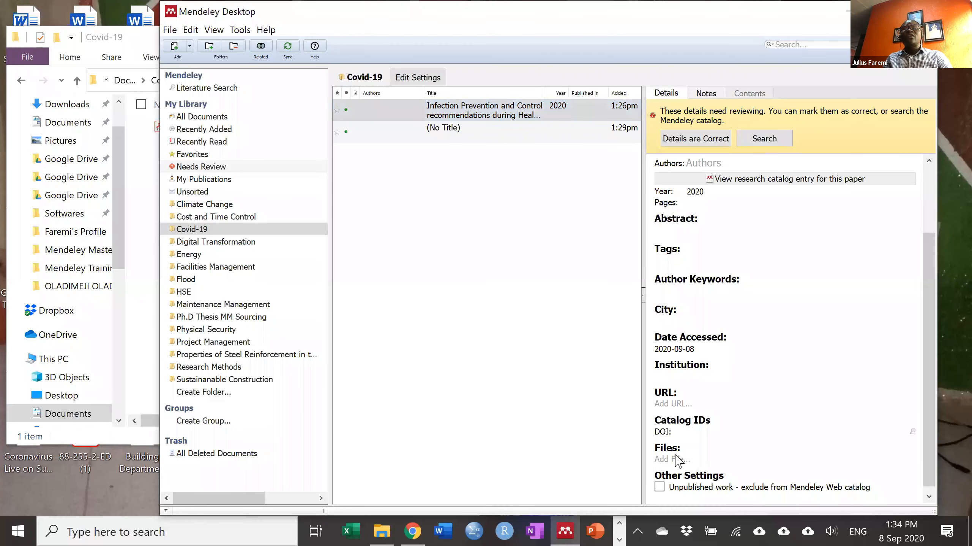
click(674, 459)
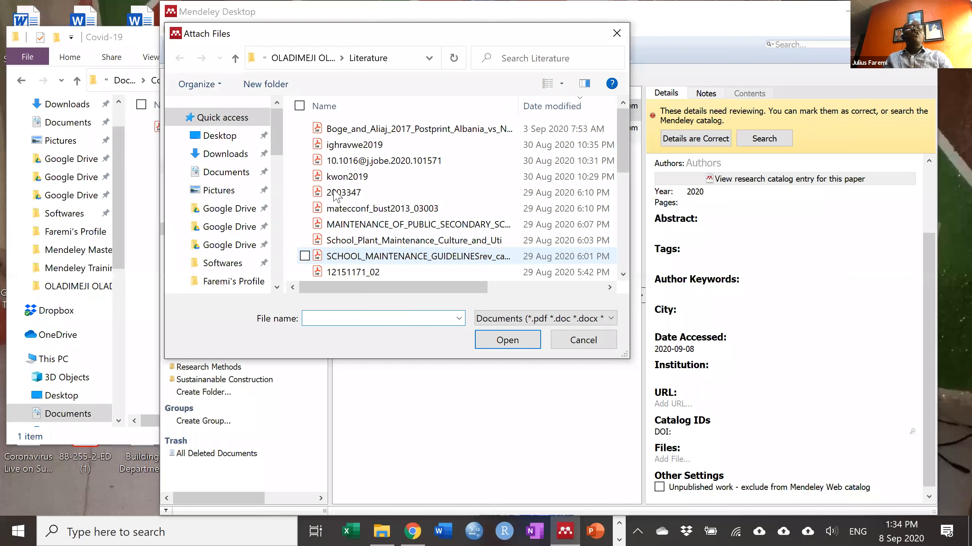
click(236, 178)
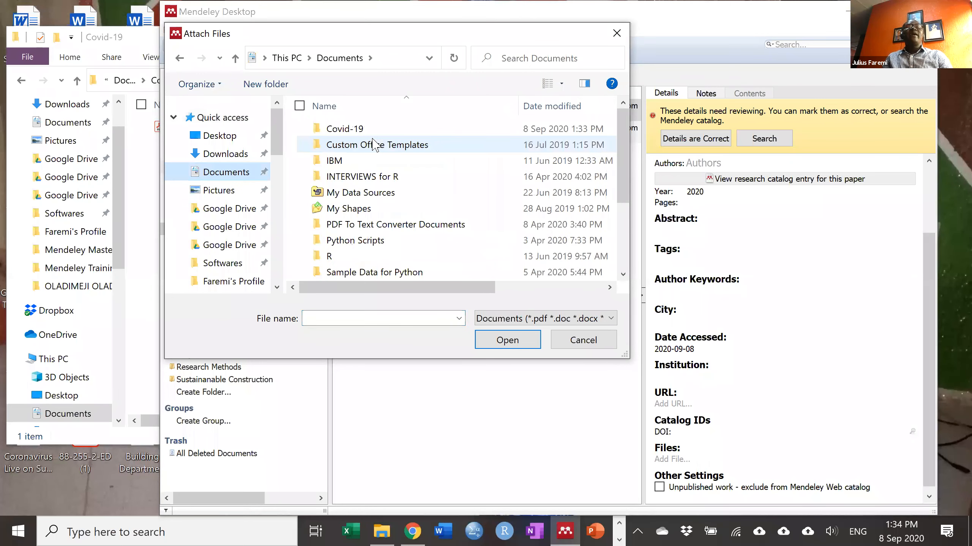
double_click(355, 130)
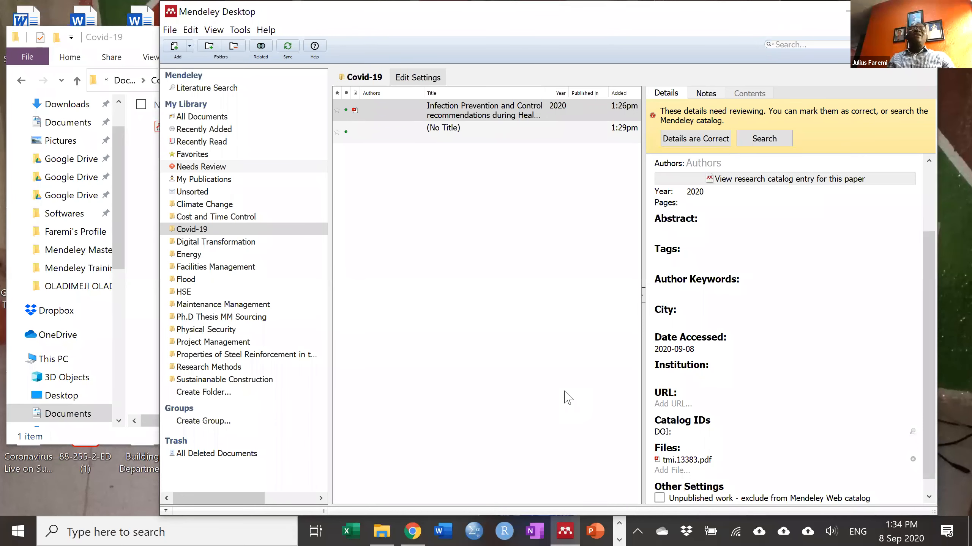
Step: Hide the document details pane and view the document list of the Covid-19 library folder
click(642, 307)
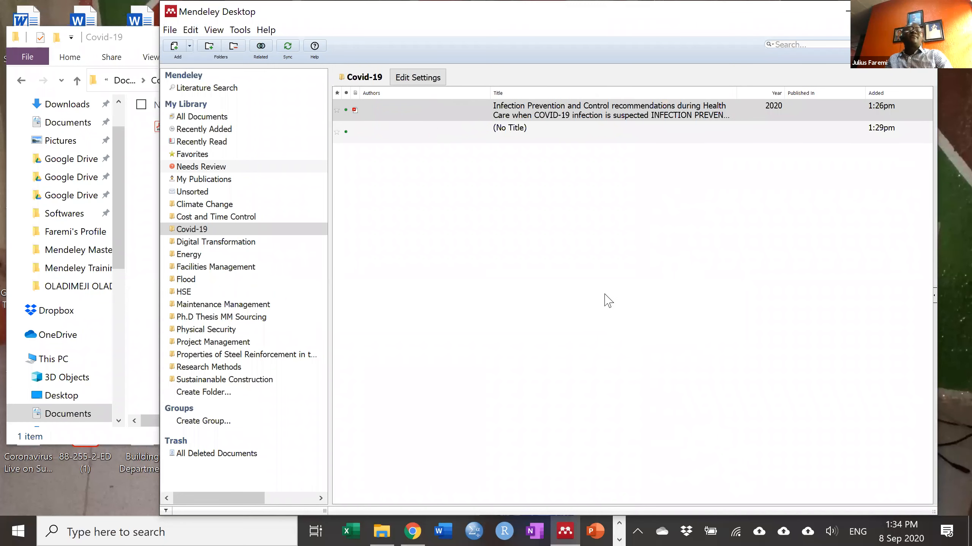
click(366, 385)
click(208, 231)
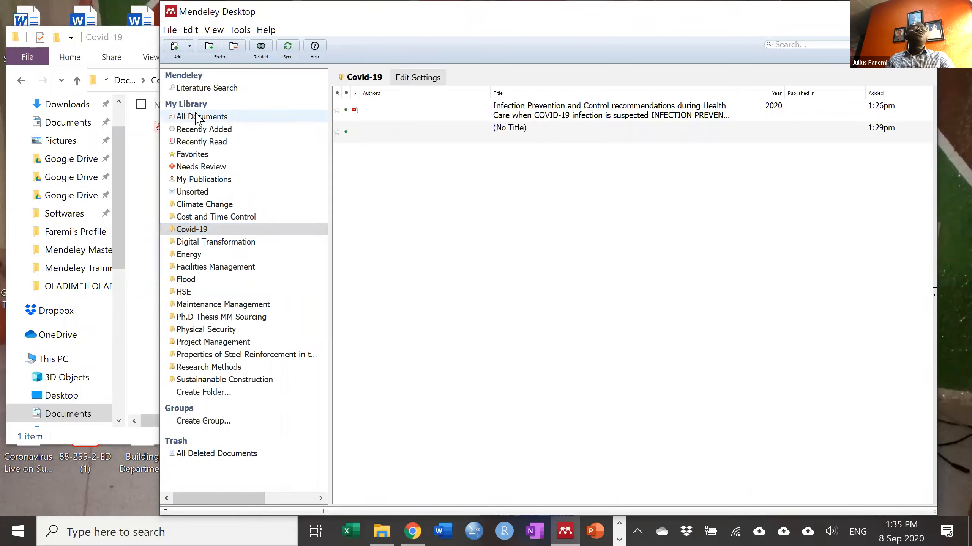
Step: Switch to File Explorer, open tmi.13383 from the Covid-19 folder to check which article it contains, and close the PDF reader
key(alt+Tab)
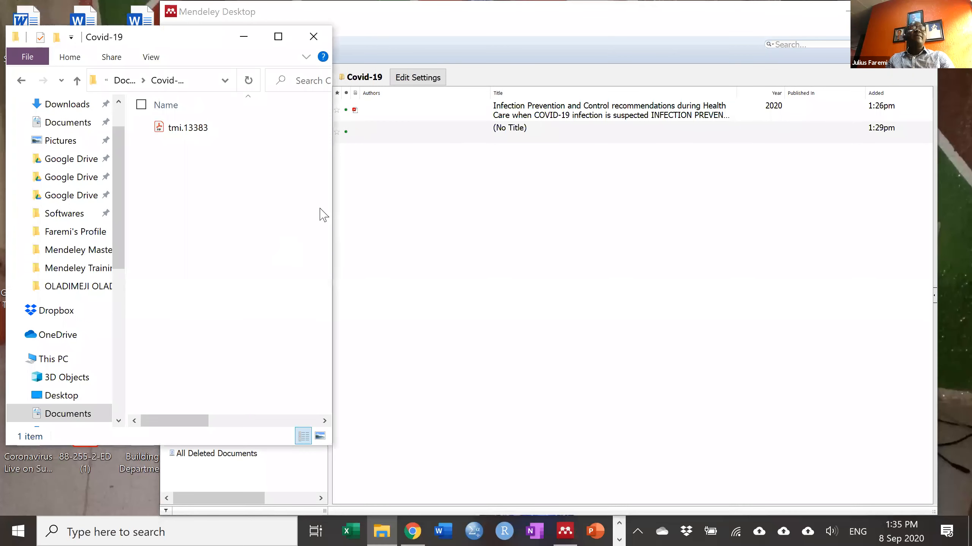
click(175, 130)
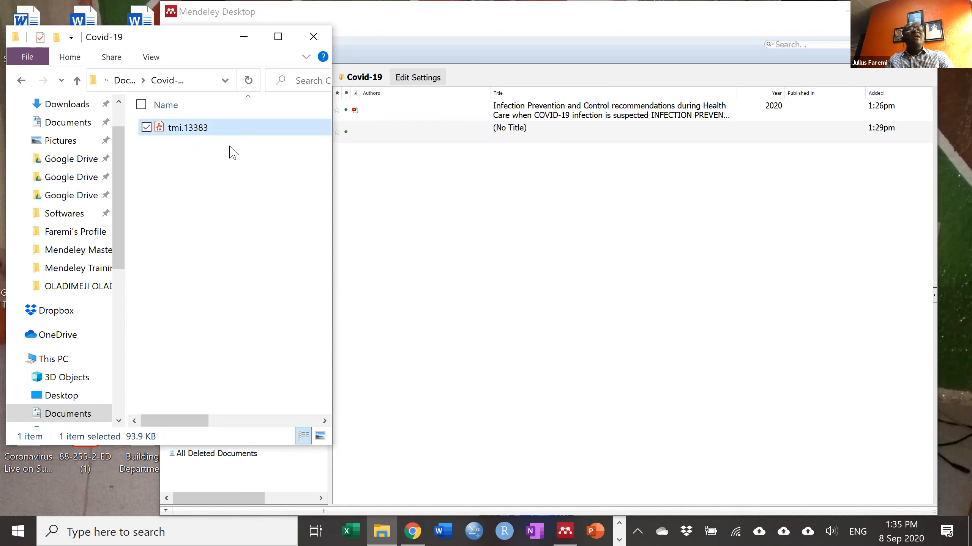
click(549, 356)
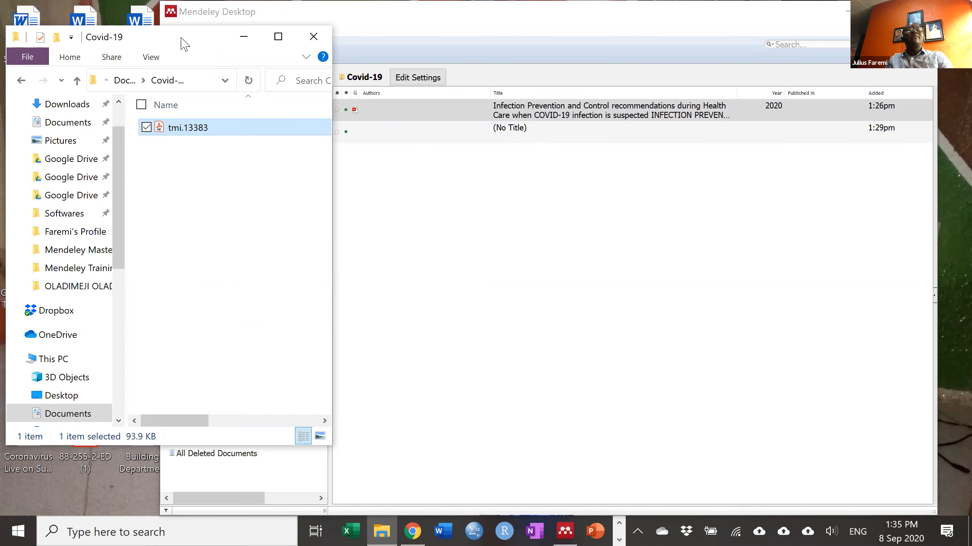
drag(184, 43, 220, 33)
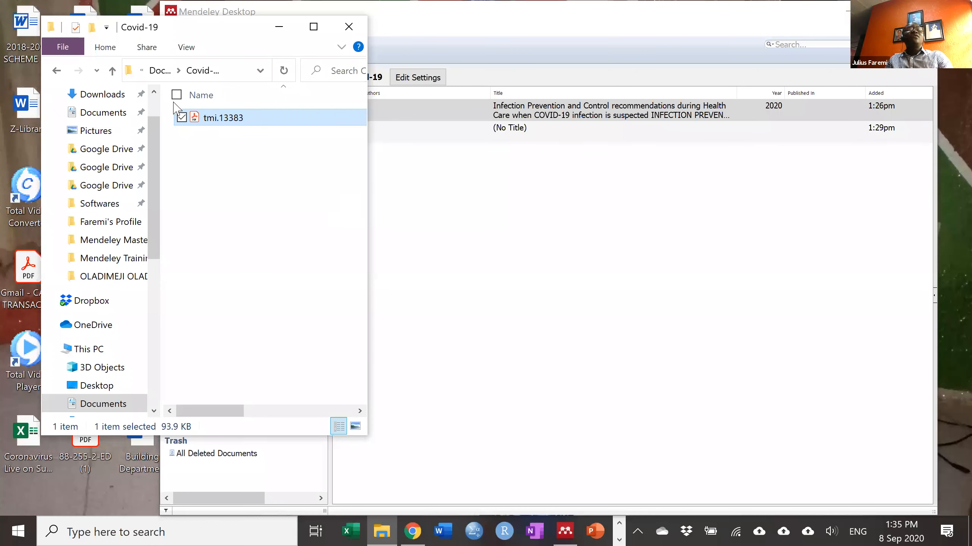
double_click(198, 115)
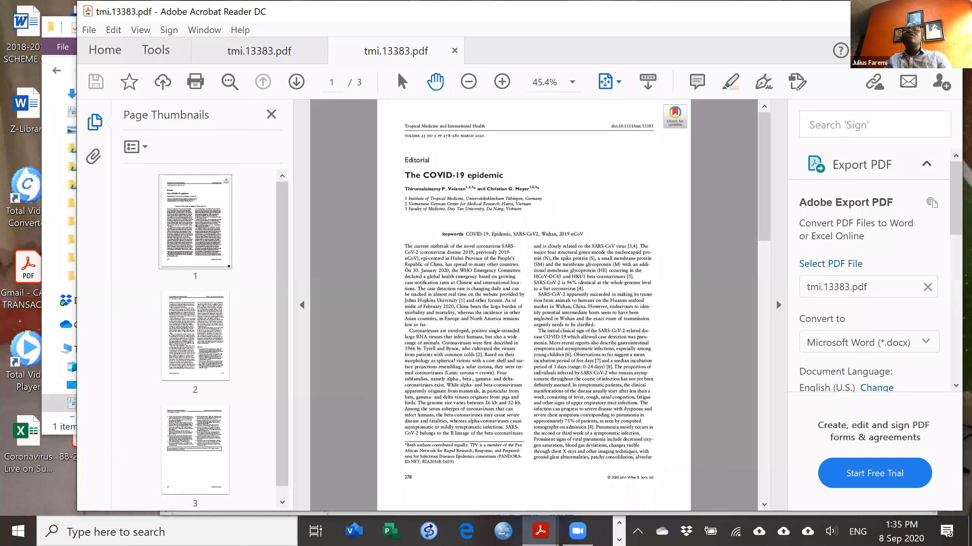
click(945, 11)
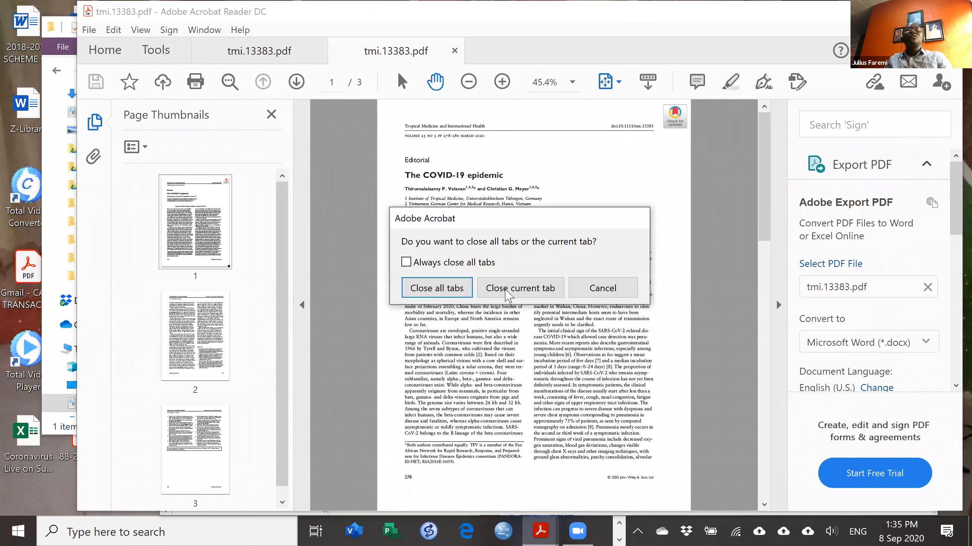
key(Tab)
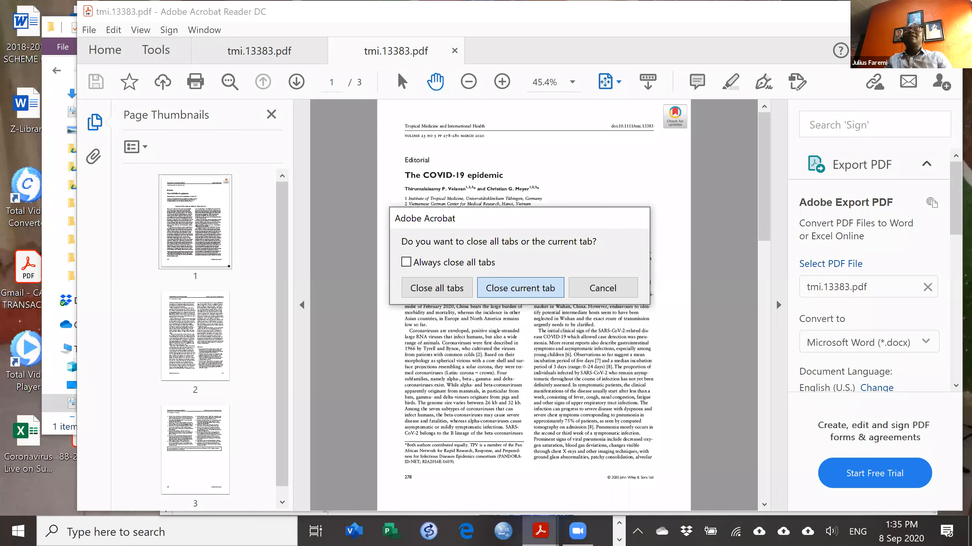
key(Return)
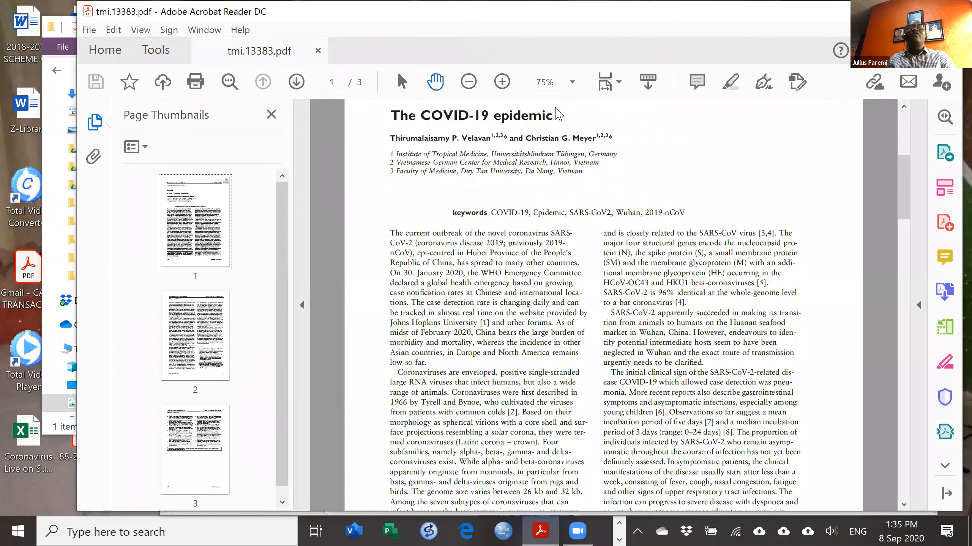
key(alt+F4)
Step: Switch to Chrome, dismiss the Mendeley Web Importer and download the infection prevention guideline 172_1583044210.pdf
click(583, 115)
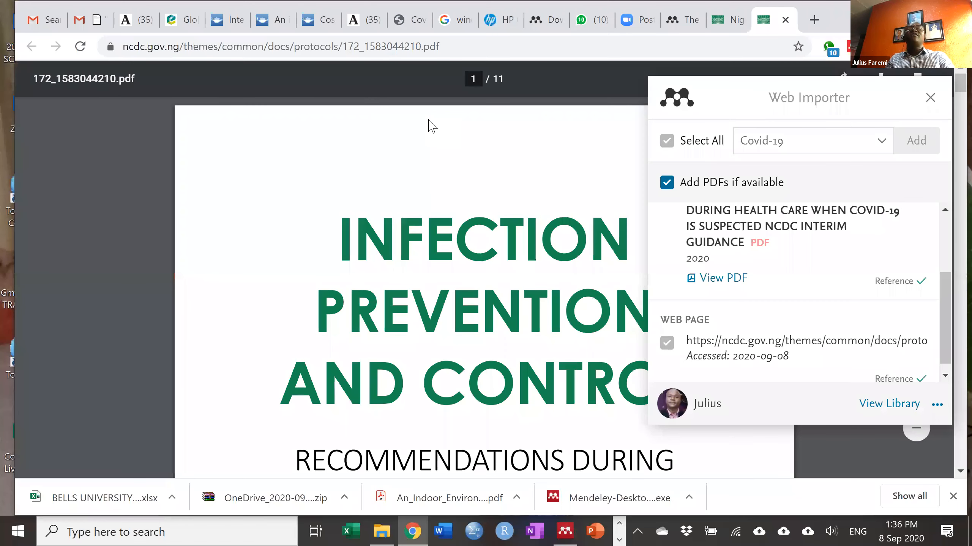
click(882, 79)
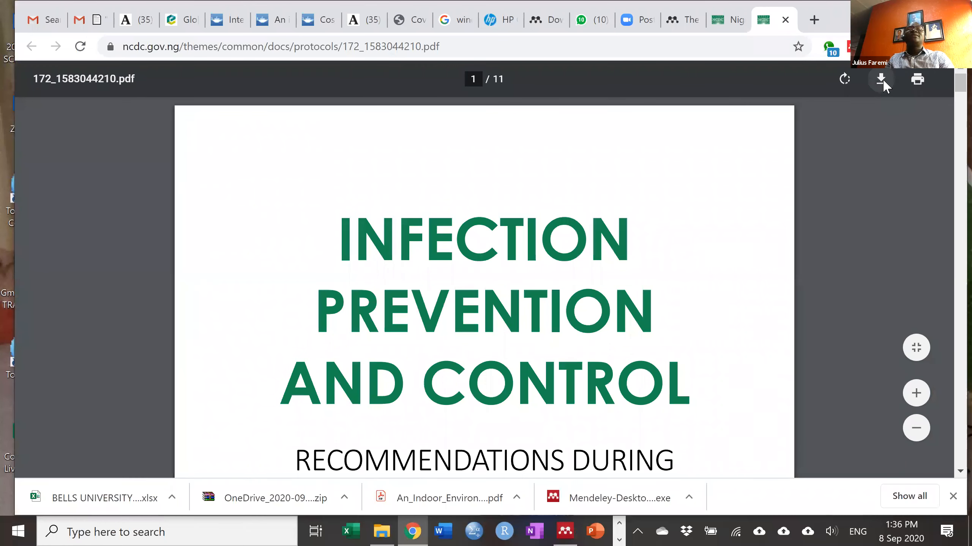
click(882, 79)
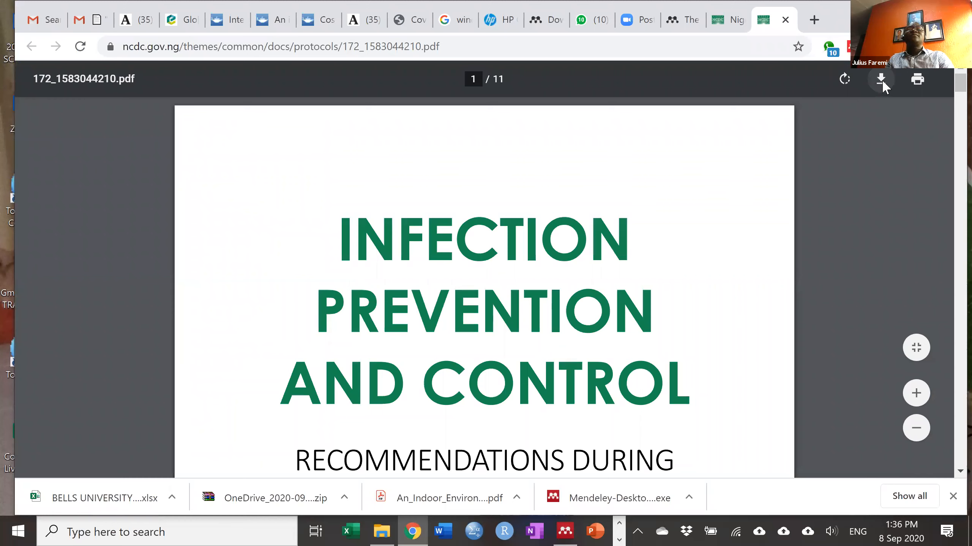
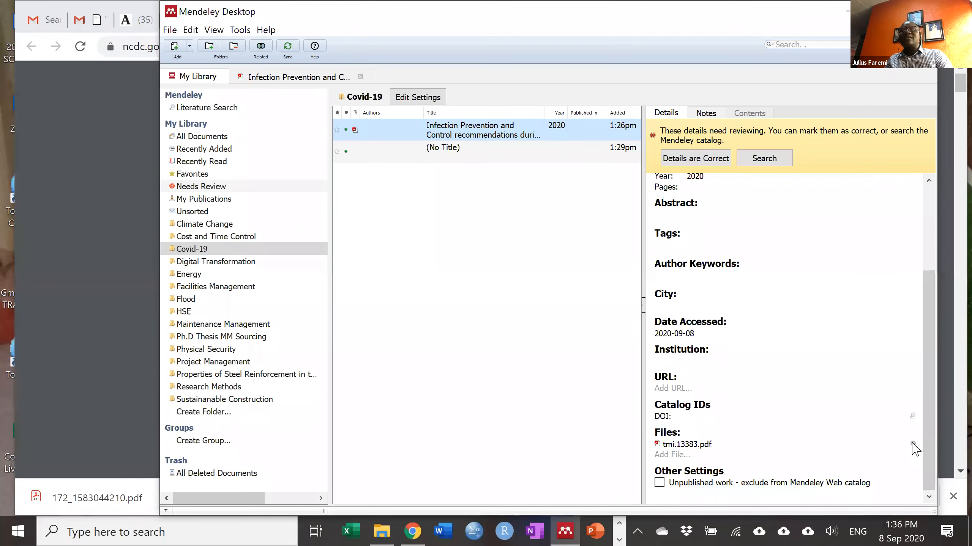
Step: Replace the Infection Prevention and Control entry's attachment tmi.13383.pdf with 172_1583044210.pdf from Documents' Covid-19 folder
click(913, 444)
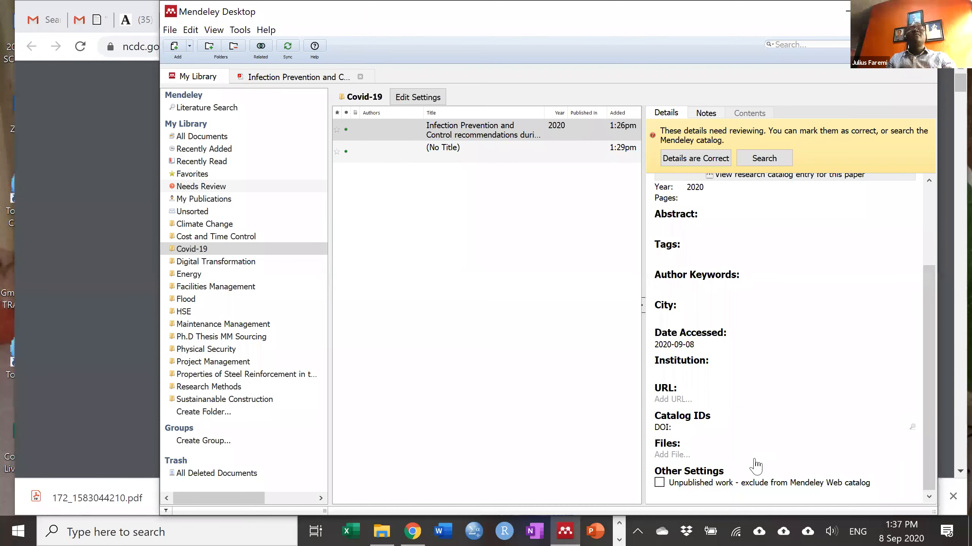
click(677, 455)
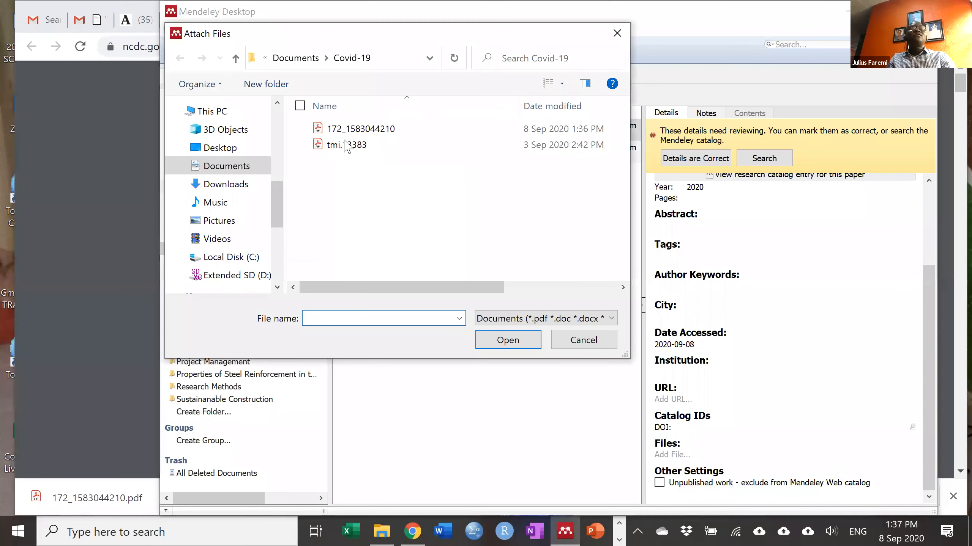
click(343, 128)
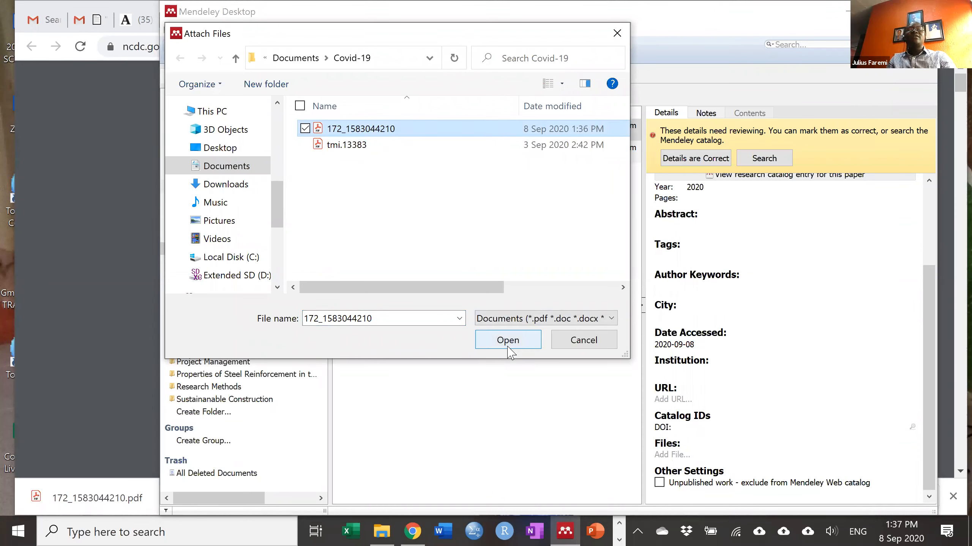
click(508, 340)
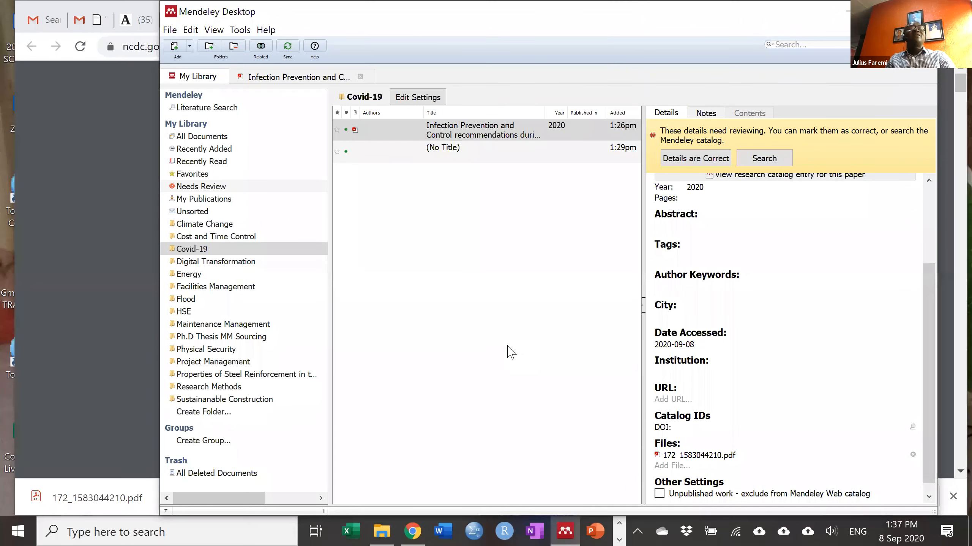
click(424, 320)
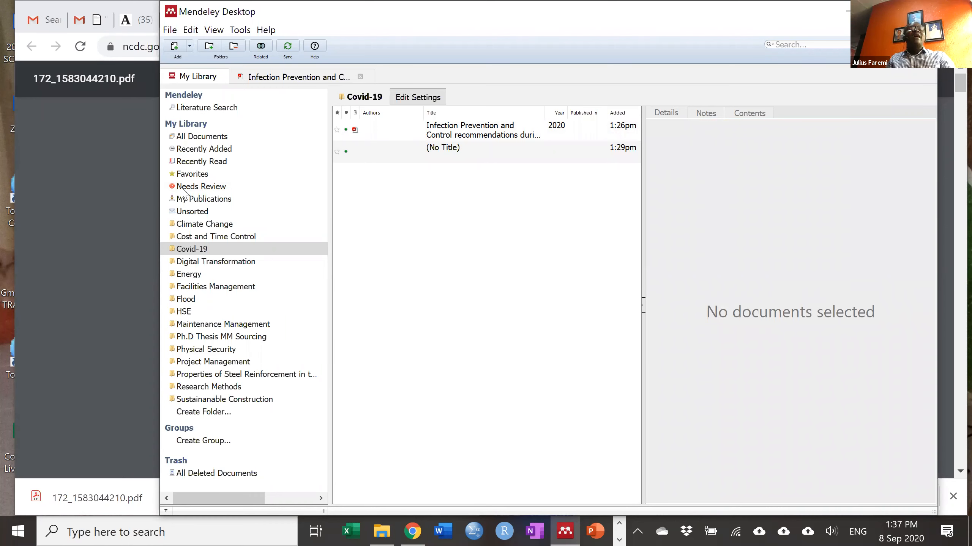
Step: Narrow the Mendeley Desktop window, bring up File Explorer's Covid-19 folder beside it and hide Mendeley's document details pane
drag(159, 188, 245, 188)
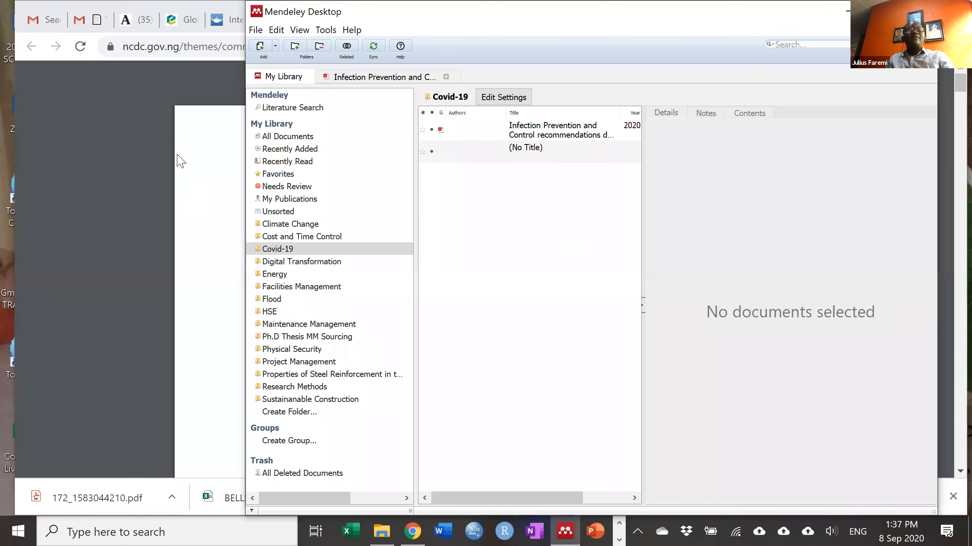
click(389, 524)
click(235, 204)
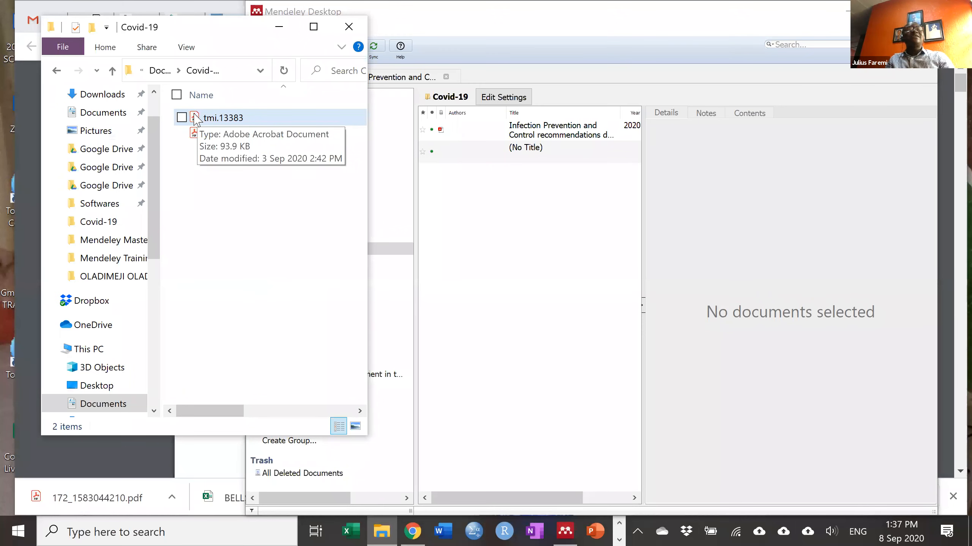
drag(507, 272, 521, 331)
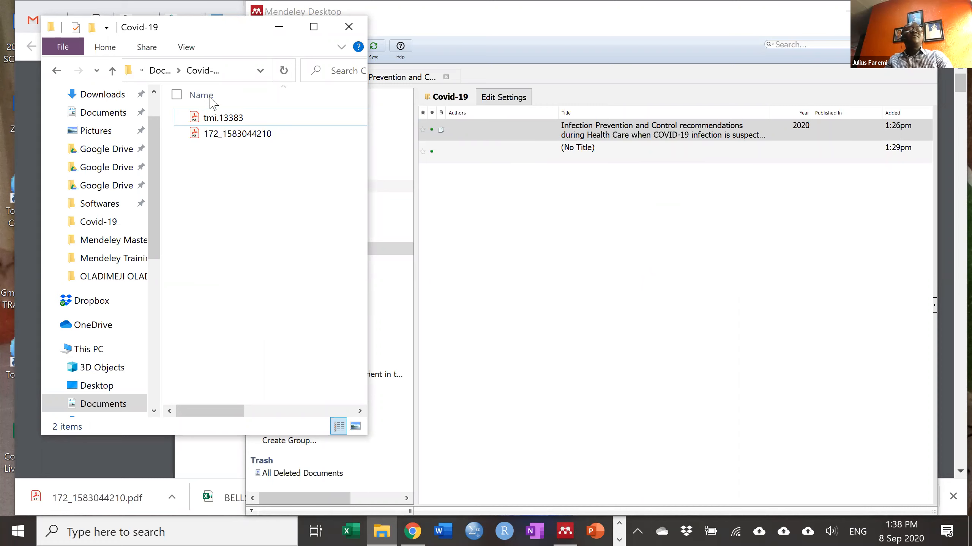
Step: Try to import tmi.13383 from File Explorer into Mendeley's Covid-19 library folder, reselecting that folder before a second attempt
drag(209, 121, 477, 261)
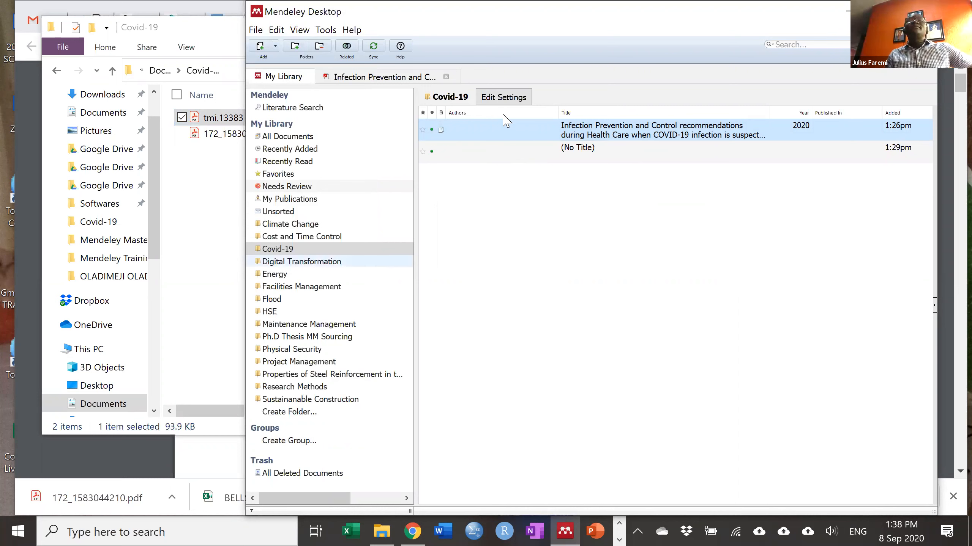
click(267, 251)
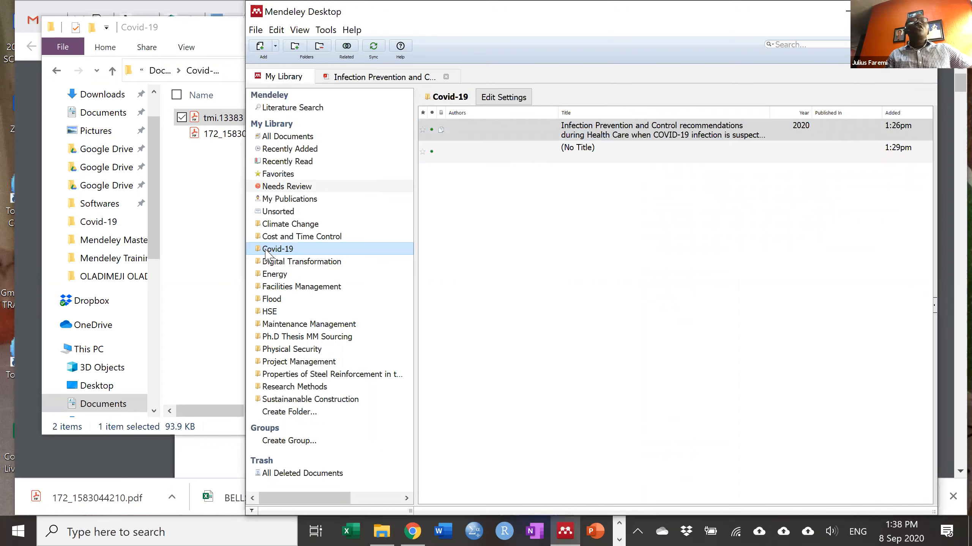
click(268, 250)
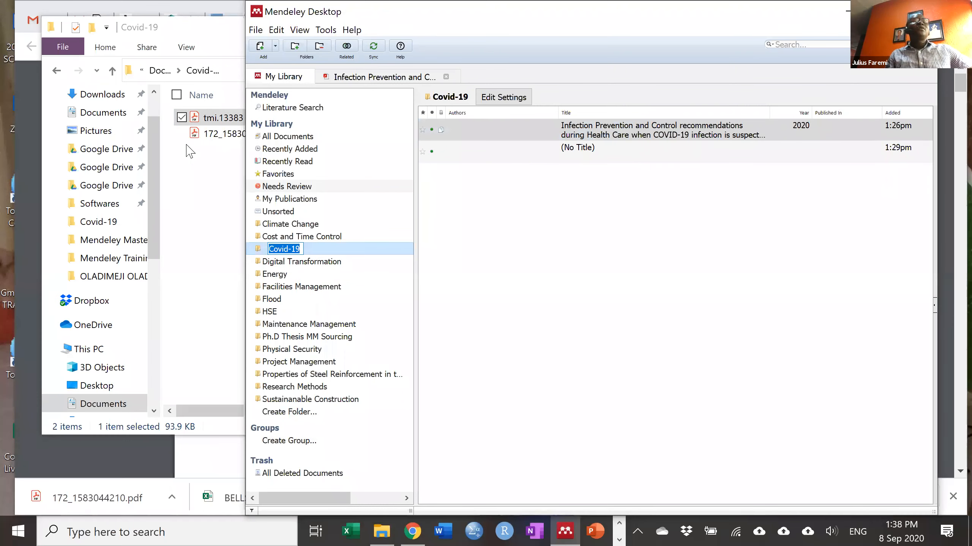
click(220, 179)
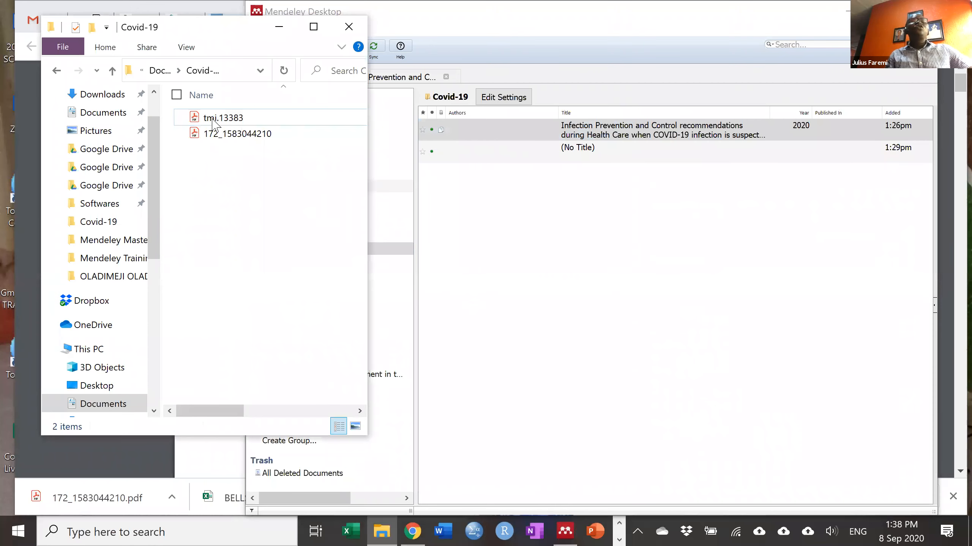
drag(212, 122, 542, 210)
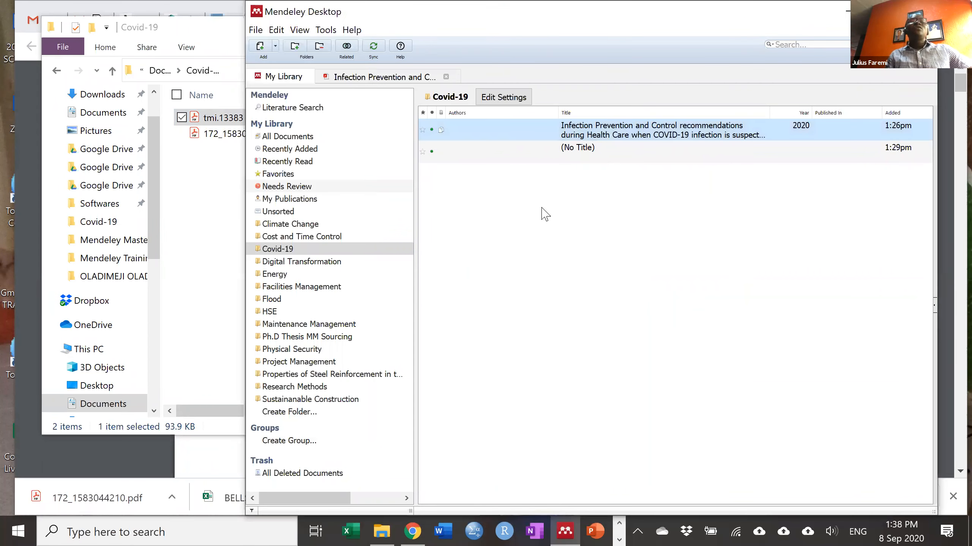
Step: Close the open Infection Prevention document tab and try again to import tmi.13383 from File Explorer into the Covid-19 library folder
click(446, 78)
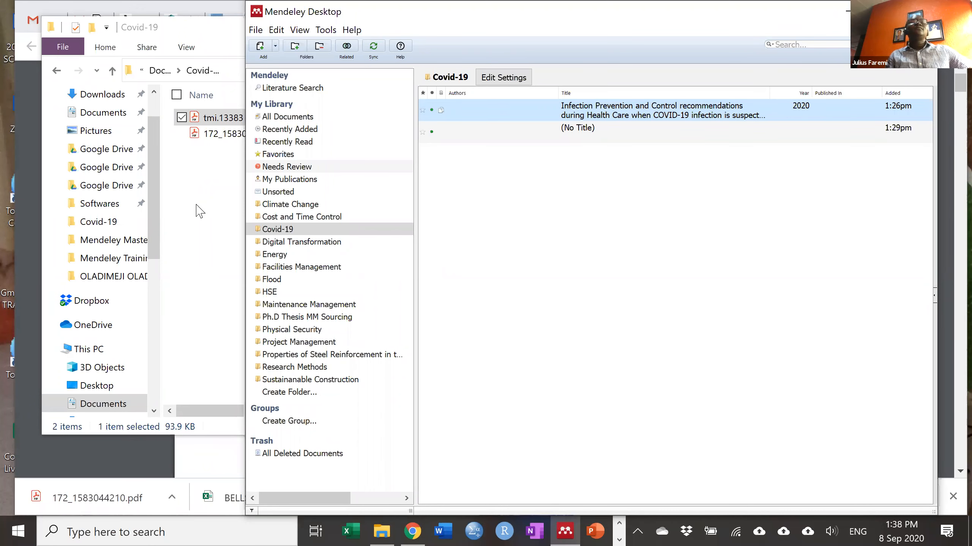
click(545, 227)
drag(204, 111, 690, 329)
click(204, 162)
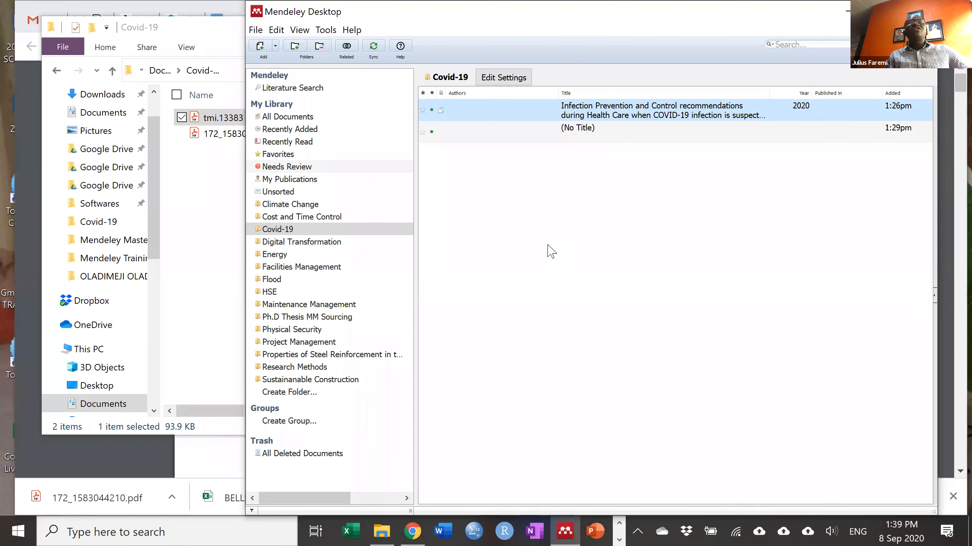
click(549, 231)
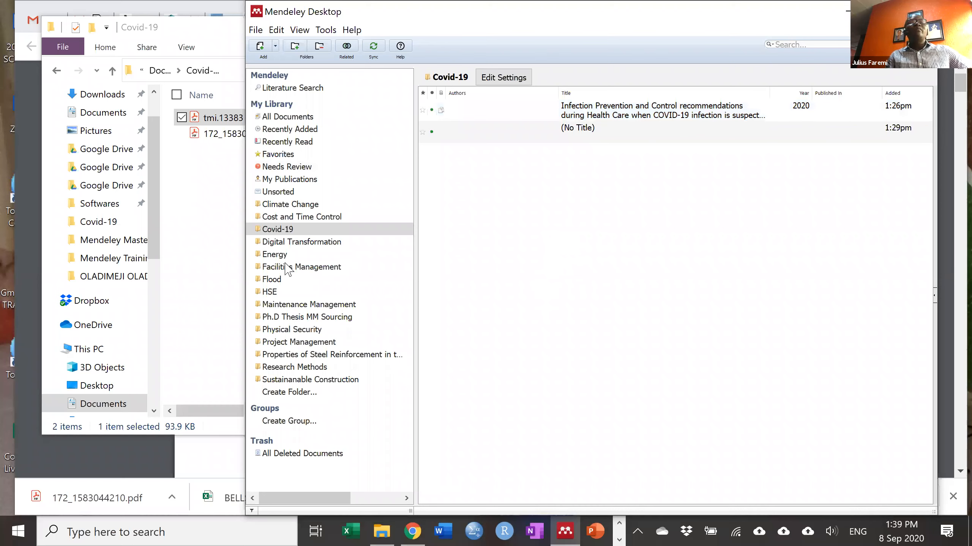
click(282, 230)
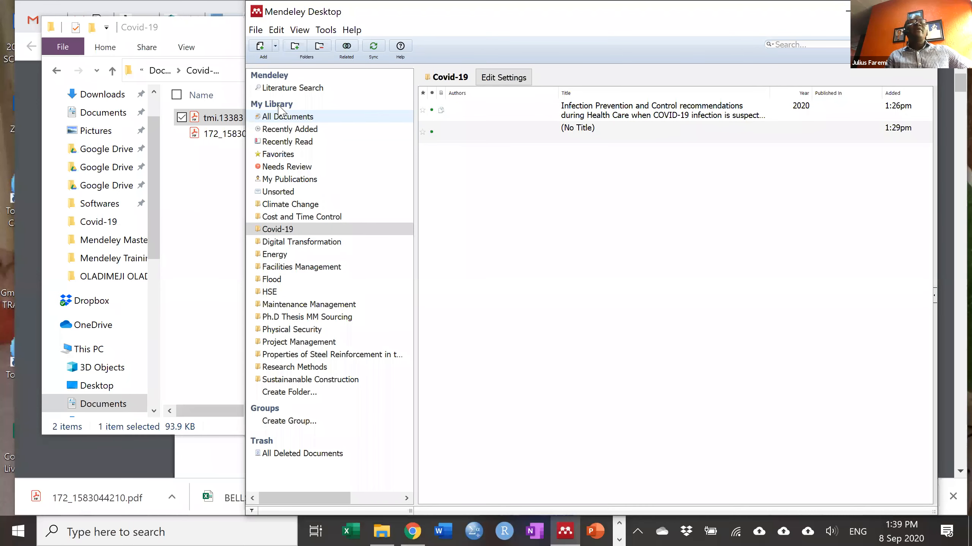
Step: Search All Documents for "Covid 19", open the Infection Prevention and Control result to check its attached PDF, and return to the library
click(281, 117)
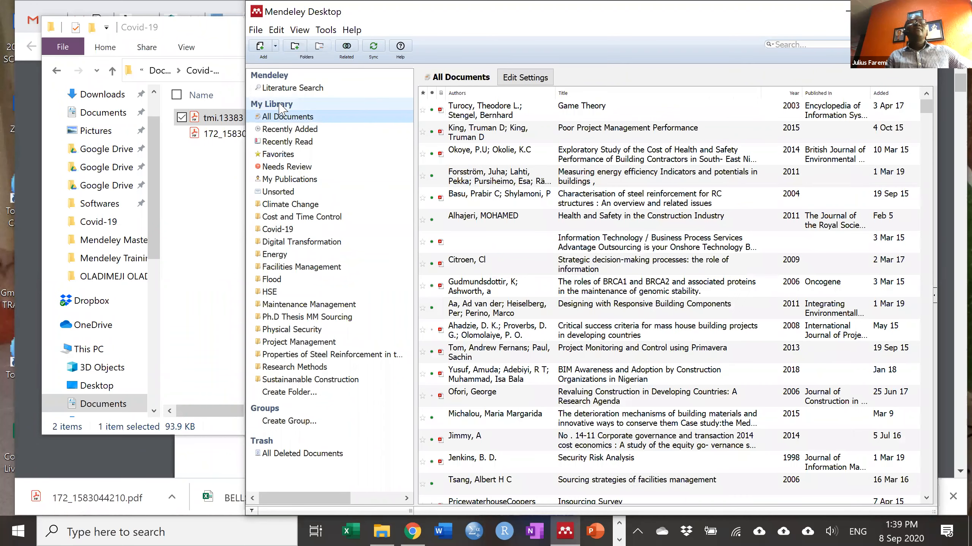
click(804, 43)
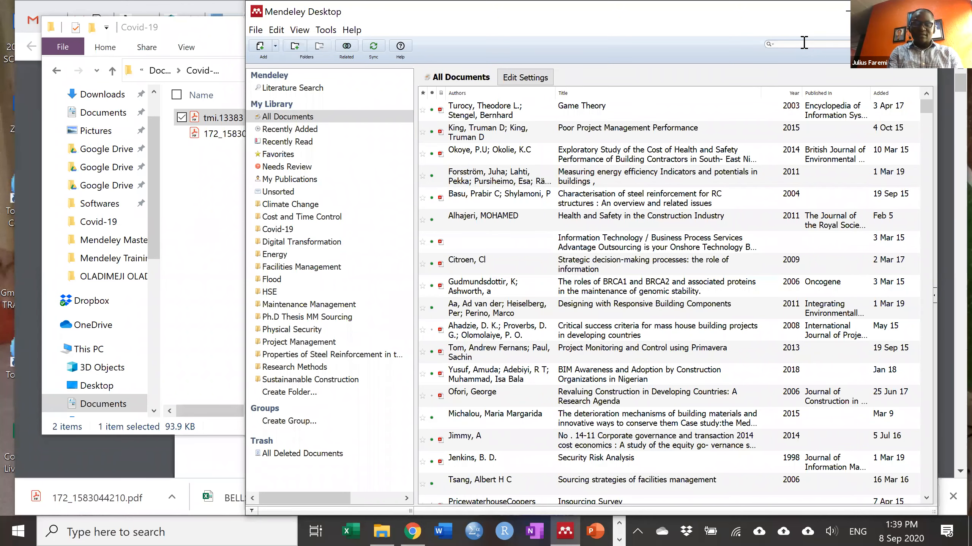
text(C)
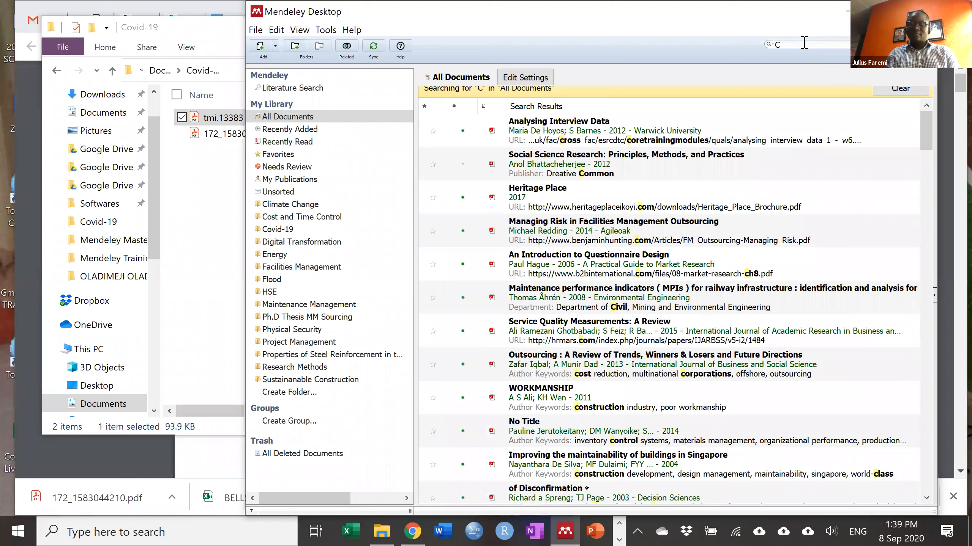
text(ovif)
key(BackSpace)
text(d)
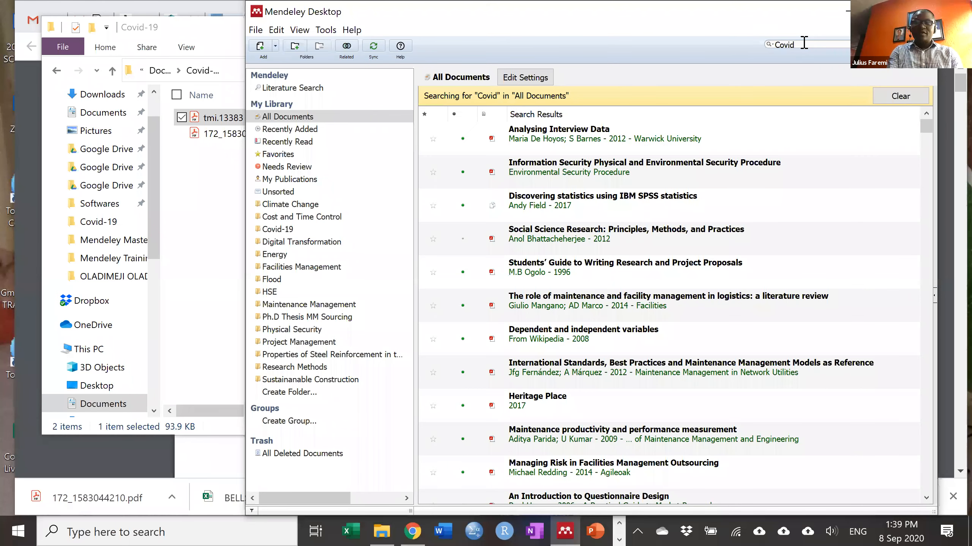
text( 19)
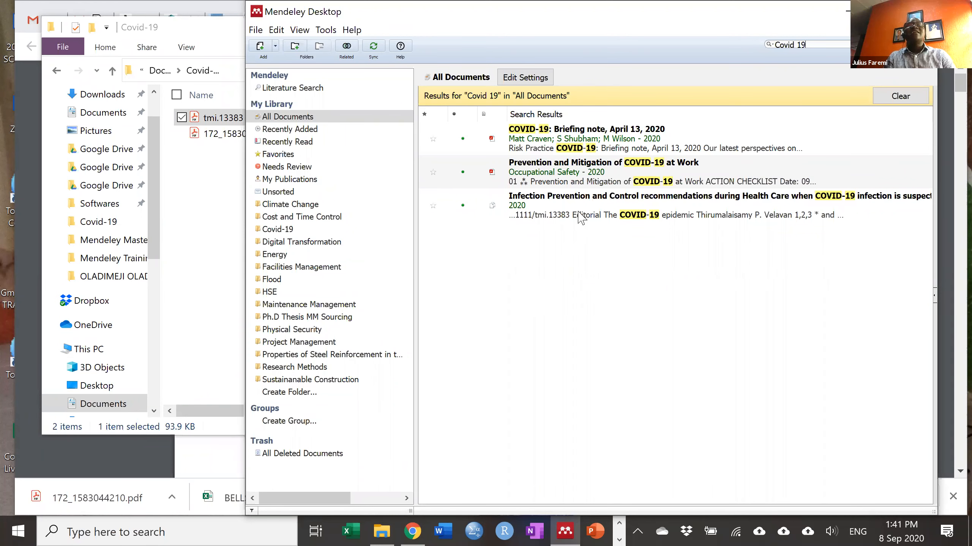
double_click(563, 216)
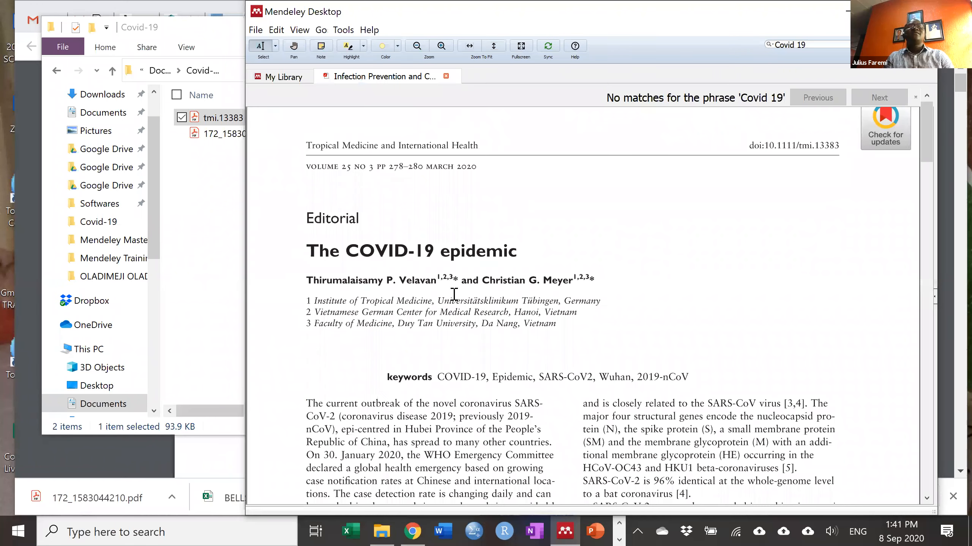
click(283, 77)
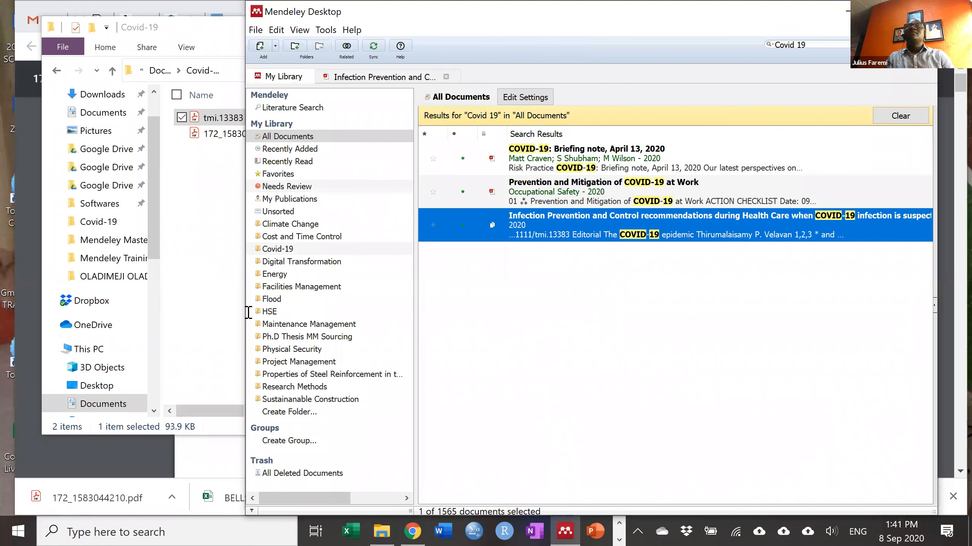
Step: Delete the Infection Prevention and Control entry and the untitled entry from the Covid-19 library folder
click(282, 250)
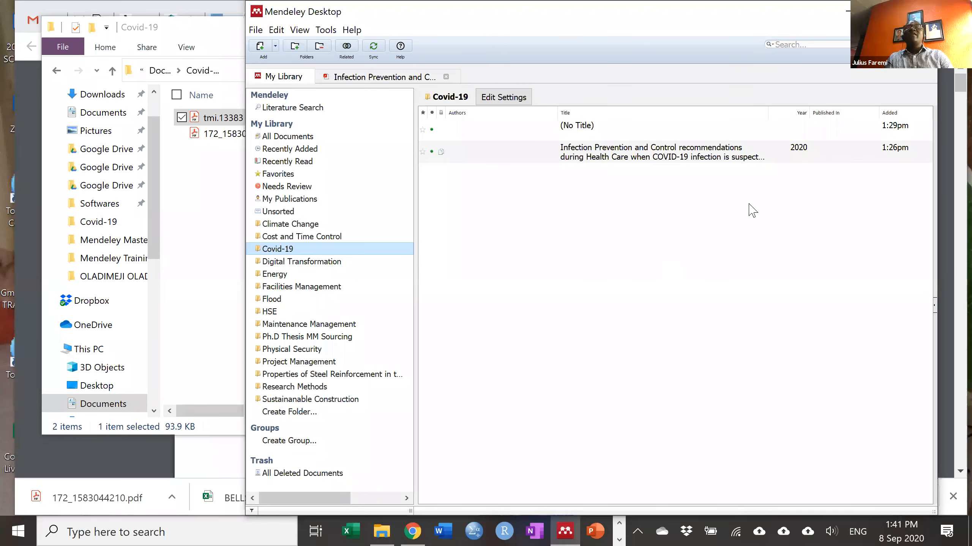
click(619, 151)
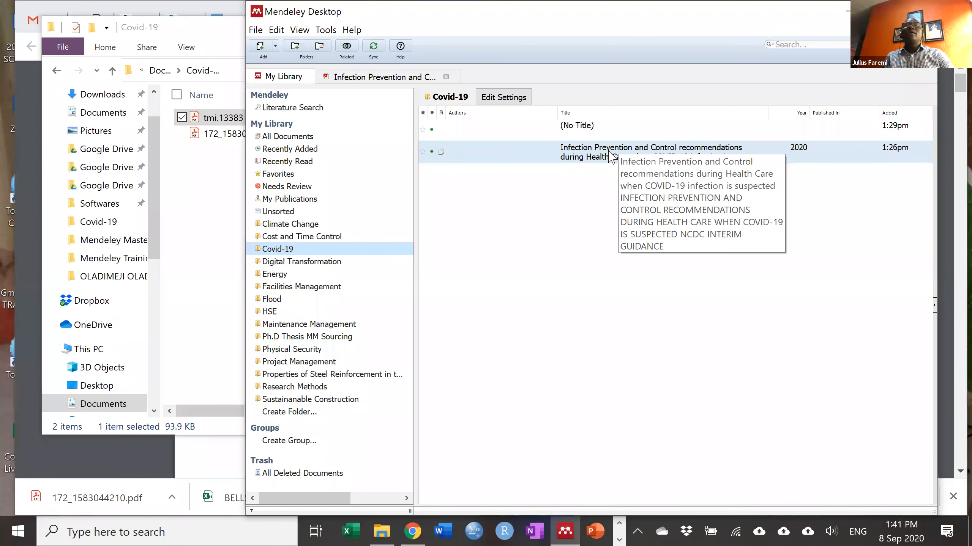
right_click(611, 157)
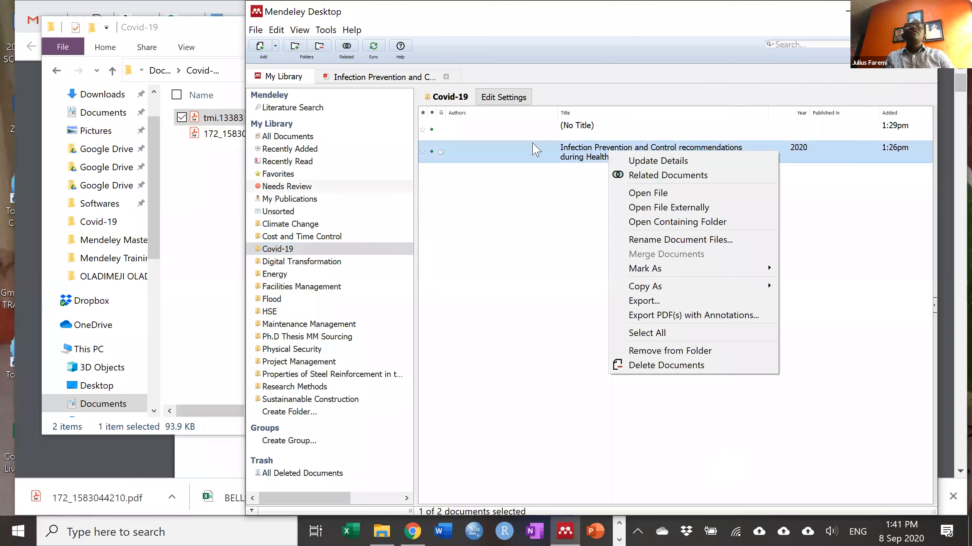
click(666, 366)
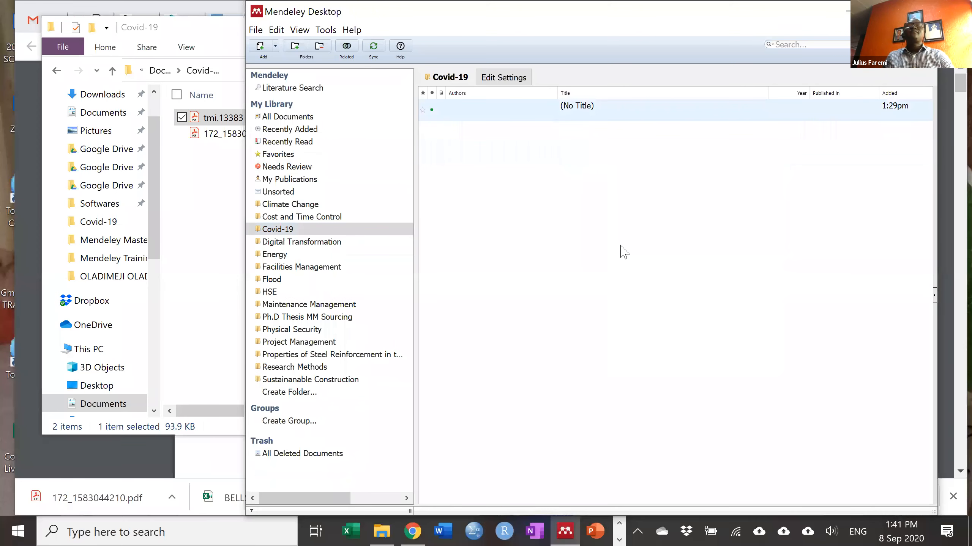
right_click(535, 260)
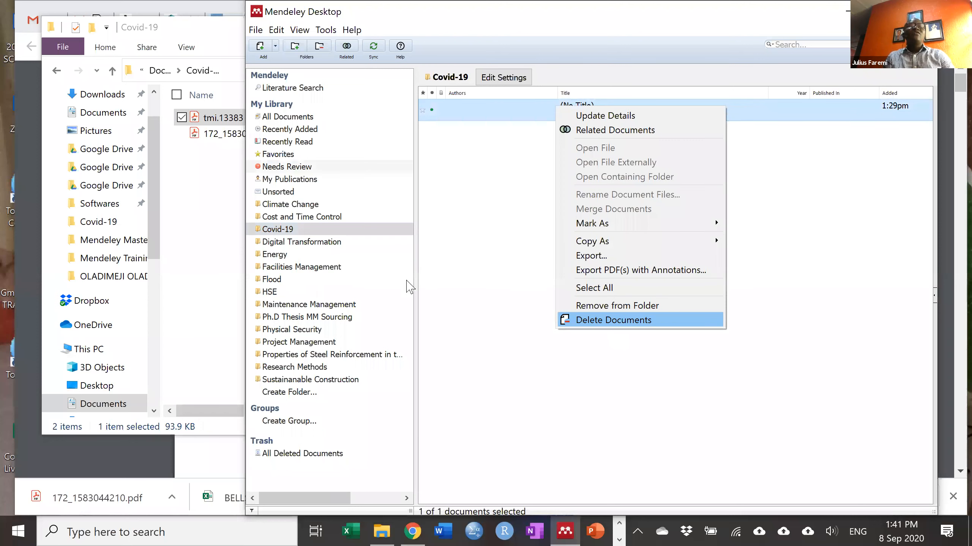
key(Return)
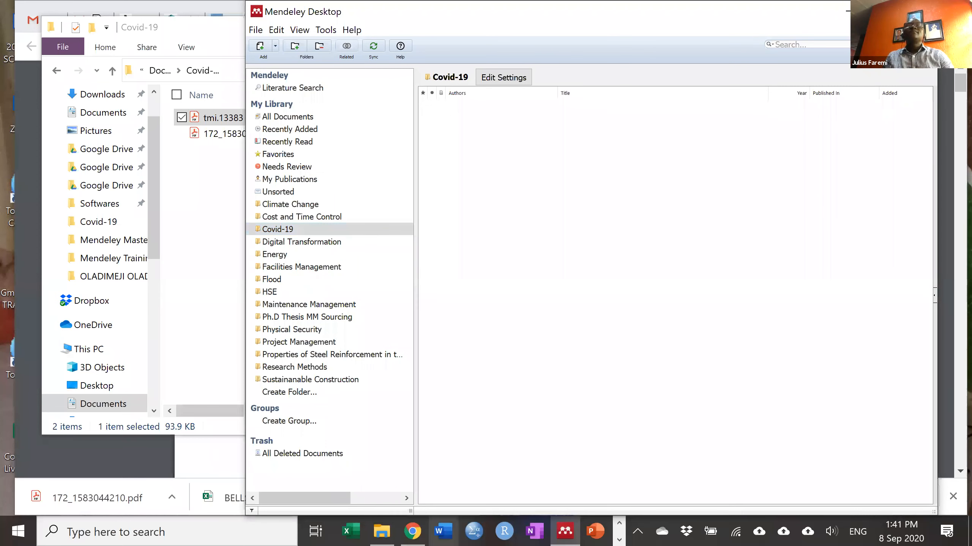
Step: Switch to Chrome, reopen the Mendeley Web Importer on the NCDC guideline PDF and add it with its PDF to the Covid-19 library folder
click(413, 531)
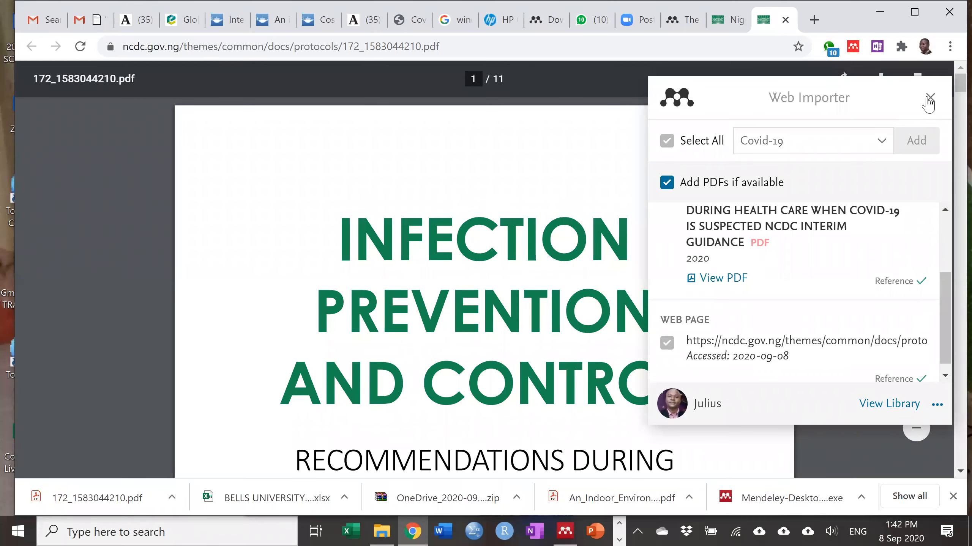
click(847, 50)
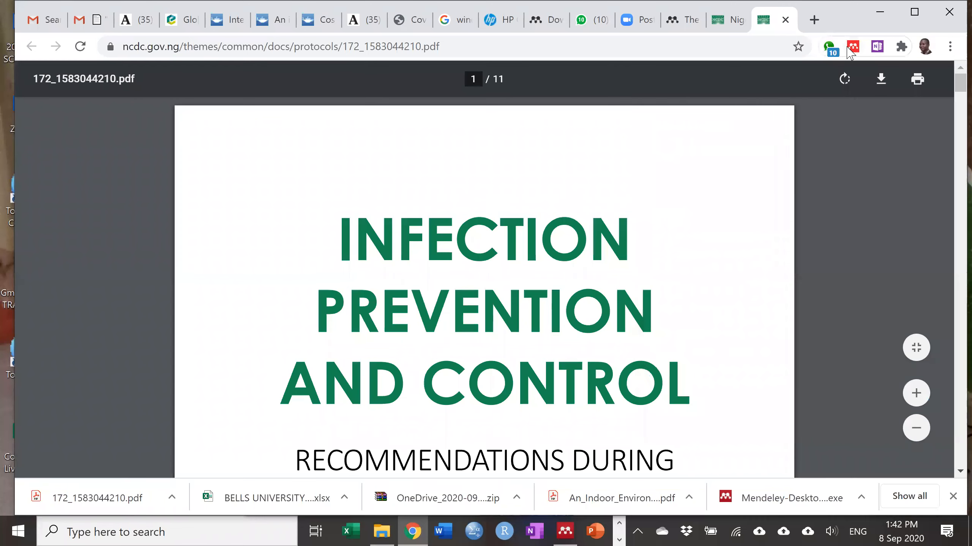
click(785, 20)
click(455, 367)
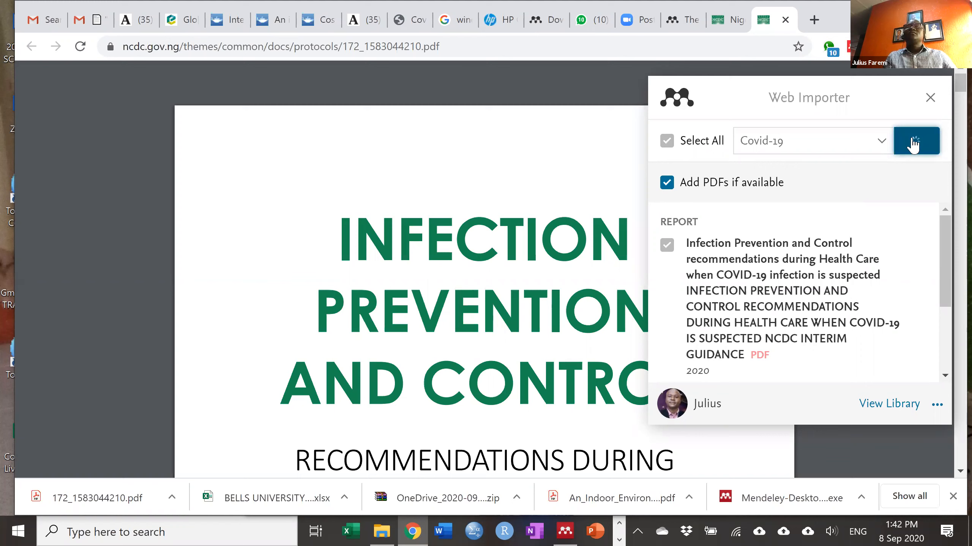
click(914, 141)
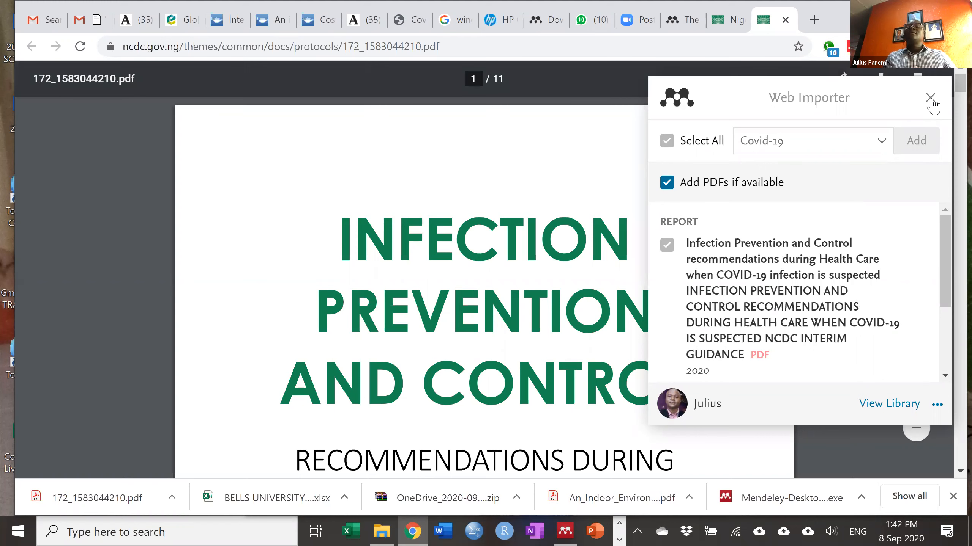
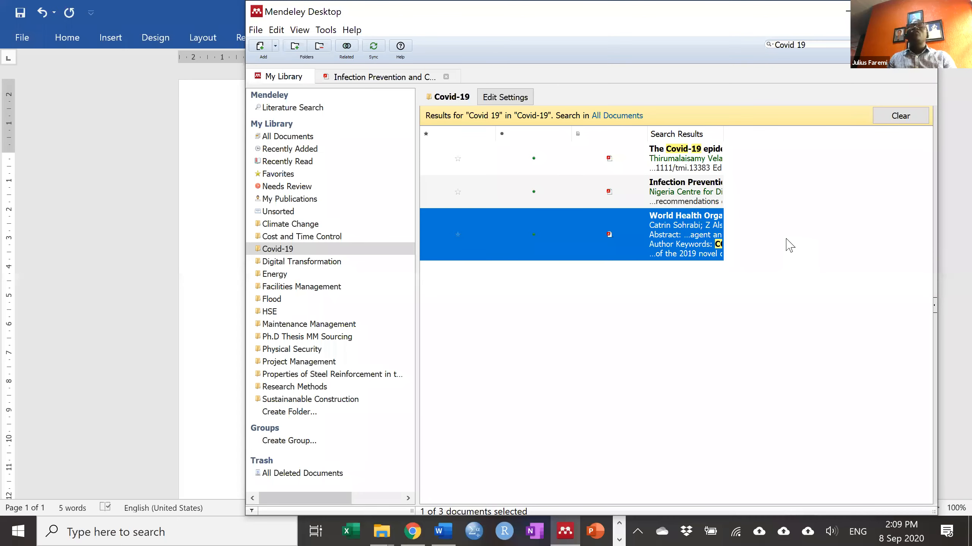
Step: Maximize the Mendeley Desktop window and open the attached PDF of The Covid-19 epidemic at its first page
key(super+Up)
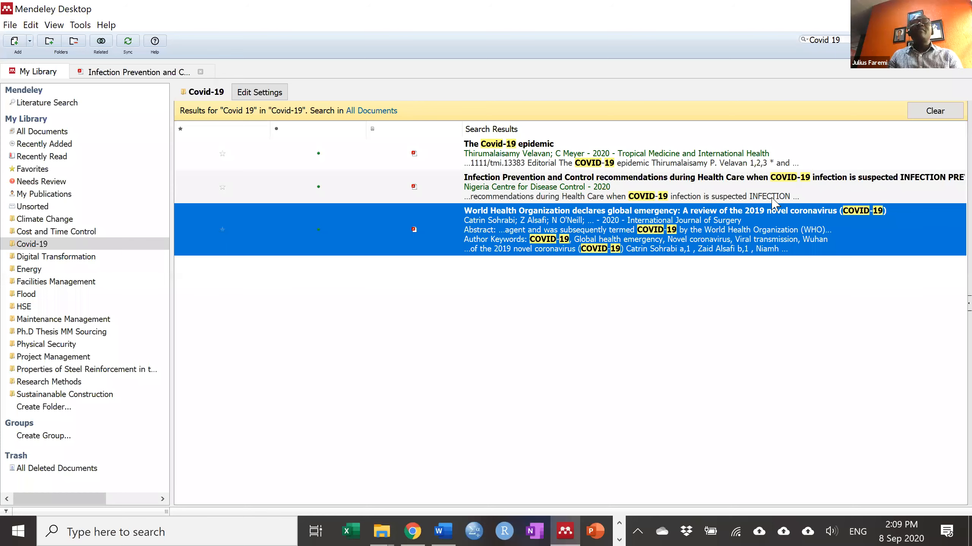
double_click(525, 155)
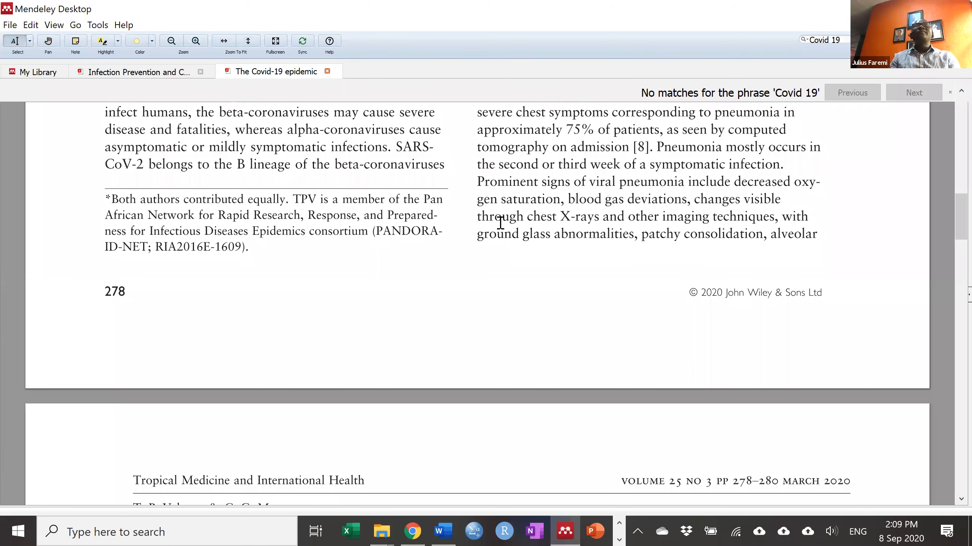
scroll(480, 214, up, 10)
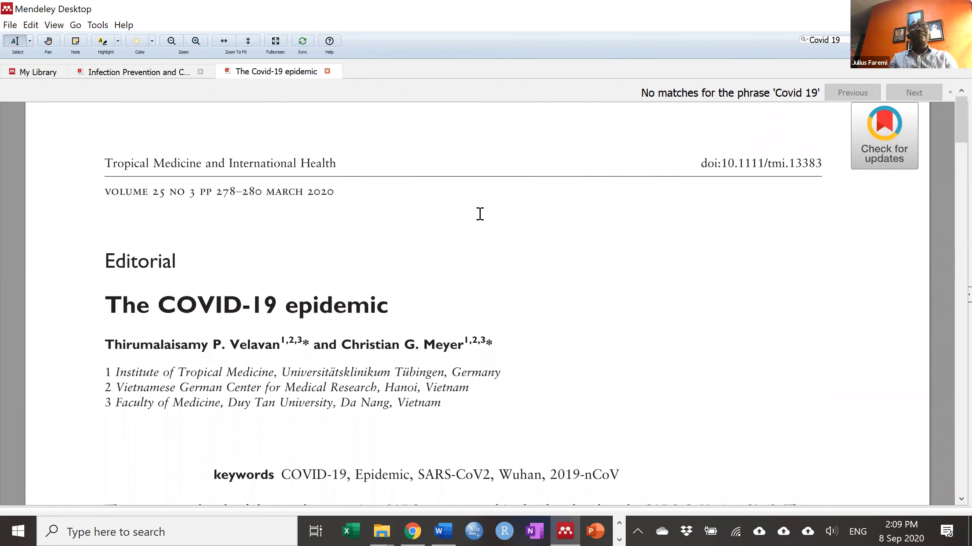
Step: Examine the first page of The Covid-19 epidemic from the title block down to the closing footnote, and return to its beginning
scroll(480, 214, down, 1)
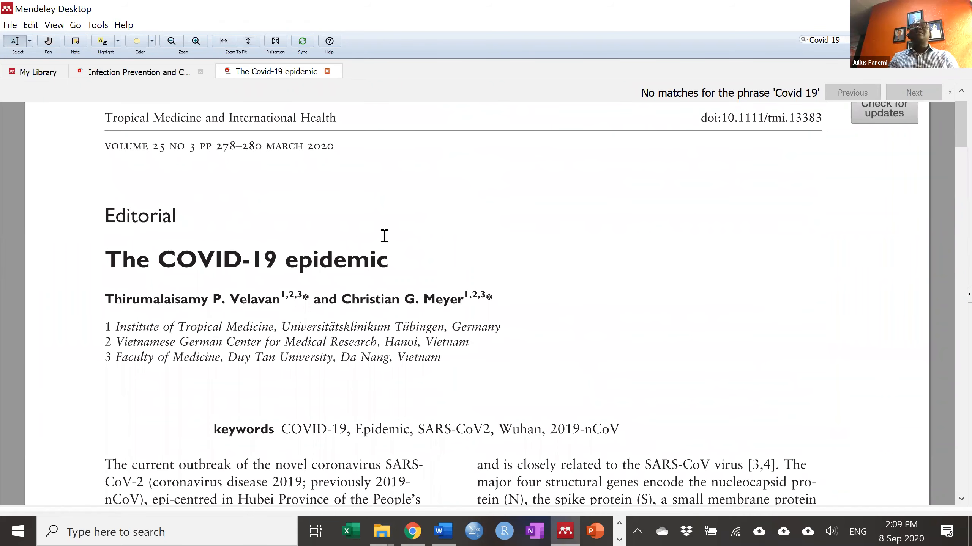
scroll(385, 234, up, 1)
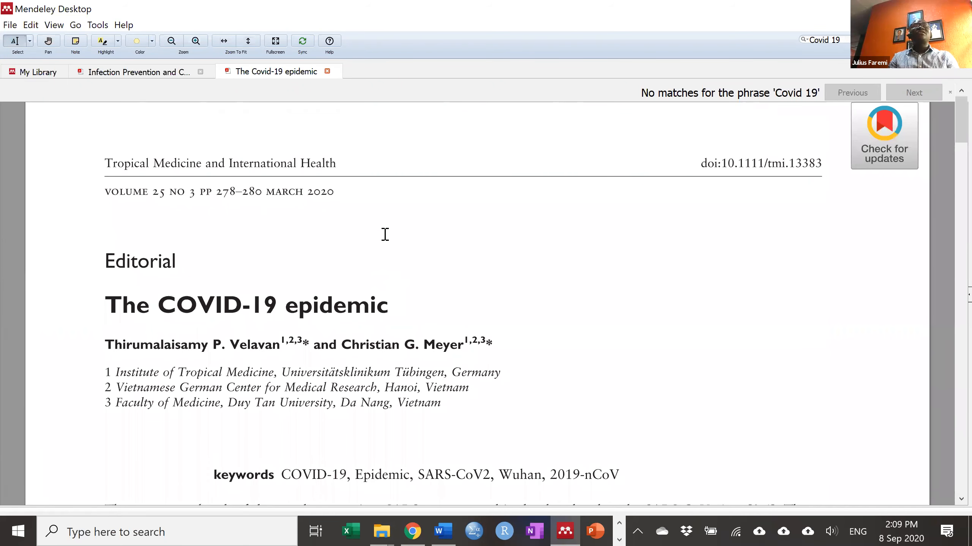
scroll(385, 234, down, 6)
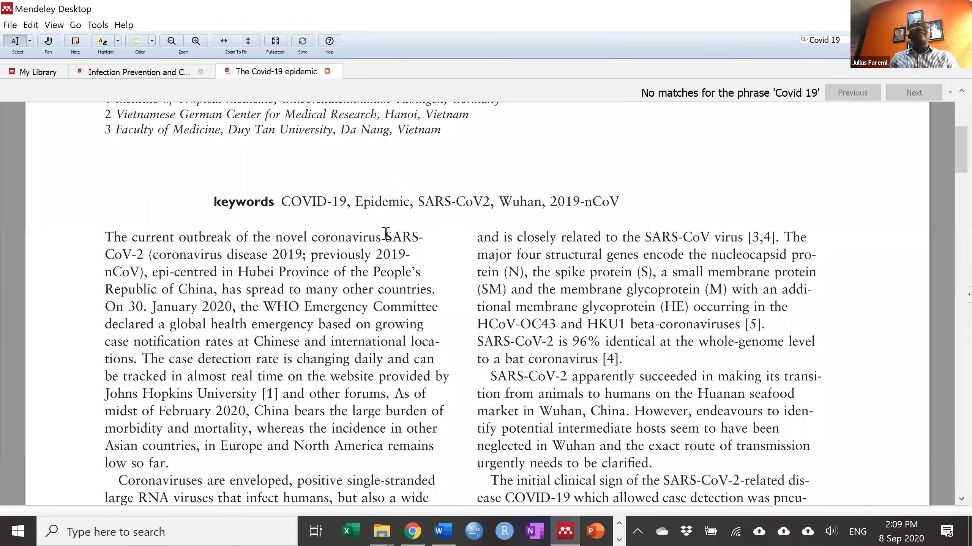
scroll(385, 234, down, 2)
scroll(620, 183, up, 8)
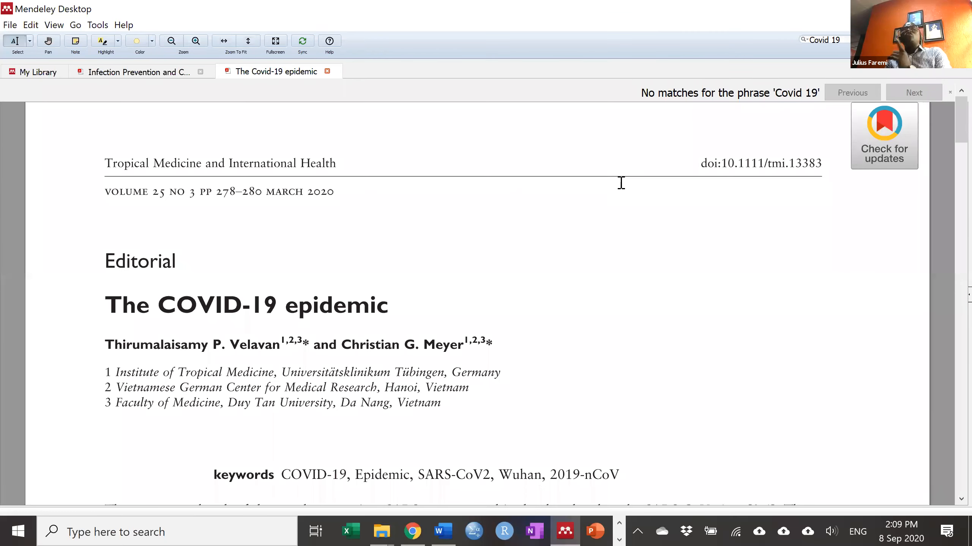
scroll(594, 218, down, 4)
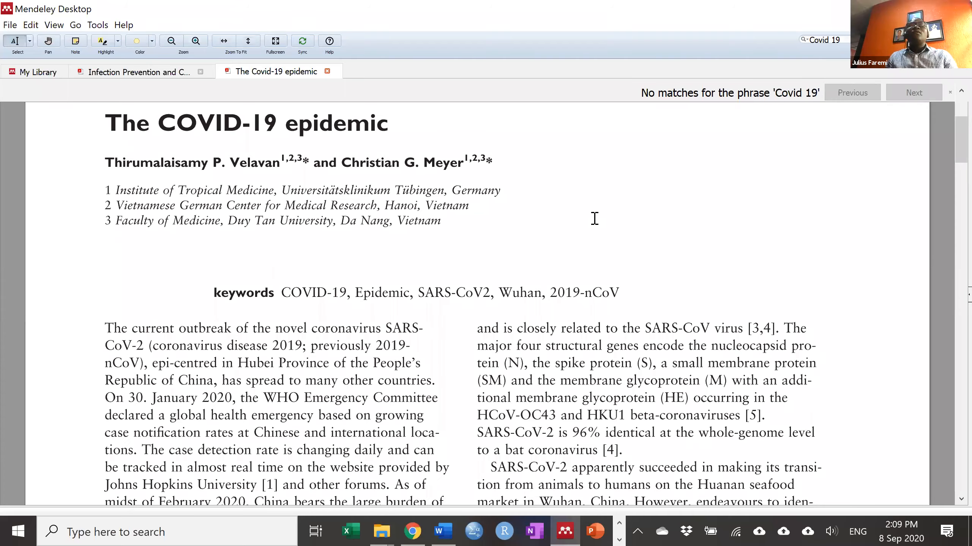
scroll(570, 233, down, 10)
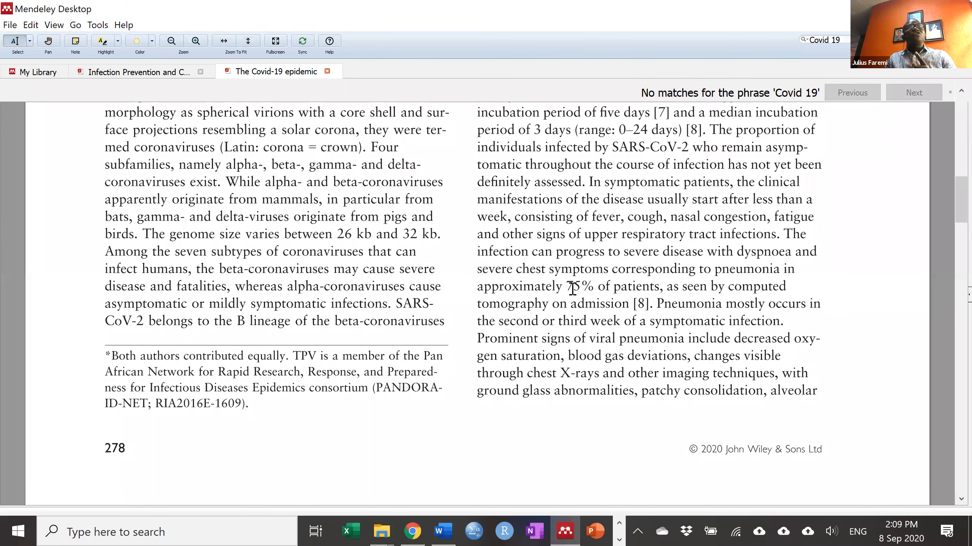
scroll(573, 284, down, 1)
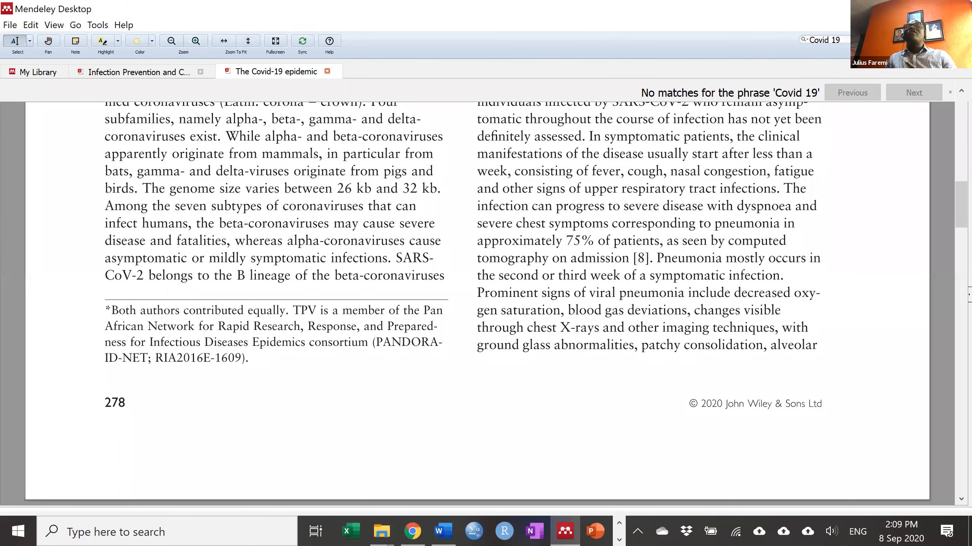
click(846, 43)
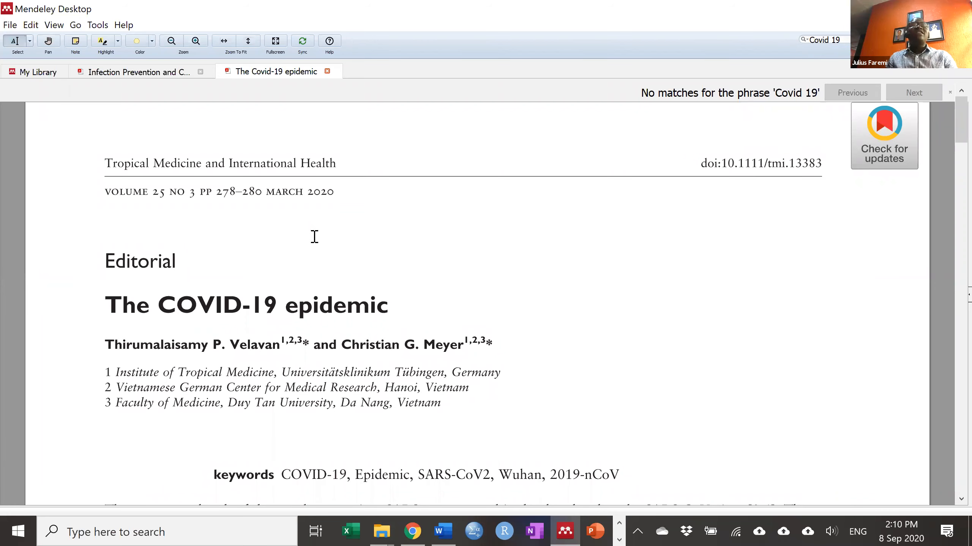
Step: Look through the article's keywords and the opening paragraphs on the coronavirus outbreak
scroll(315, 237, down, 6)
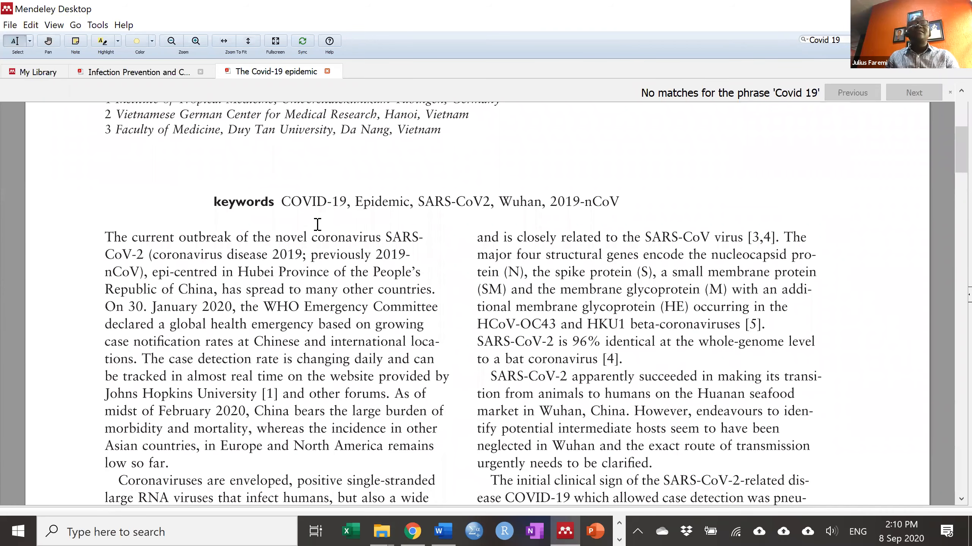
scroll(318, 225, down, 2)
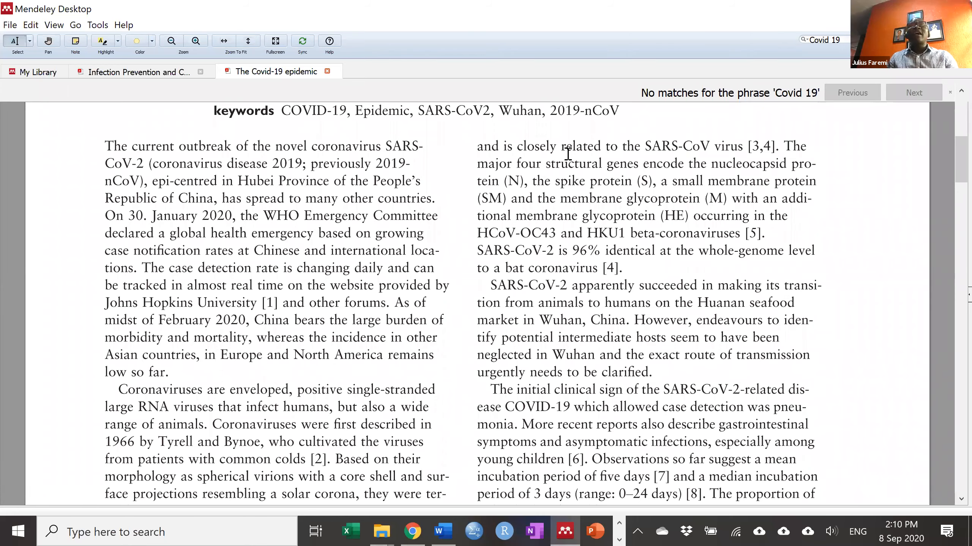
scroll(608, 198, down, 5)
scroll(608, 198, up, 3)
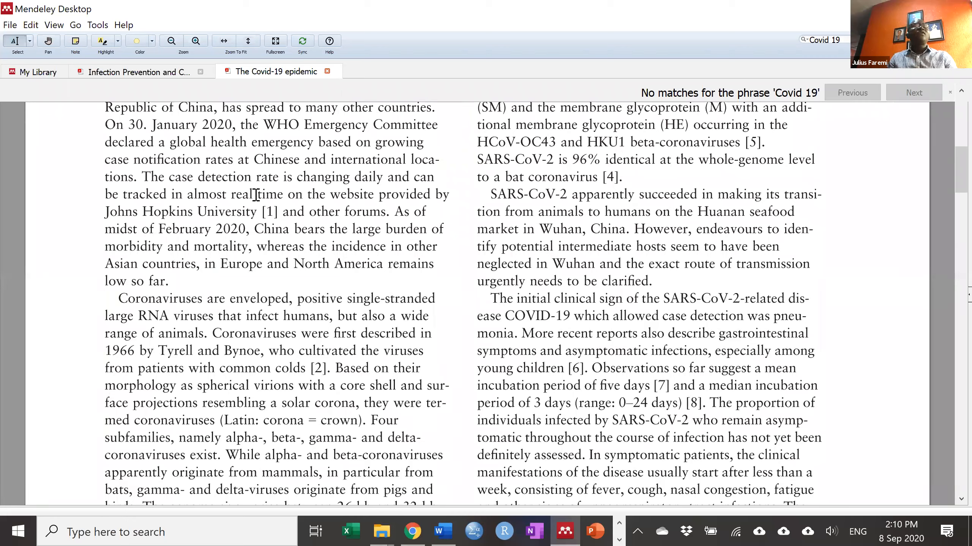
scroll(272, 218, up, 4)
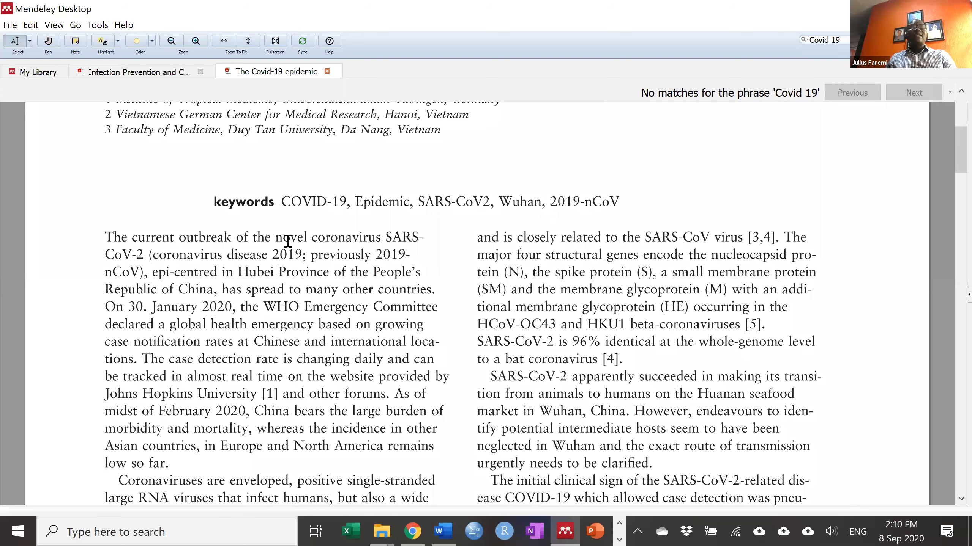
scroll(288, 241, down, 1)
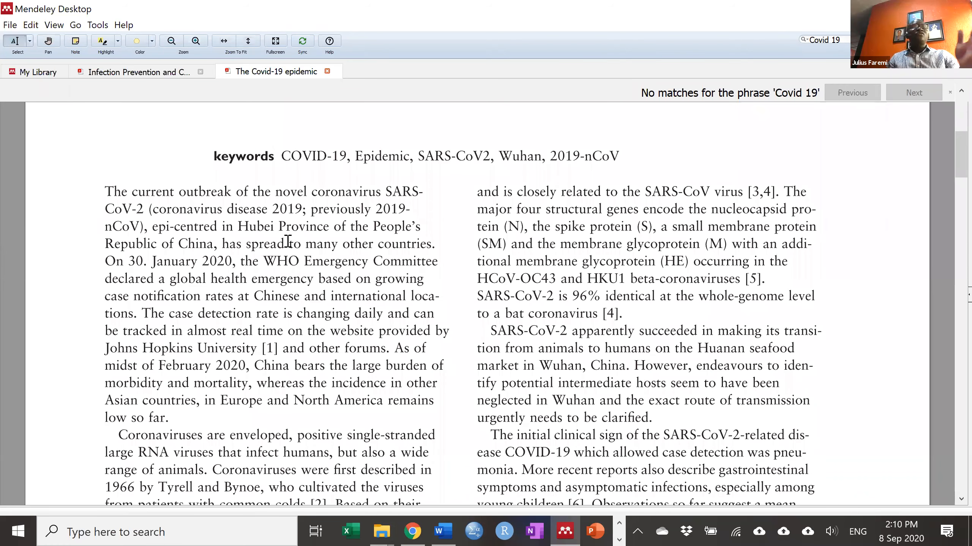
scroll(469, 245, down, 1)
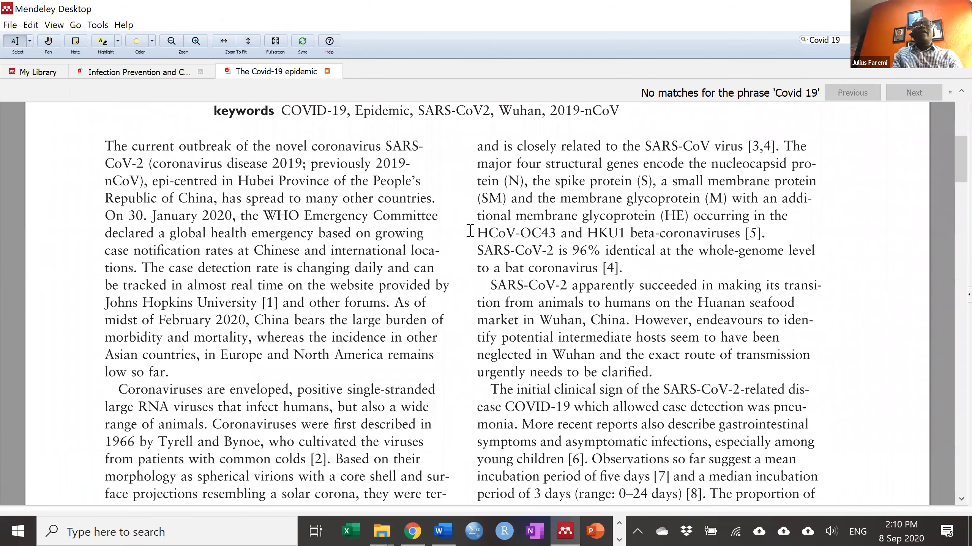
scroll(458, 233, up, 2)
scroll(445, 237, down, 1)
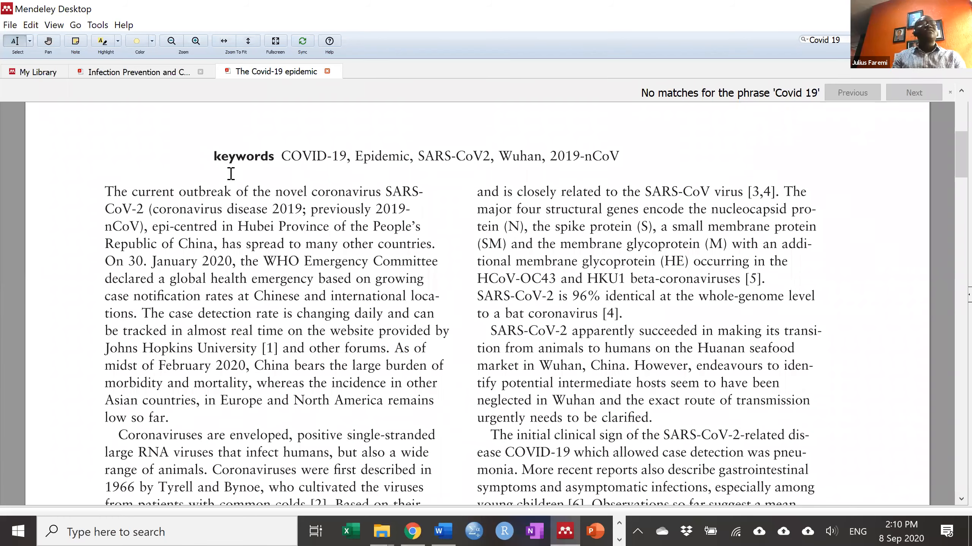
scroll(225, 200, up, 1)
scroll(156, 222, down, 1)
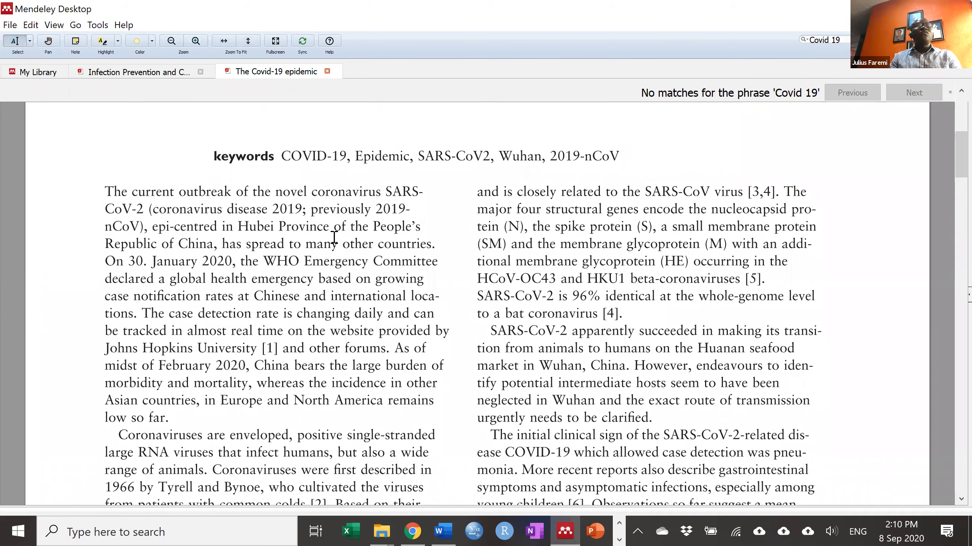
scroll(293, 192, down, 1)
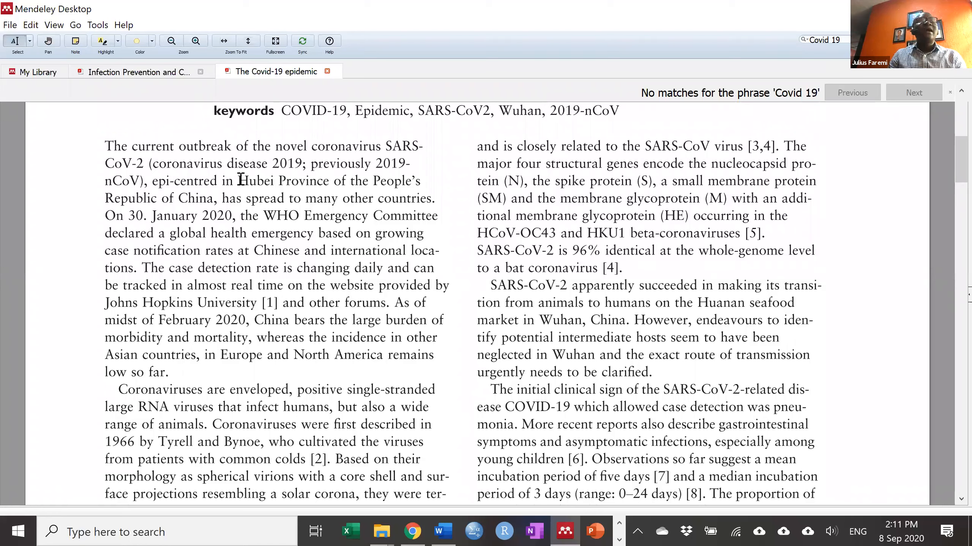
Step: Highlight "Hubei Province of the People's Republic of China," in the opening paragraph and attach the note "Introduction" to it
drag(249, 203, 217, 199)
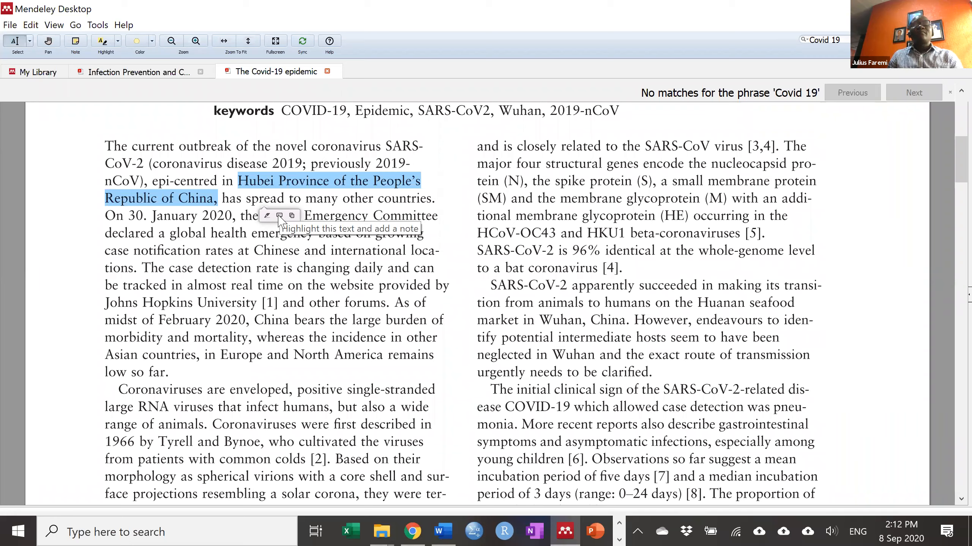
click(280, 217)
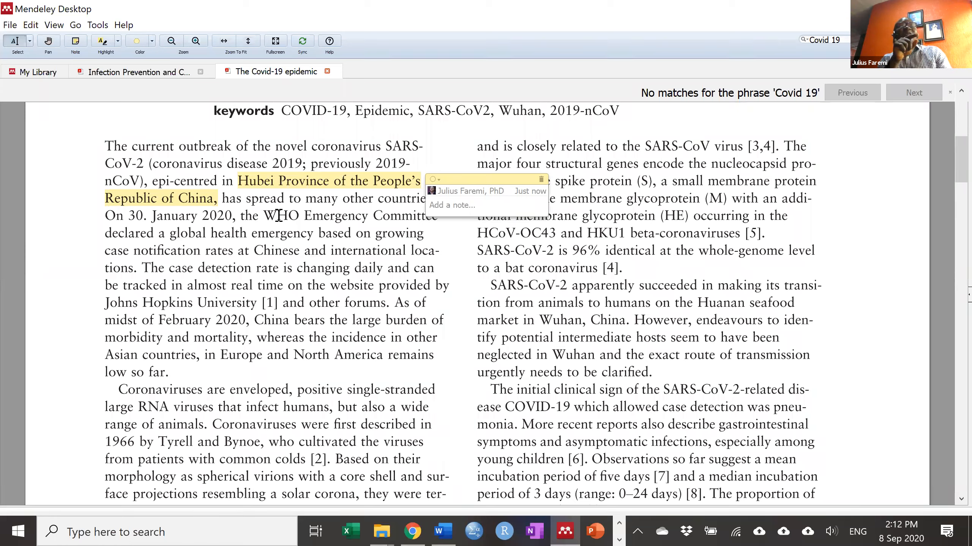
text(Intro)
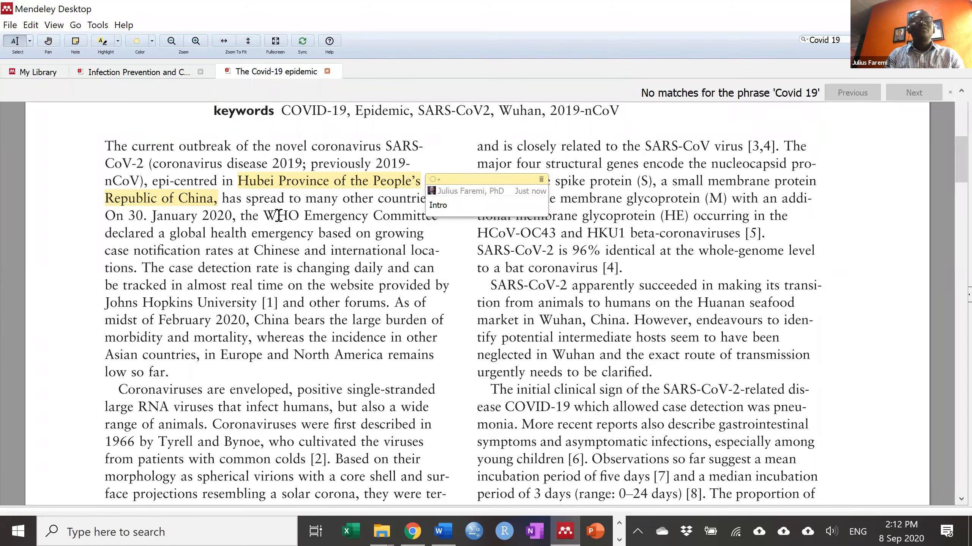
text(duction)
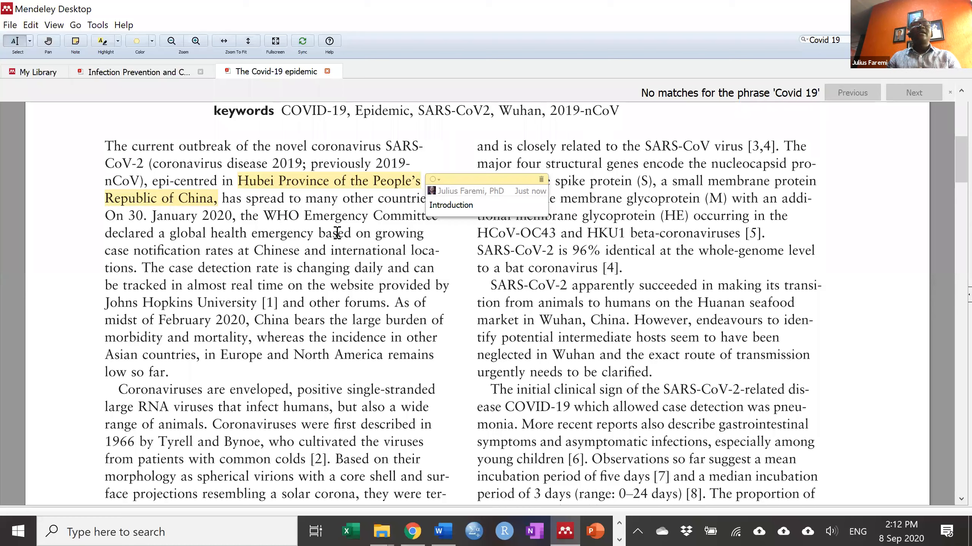
click(271, 283)
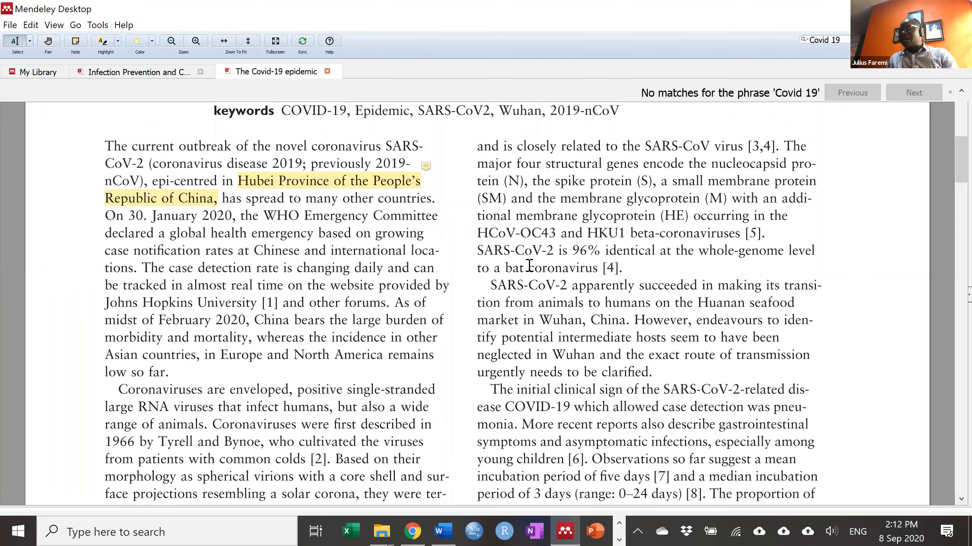
scroll(529, 266, down, 1)
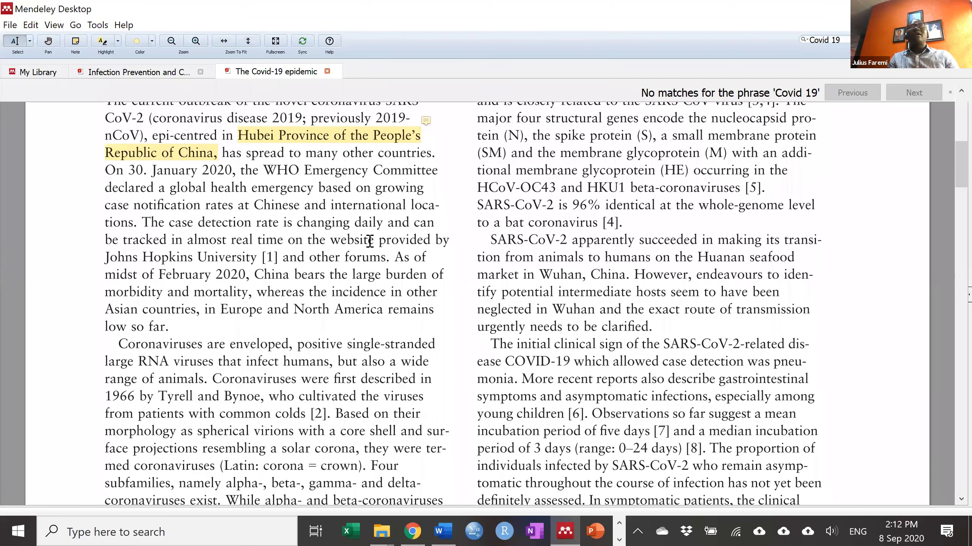
scroll(370, 241, up, 1)
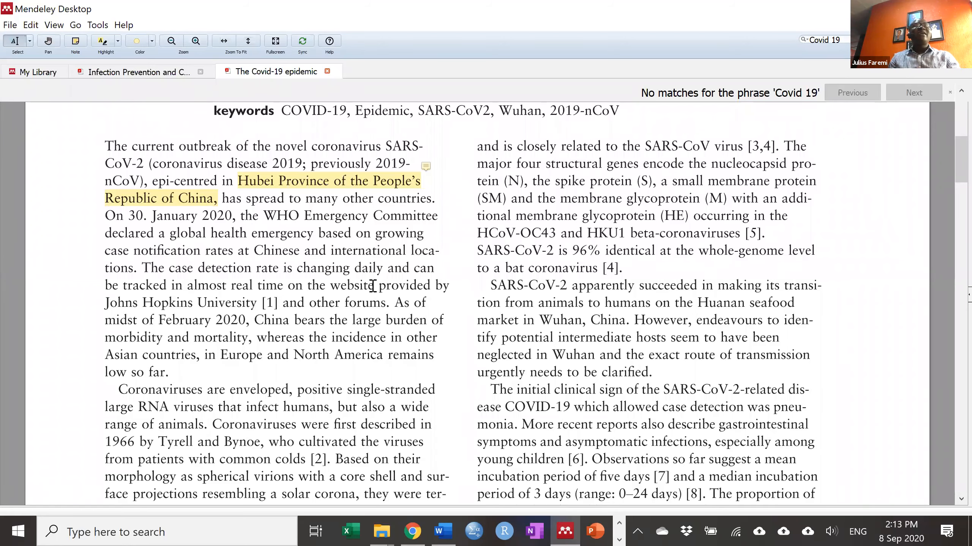
scroll(372, 288, down, 1)
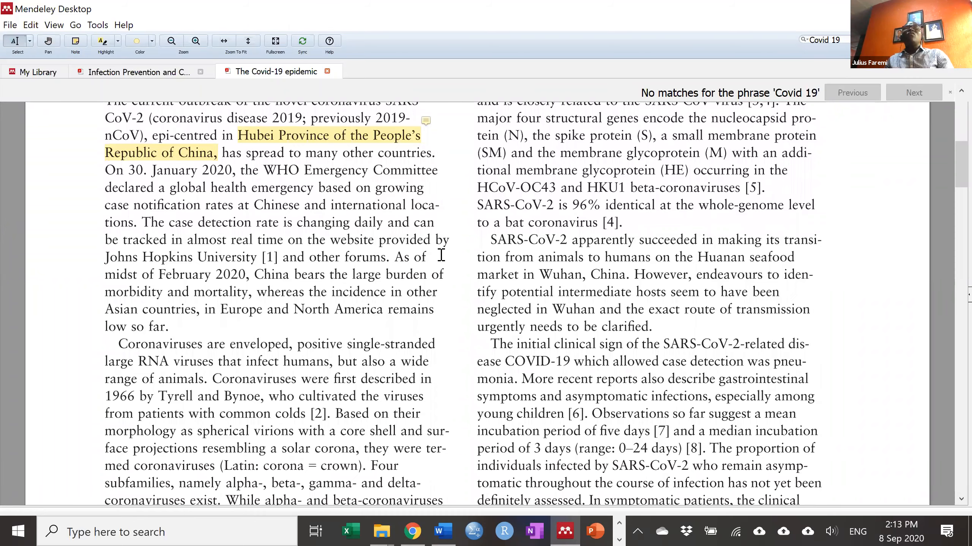
scroll(441, 255, up, 1)
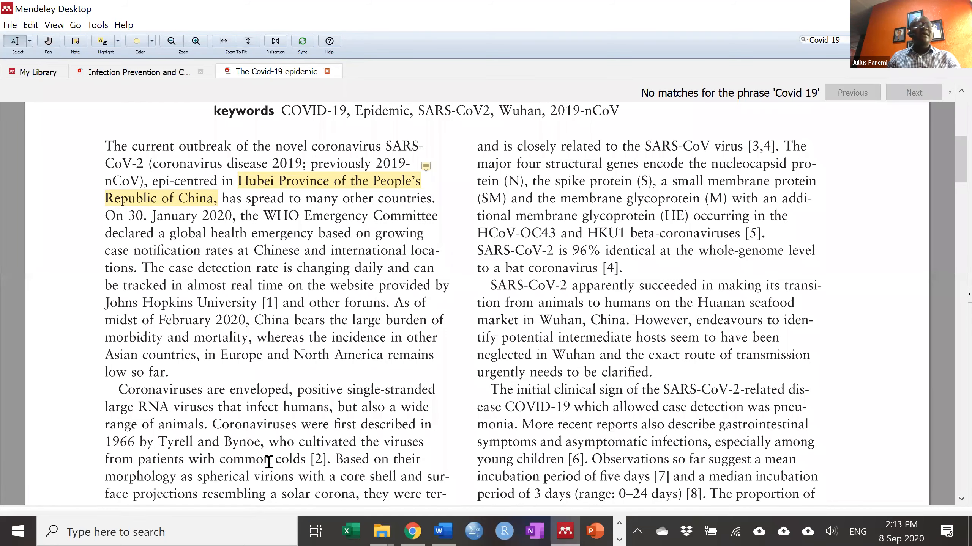
Step: Try to select the sentence starting "SARS-CoV-2 belongs to the B lineage" through to its continuation in the second column
scroll(100, 469, down, 5)
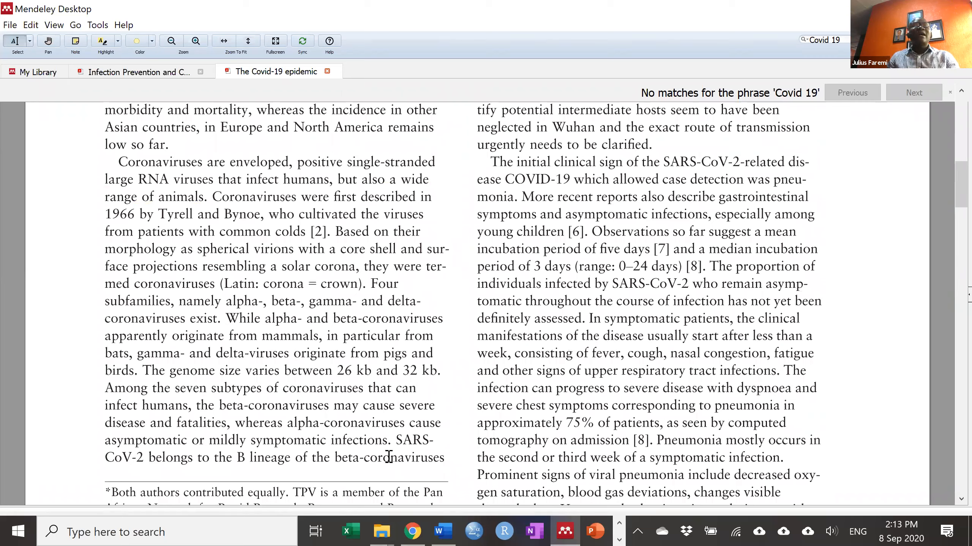
drag(396, 441, 429, 458)
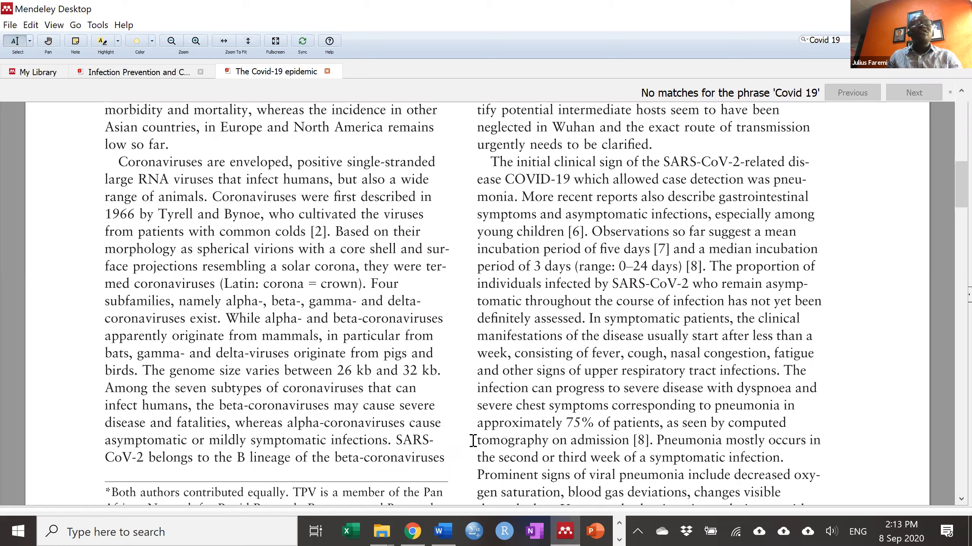
drag(548, 160, 541, 125)
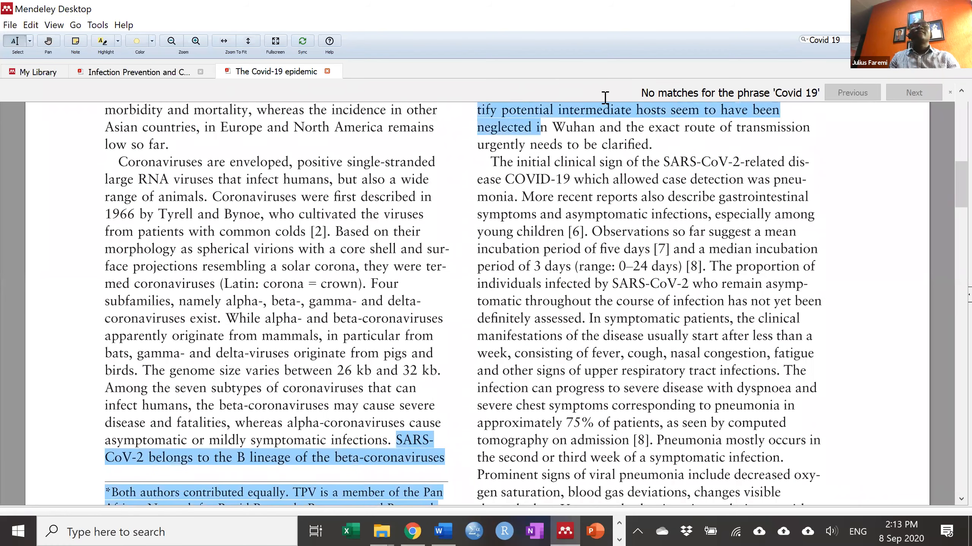
Step: Zoom the article page out by two levels and clear the text selection
drag(800, 142, 173, 39)
click(171, 43)
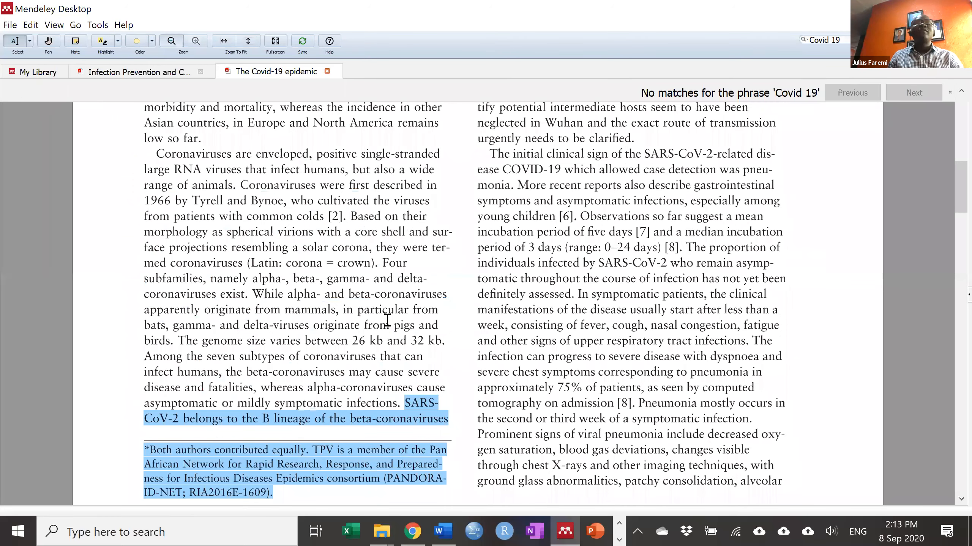
scroll(388, 320, up, 2)
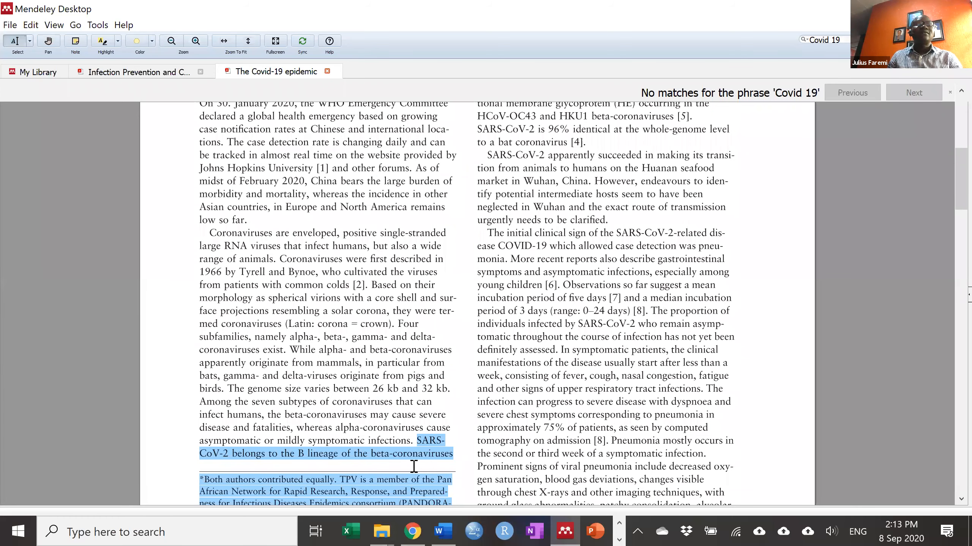
scroll(415, 474, up, 1)
click(416, 485)
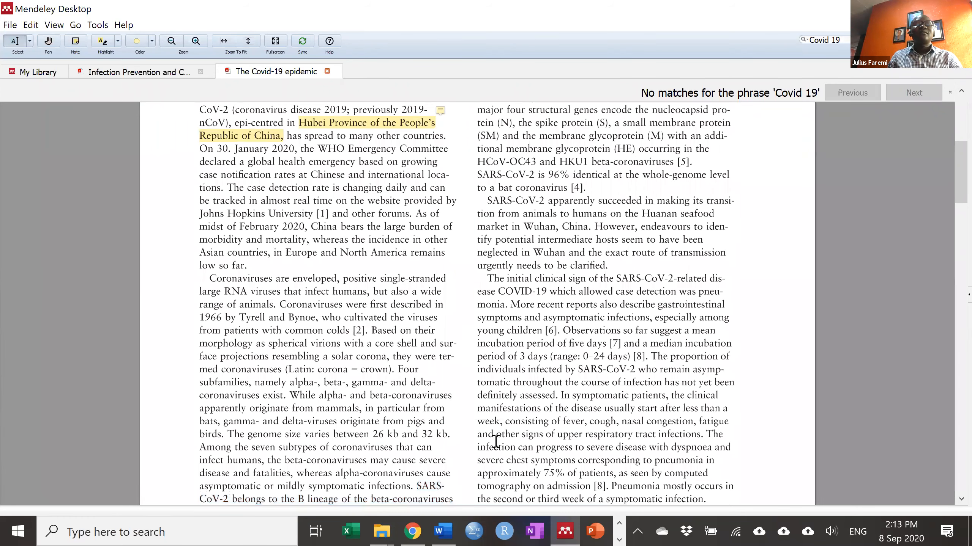
Step: Highlight from "SARS-CoV-2 belongs to the B lineage" through "closely related to the SARS-CoV virus" and attach the note "Introduction"
drag(417, 487, 173, 41)
click(172, 40)
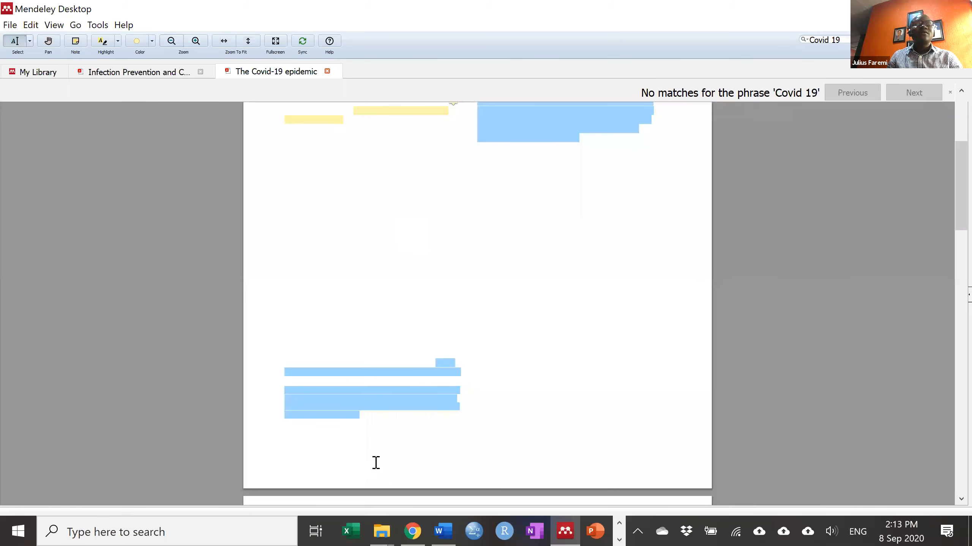
click(440, 459)
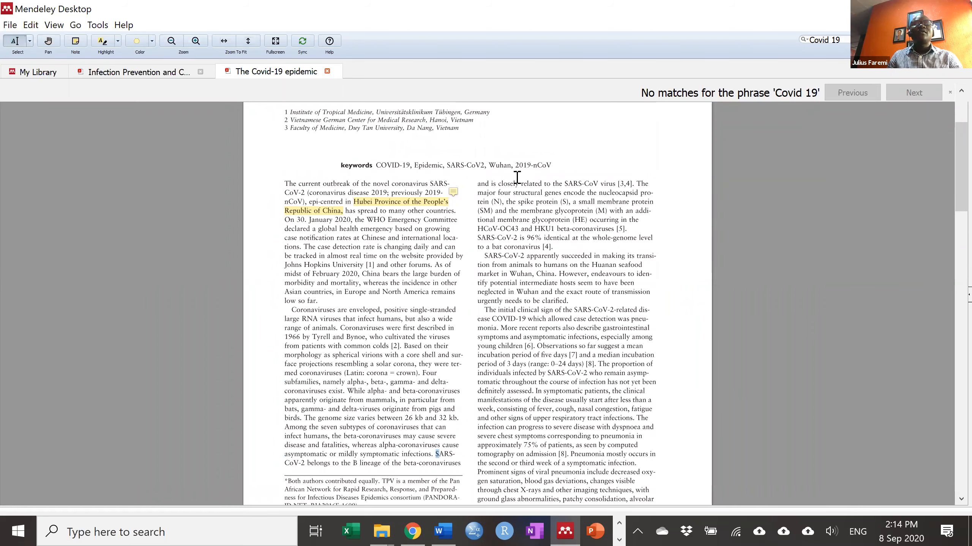
drag(577, 184, 617, 184)
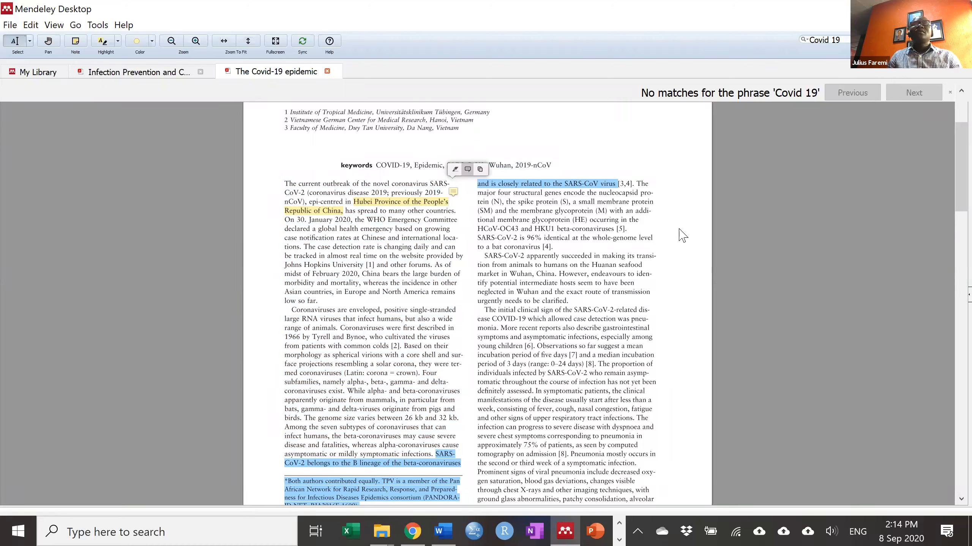
text(Intro)
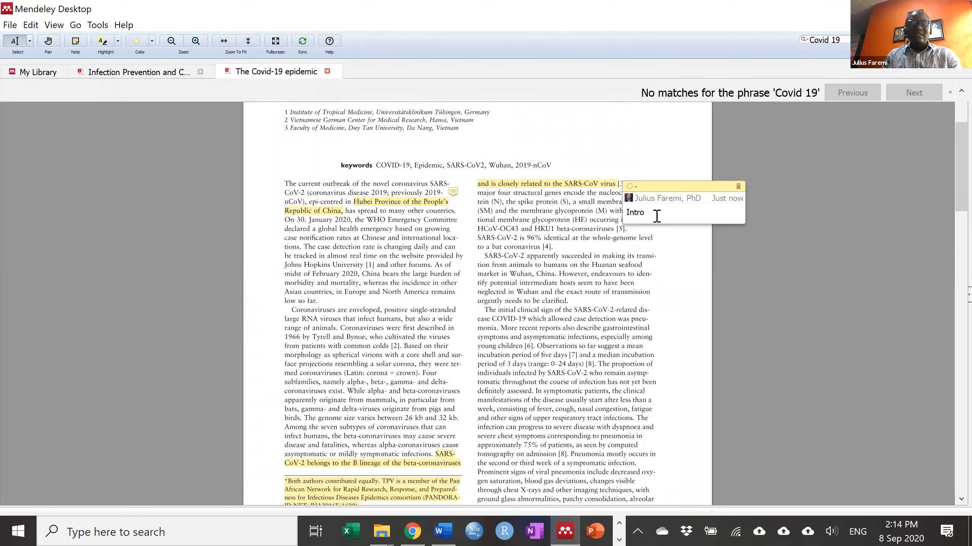
text(duction)
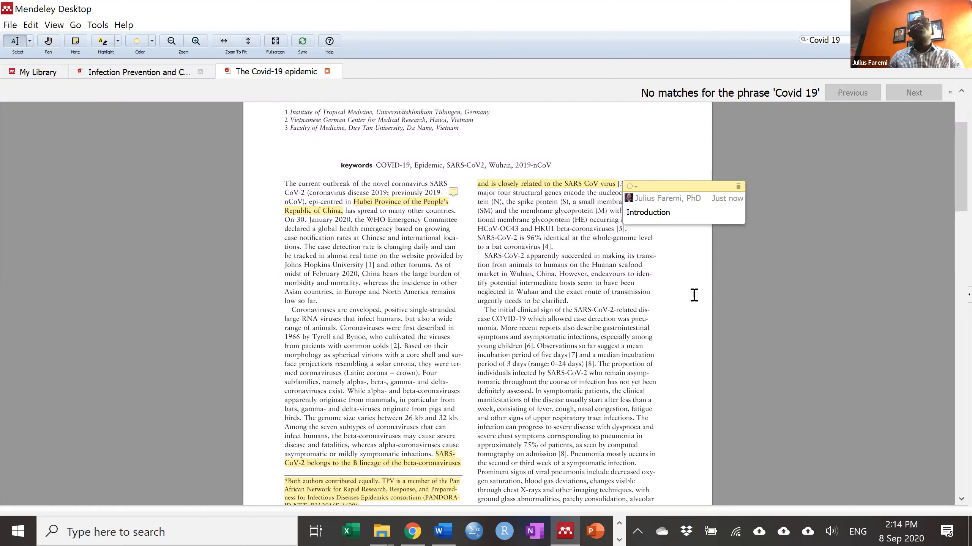
click(445, 209)
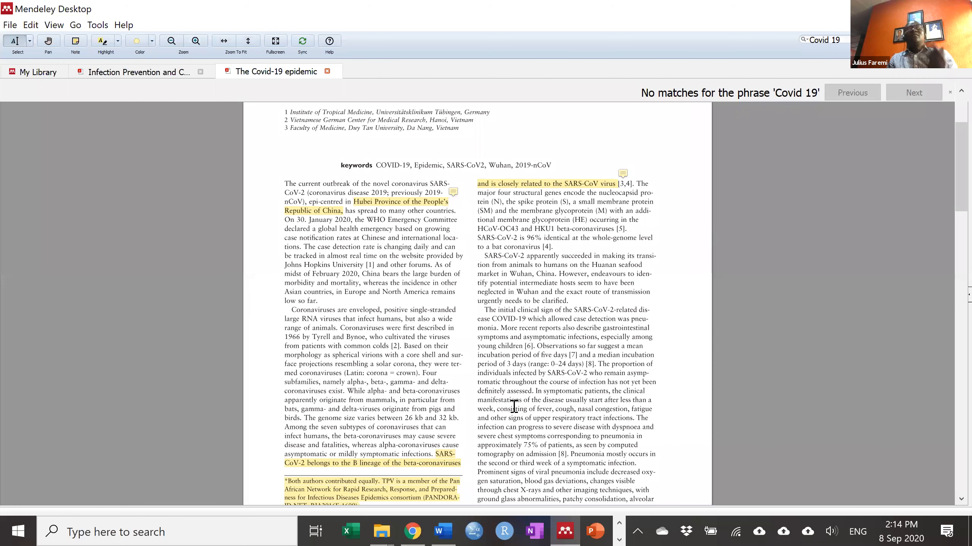
Step: Zoom in one level on the article and review the two highlighted passages with their notes
click(195, 40)
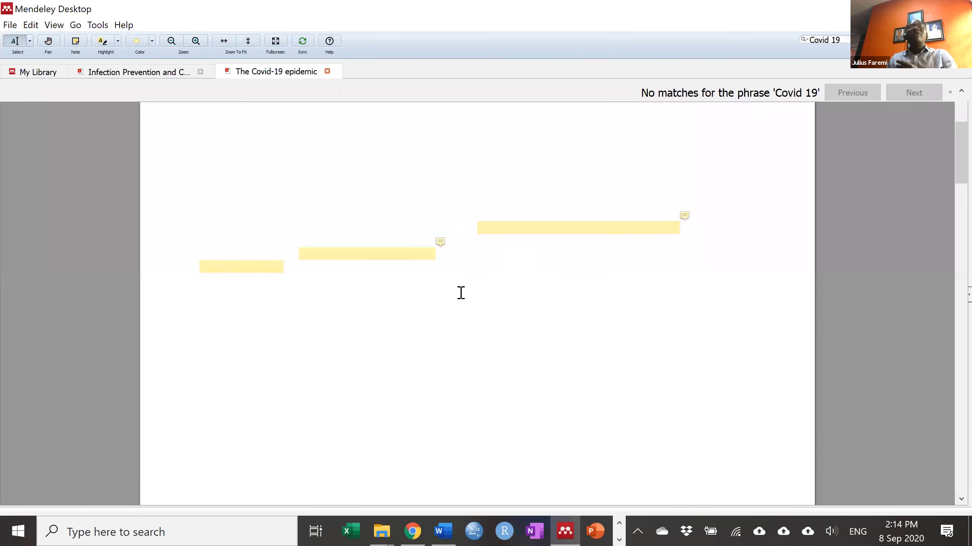
scroll(461, 290, up, 2)
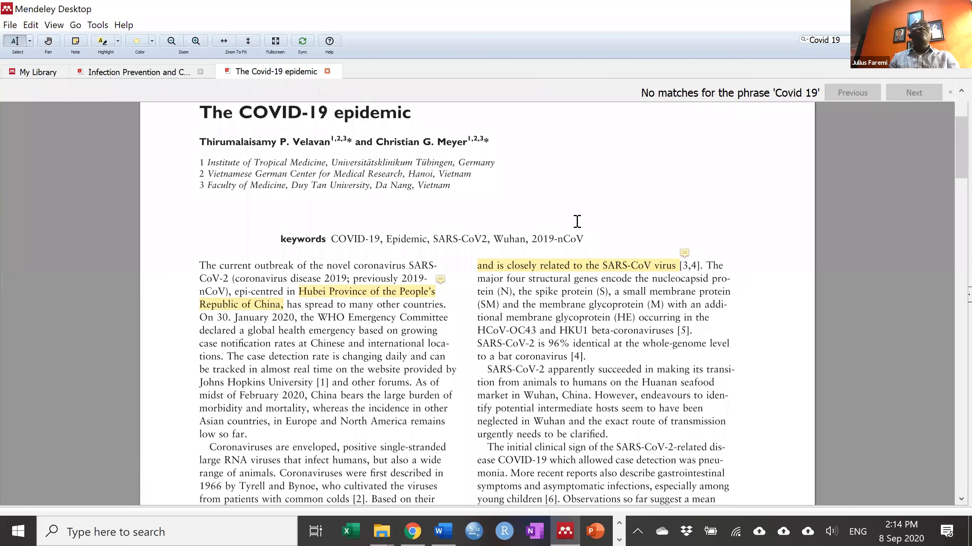
scroll(580, 254, down, 1)
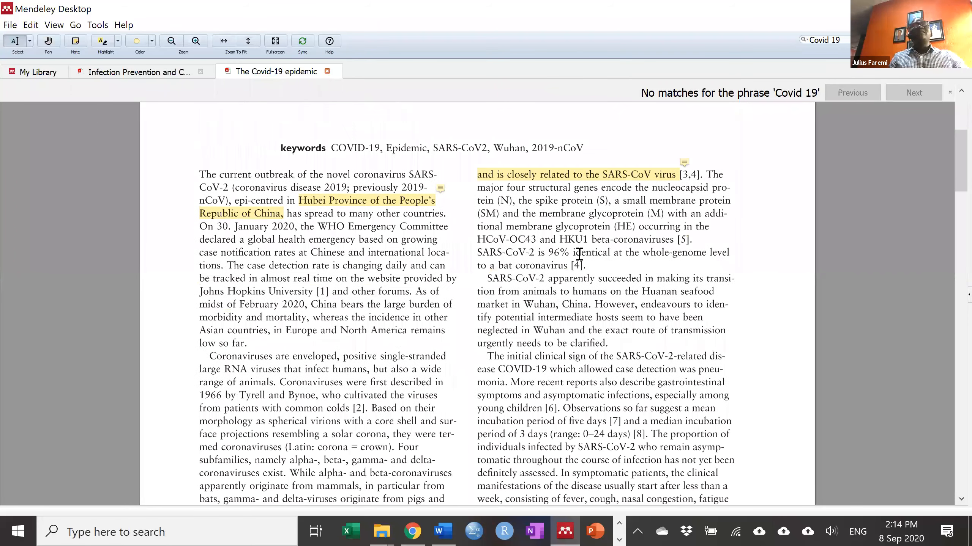
scroll(100, 116, down, 1)
scroll(100, 115, up, 2)
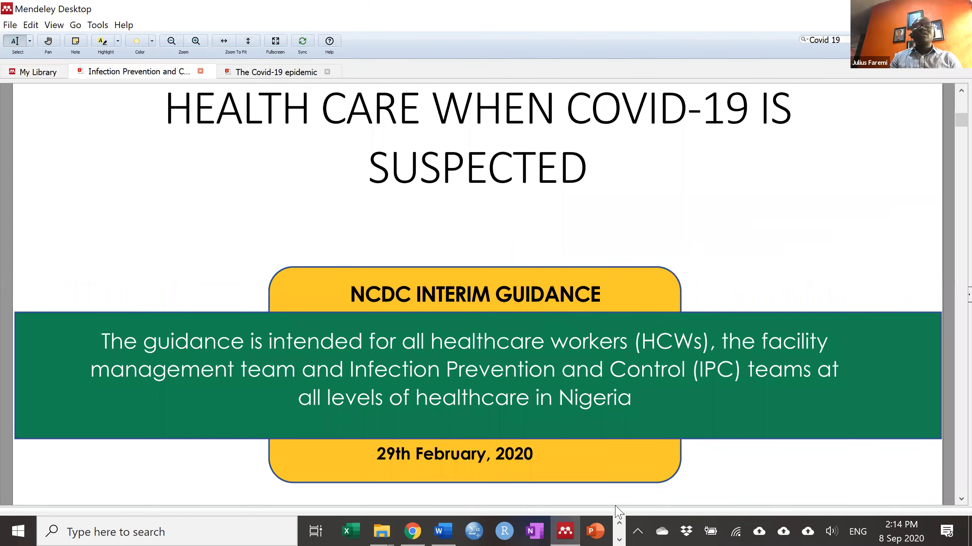
Step: In the Infection Prevention guidance, follow the table of contents entry on the COVID-19 case definition to reach the Suspected Case section
scroll(449, 373, down, 10)
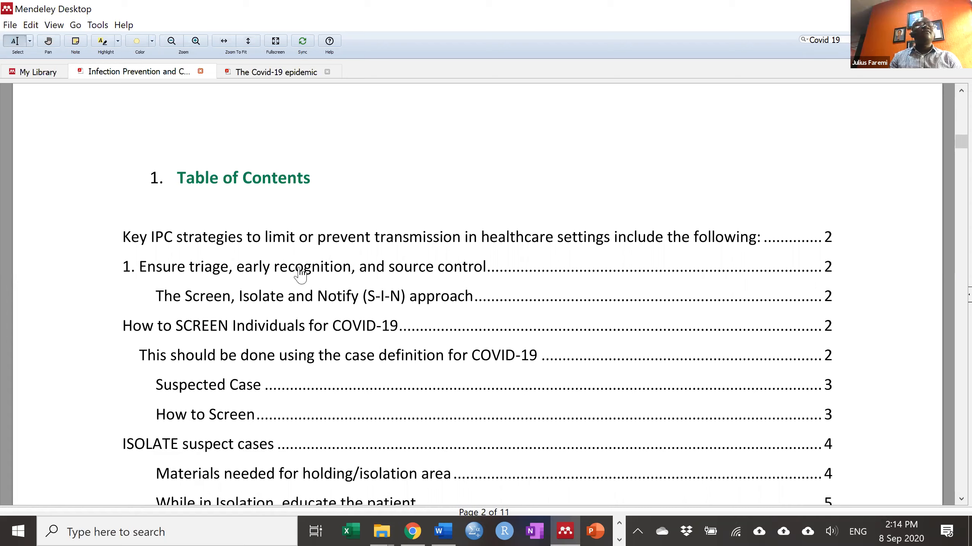
scroll(301, 275, down, 1)
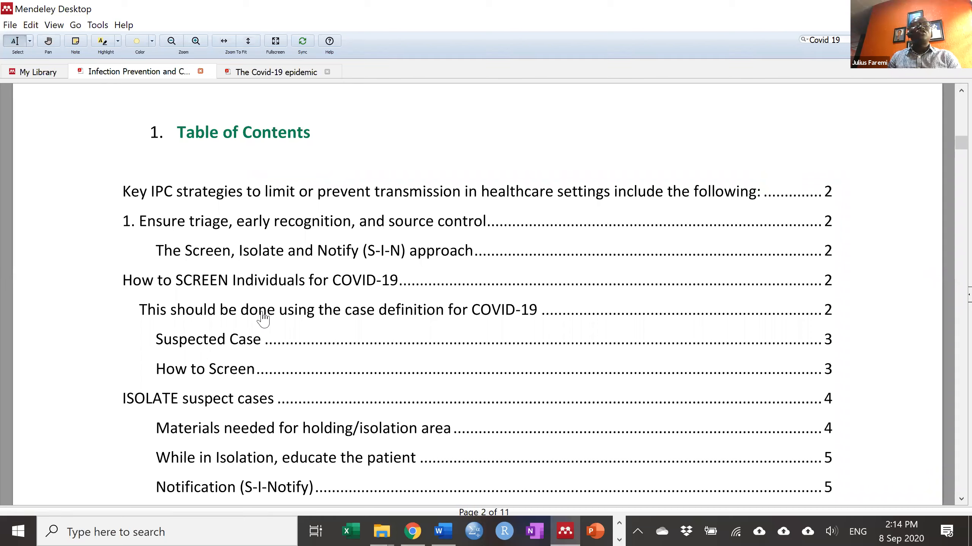
click(462, 319)
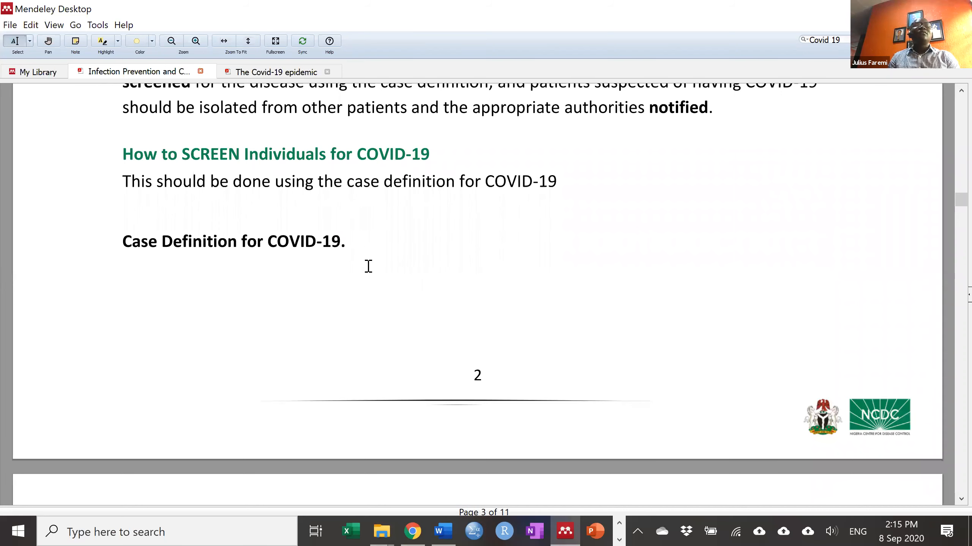
scroll(354, 284, down, 3)
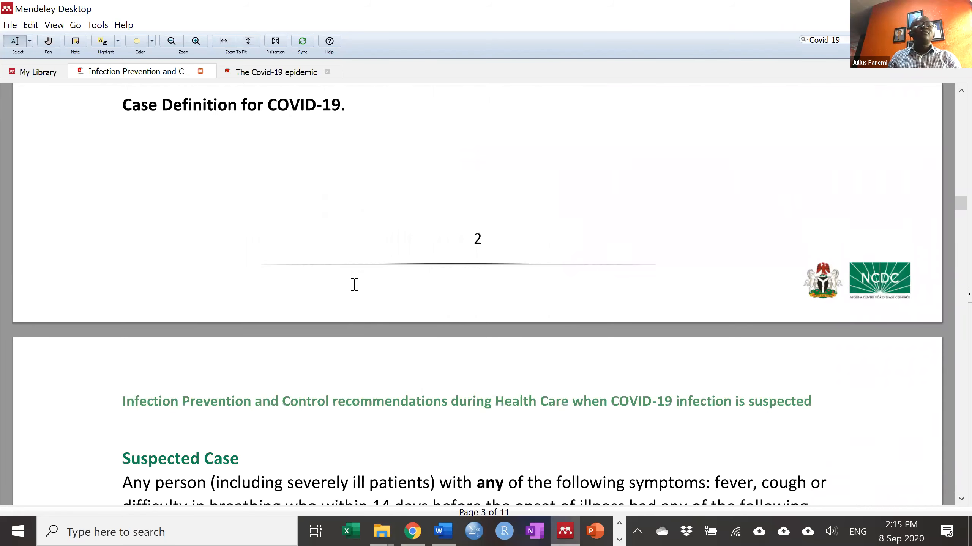
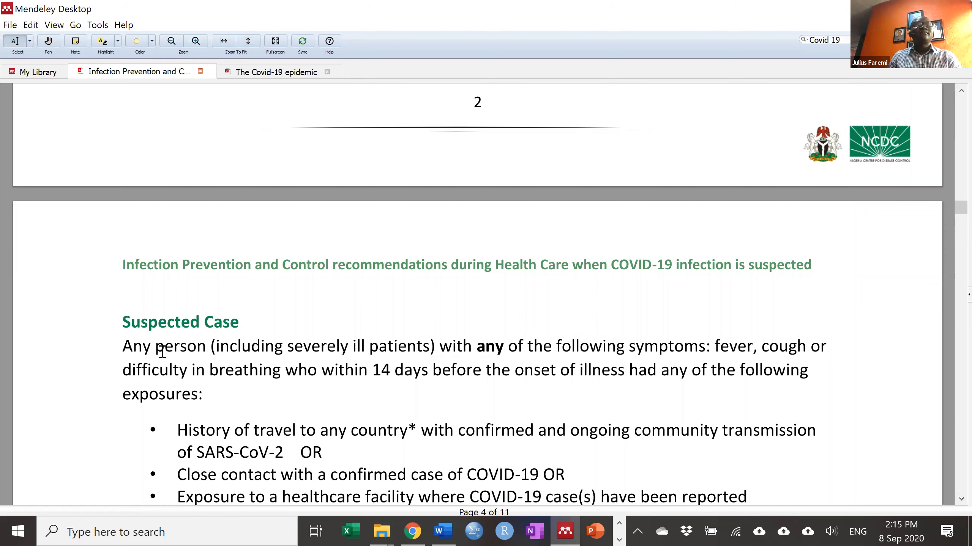
Step: Highlight the paragraph under Suspected Case starting "Any person (including severely ill patients)" and attach the note "Intro" to it
triple_click(162, 351)
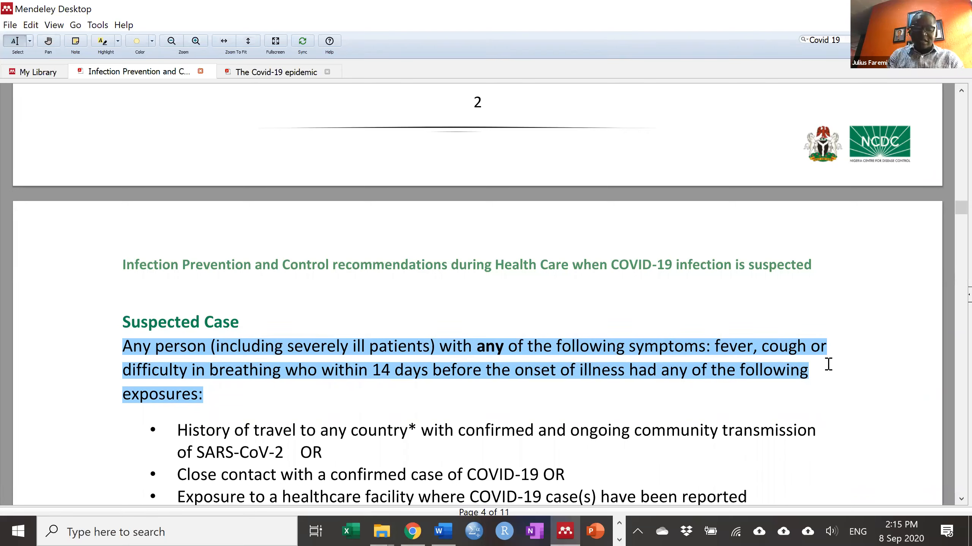
key(ctrl+l)
text(Int)
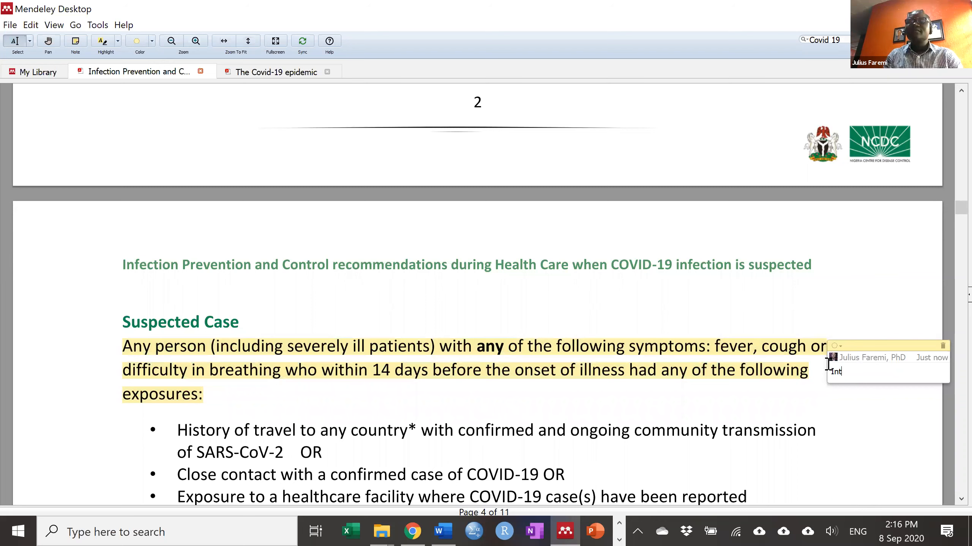
text(ro)
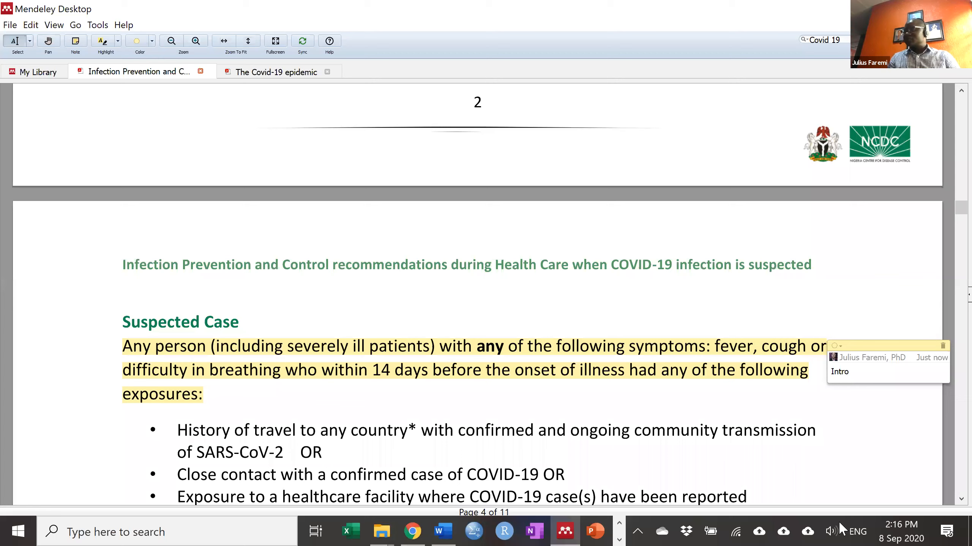
click(237, 449)
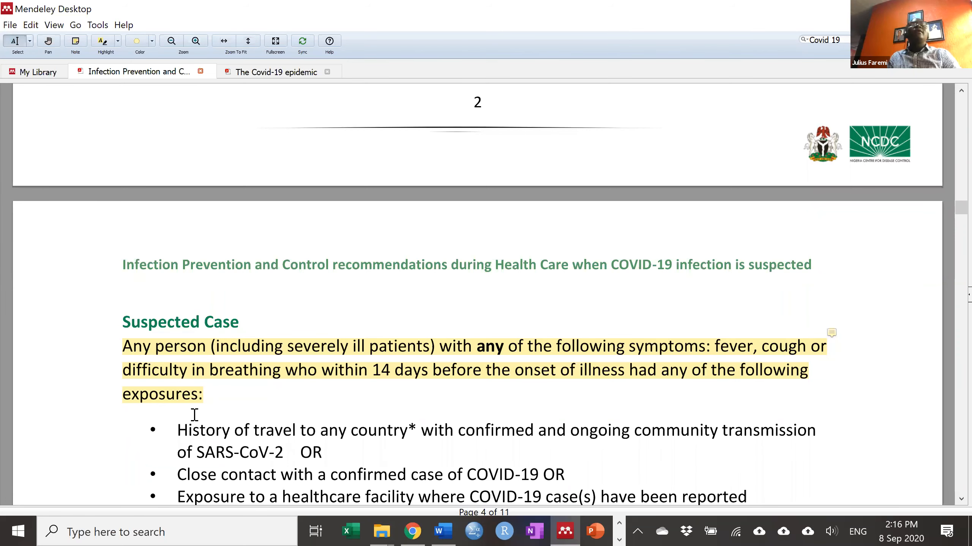
Step: Look through the exposure criteria and the How to Screen section below the highlighted Suspected Case paragraph
scroll(195, 413, down, 1)
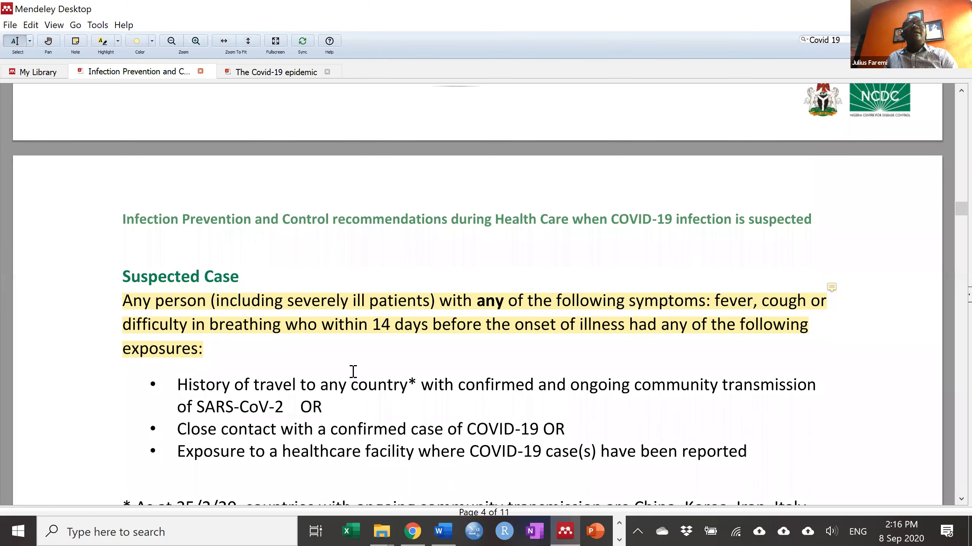
scroll(255, 364, down, 3)
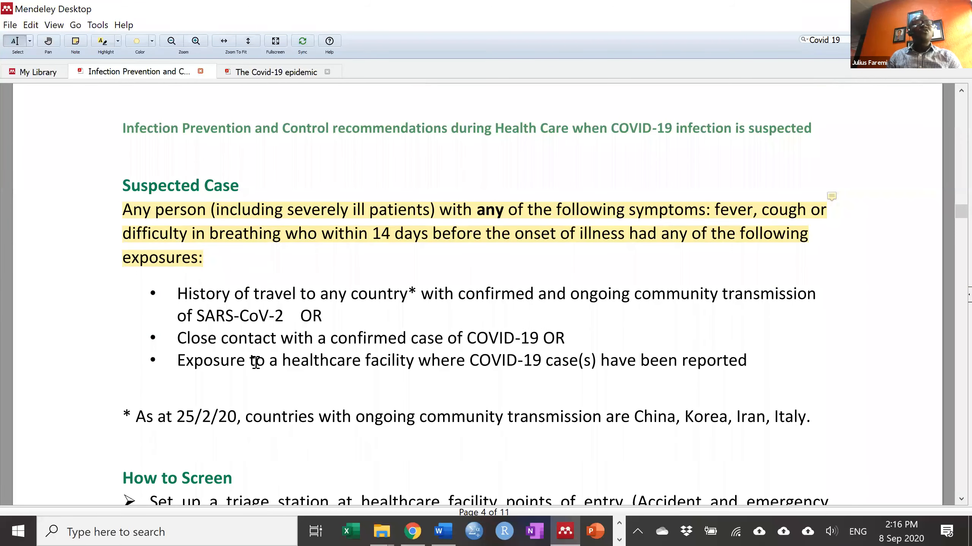
scroll(254, 365, down, 1)
scroll(254, 366, down, 2)
scroll(254, 366, up, 7)
Step: Return to the library, open the World Health Organization global emergency review and look over its abstract and introduction
click(34, 72)
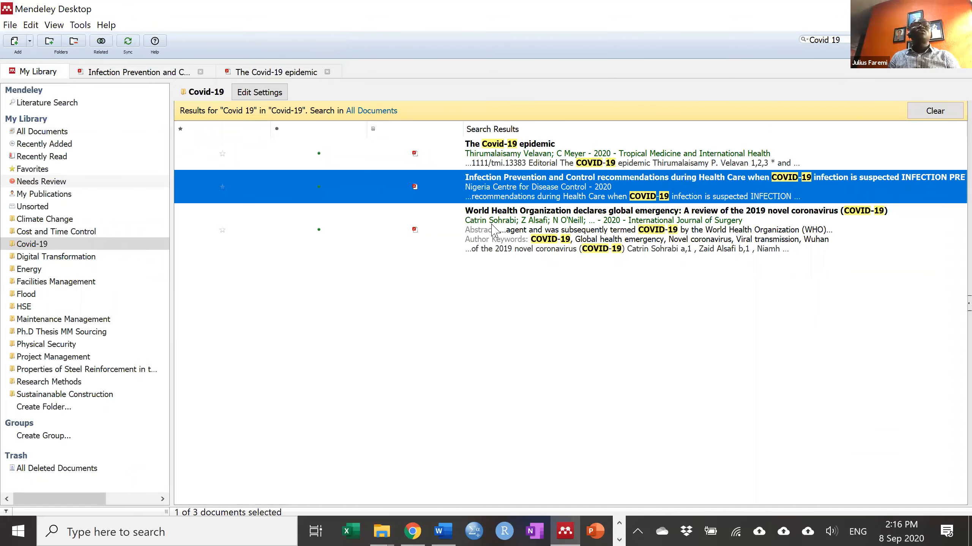
double_click(470, 211)
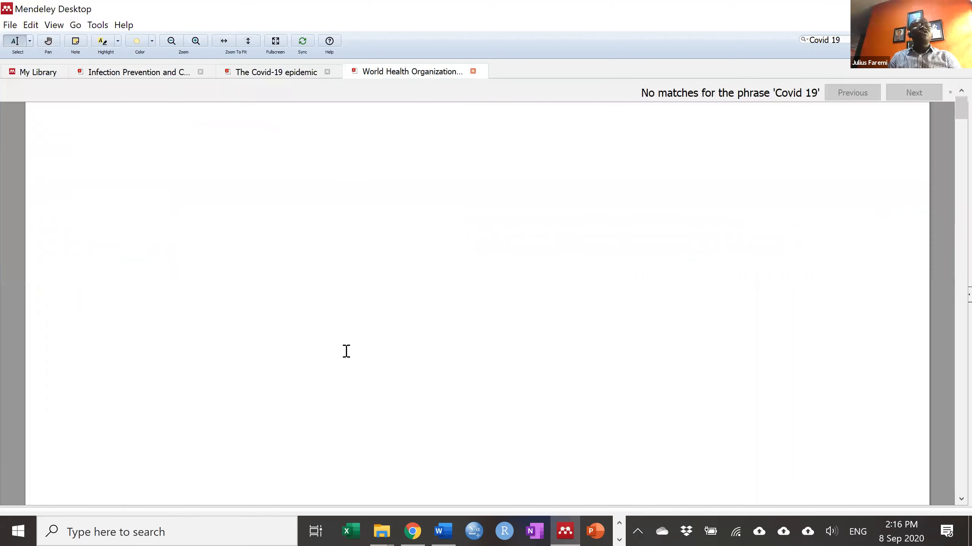
scroll(343, 351, down, 10)
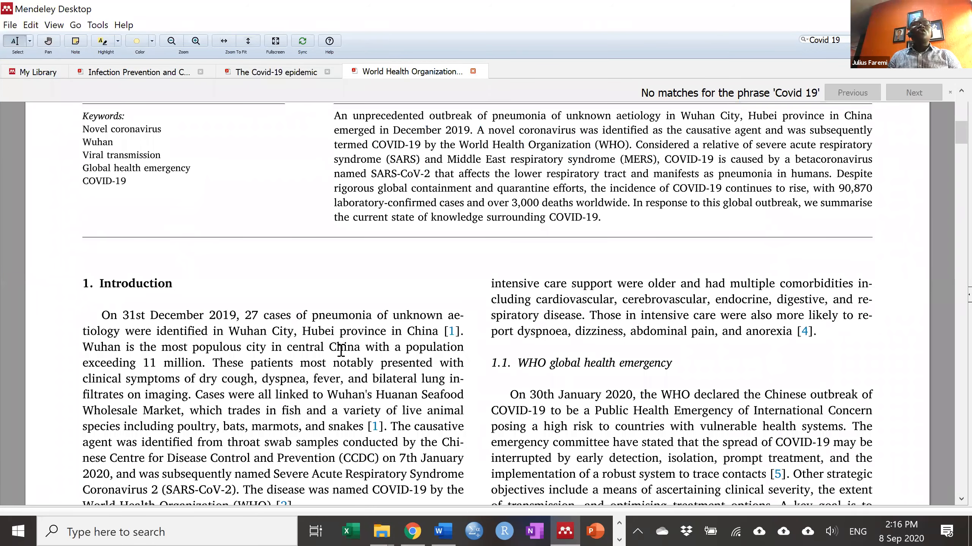
scroll(172, 134, up, 10)
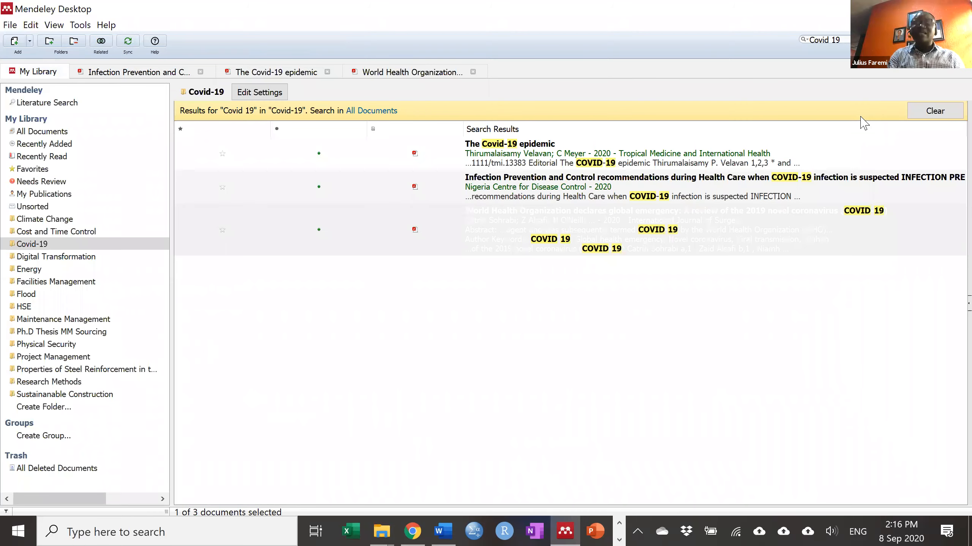
Step: Change the search phrase in the Covid-19 folder to "Covid-19" and keep the window maximized
key(BackSpace)
text(-)
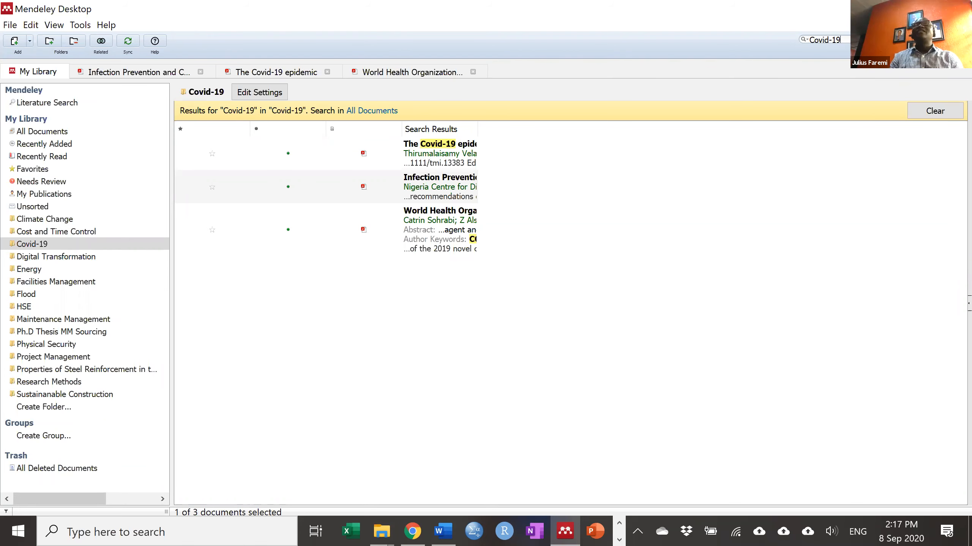
click(919, 8)
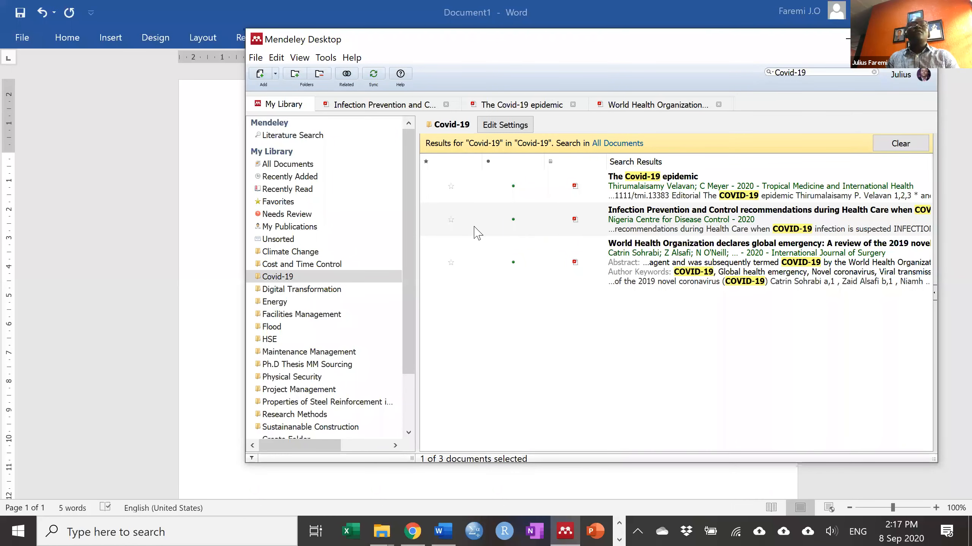
key(super+Up)
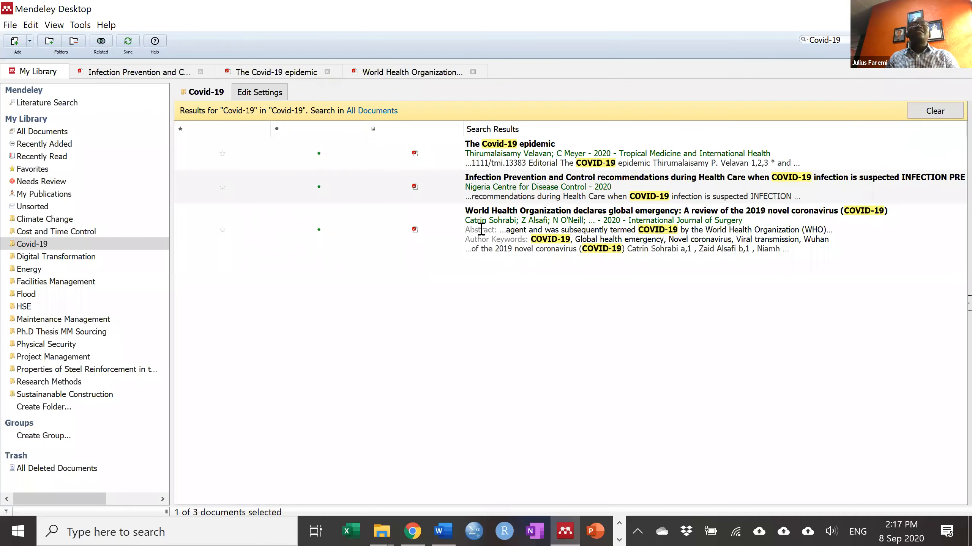
Step: Reopen the World Health Organization global emergency review and read through its title page, abstract and introduction
double_click(482, 229)
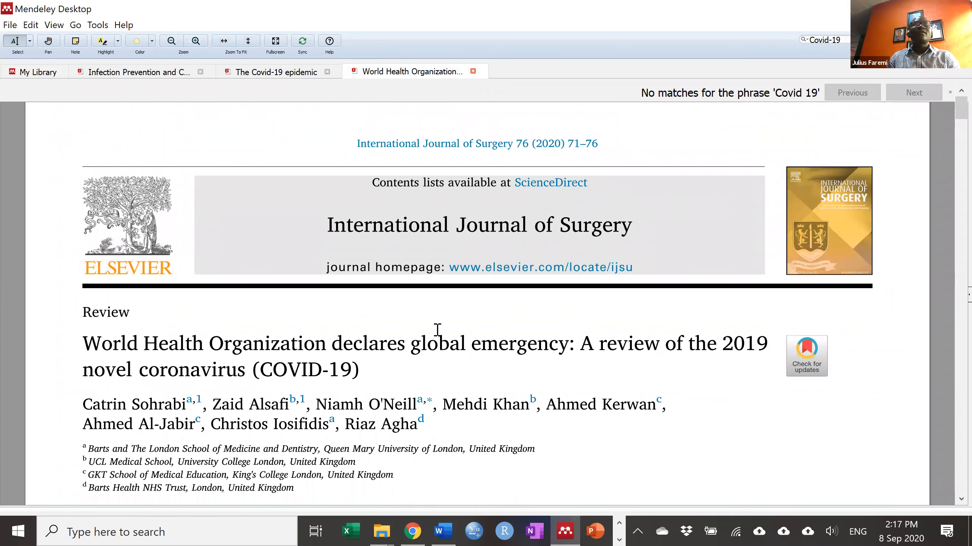
scroll(437, 330, down, 2)
scroll(438, 330, up, 2)
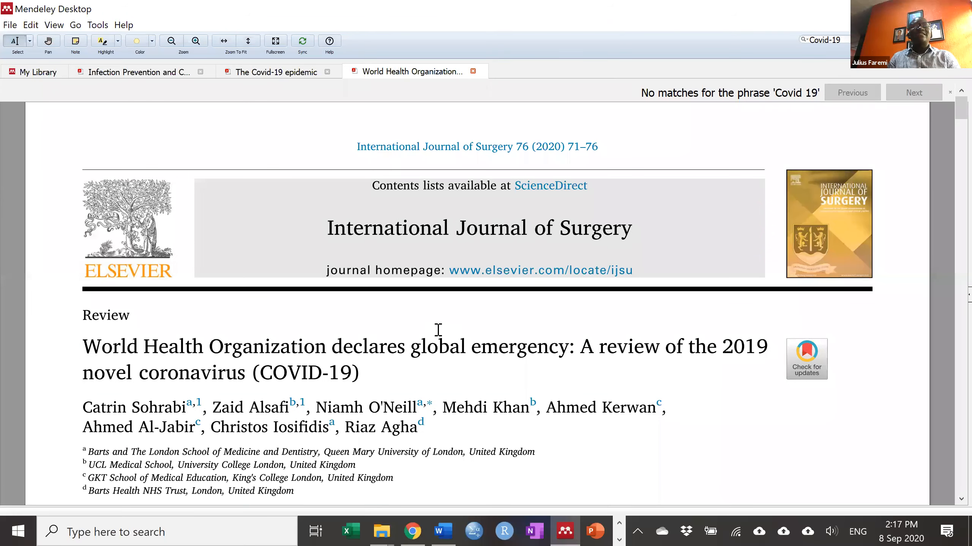
scroll(438, 330, down, 9)
scroll(532, 320, up, 1)
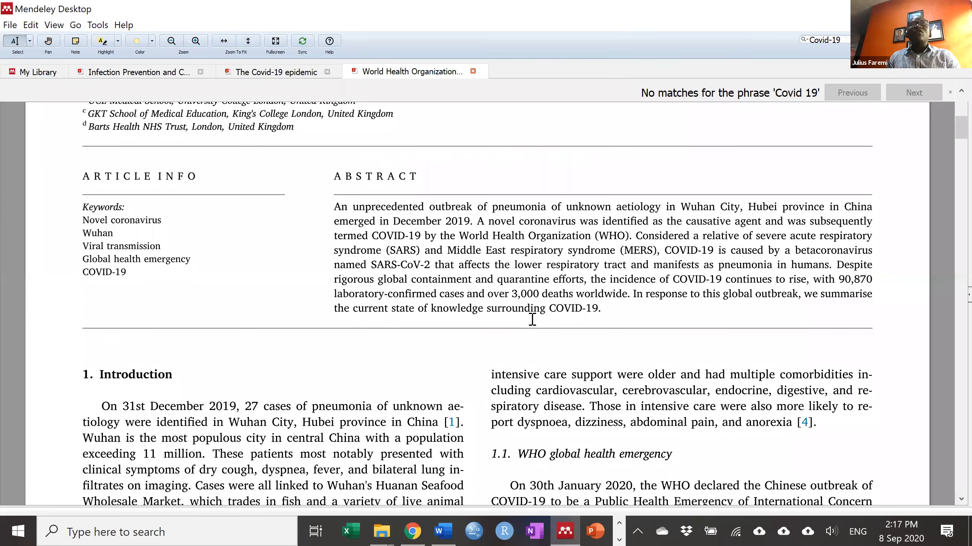
scroll(797, 377, down, 4)
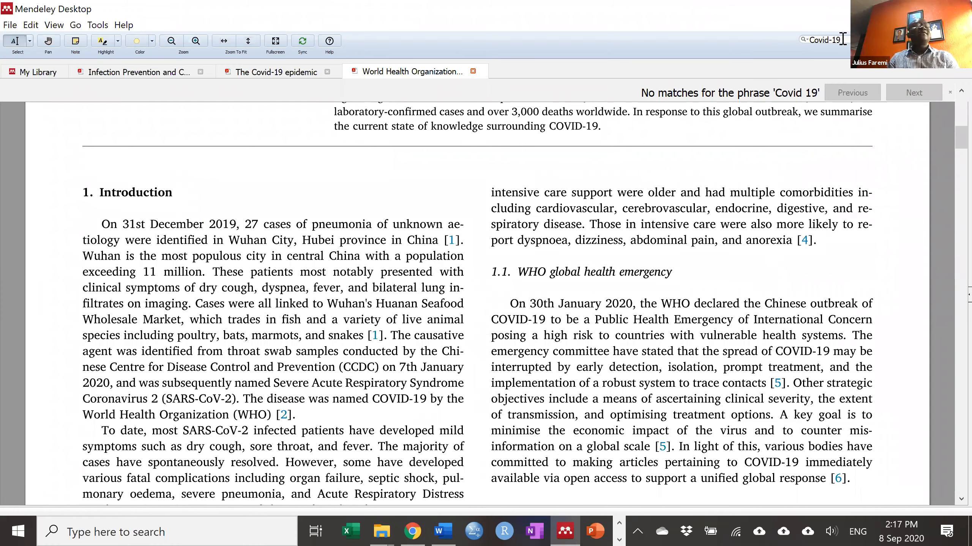
Step: Close the World Health Organization global emergency review and change the Covid-19 folder's search phrase to "COVID-19"
click(474, 72)
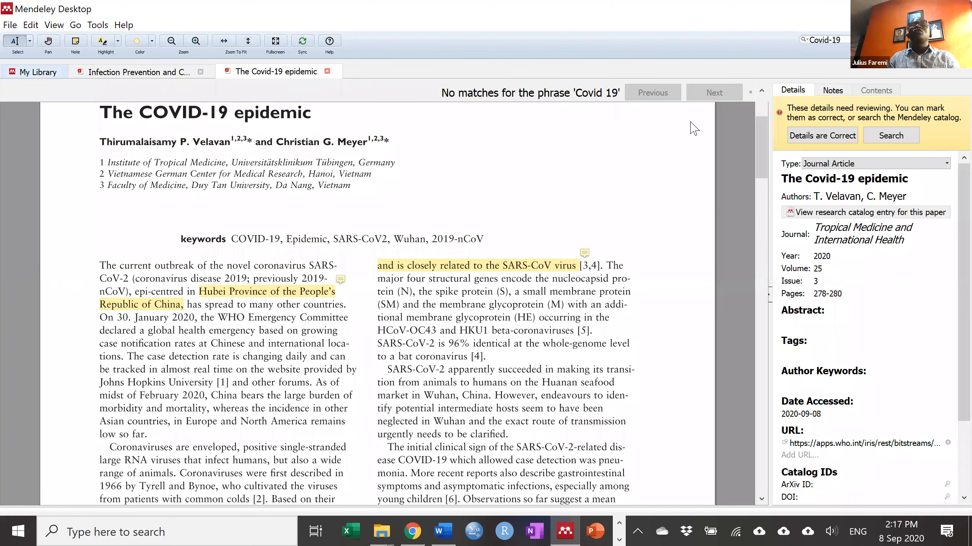
key(Return)
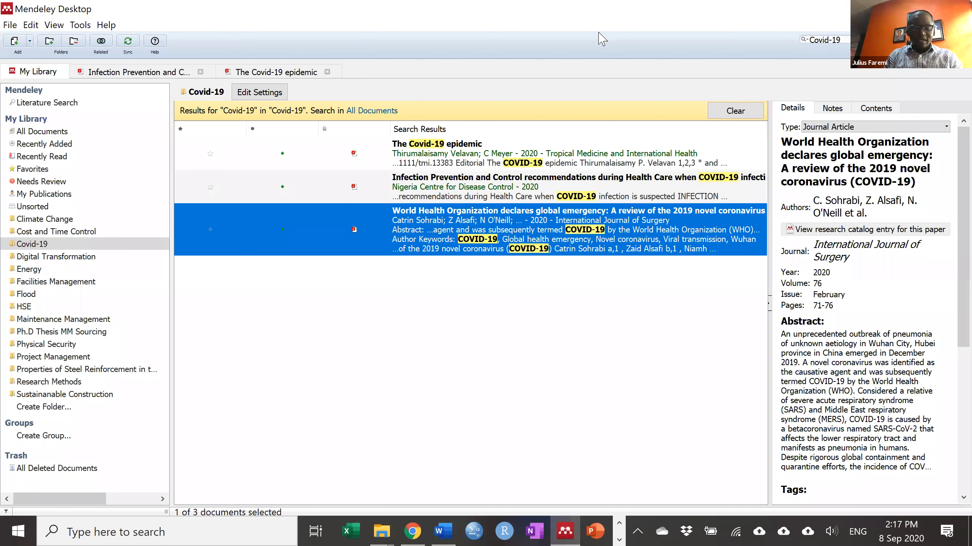
key(ctrl+f)
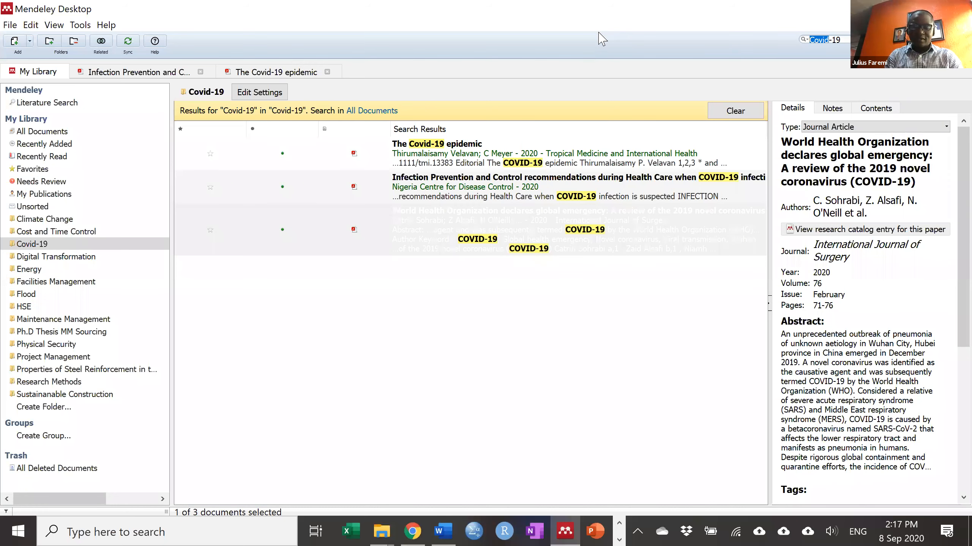
text(COVID)
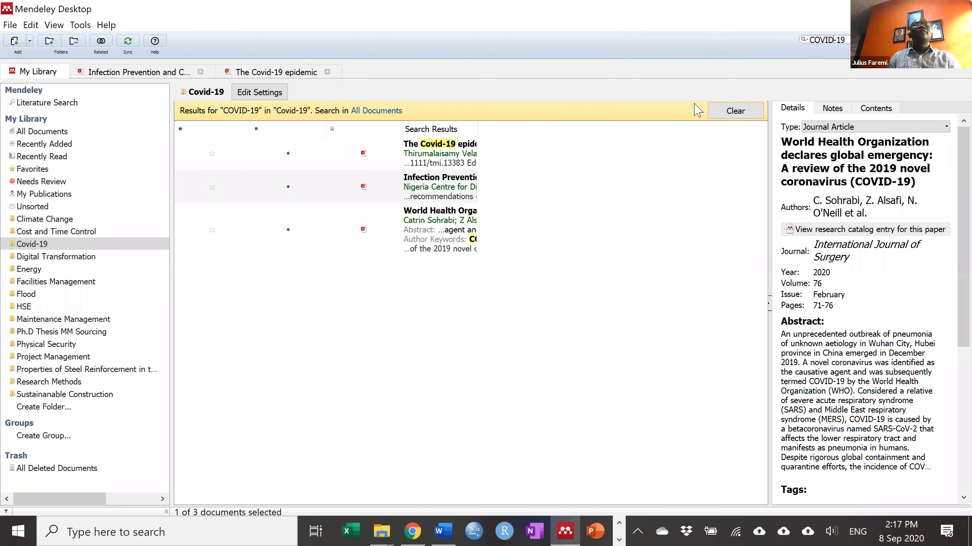
Step: Reopen the World Health Organization review and highlight the first sentence of section 1.1, "WHO global health emergency", with a note attached
click(412, 220)
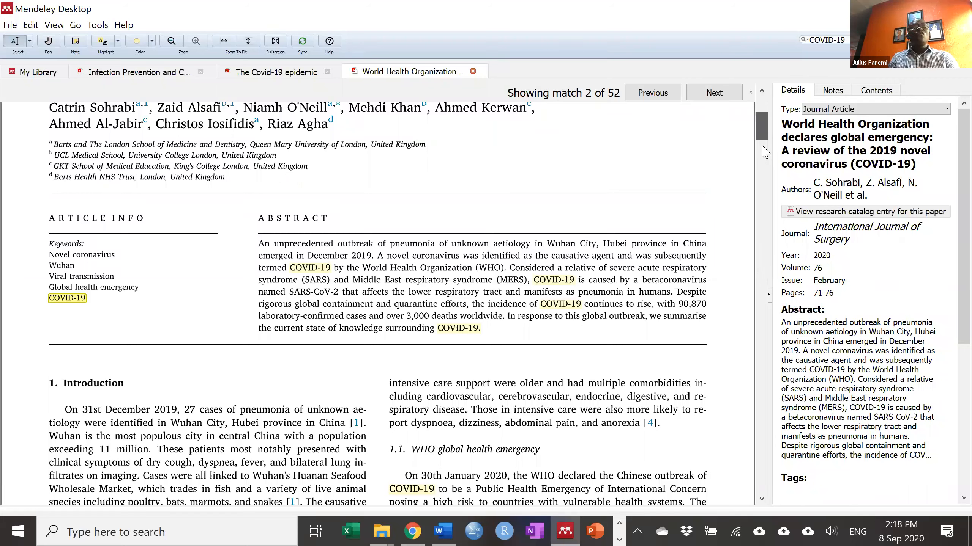
scroll(765, 148, down, 3)
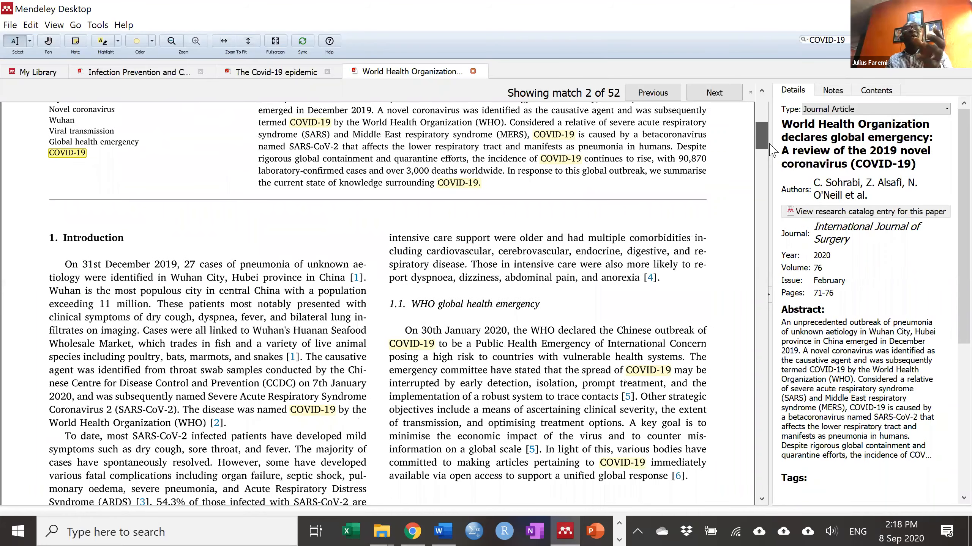
scroll(769, 149, down, 2)
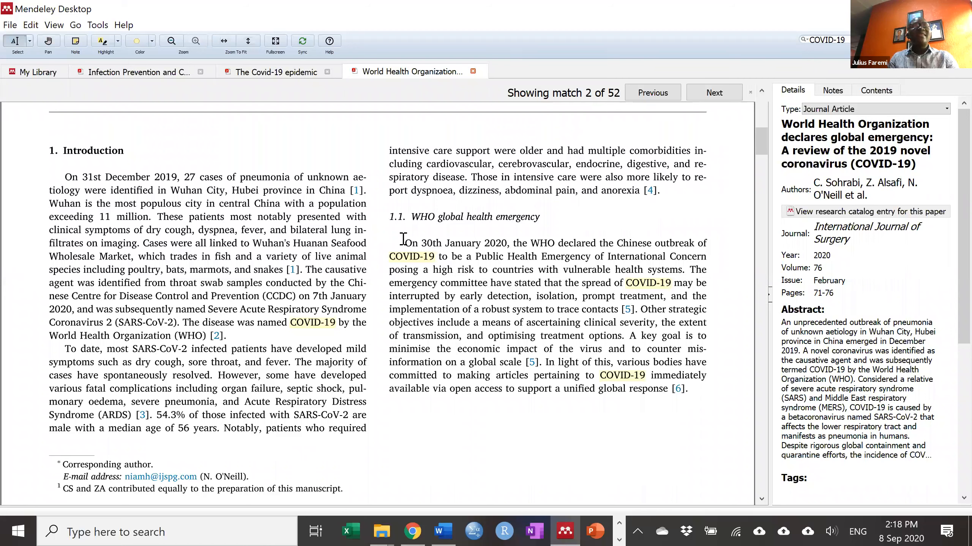
drag(403, 239, 686, 269)
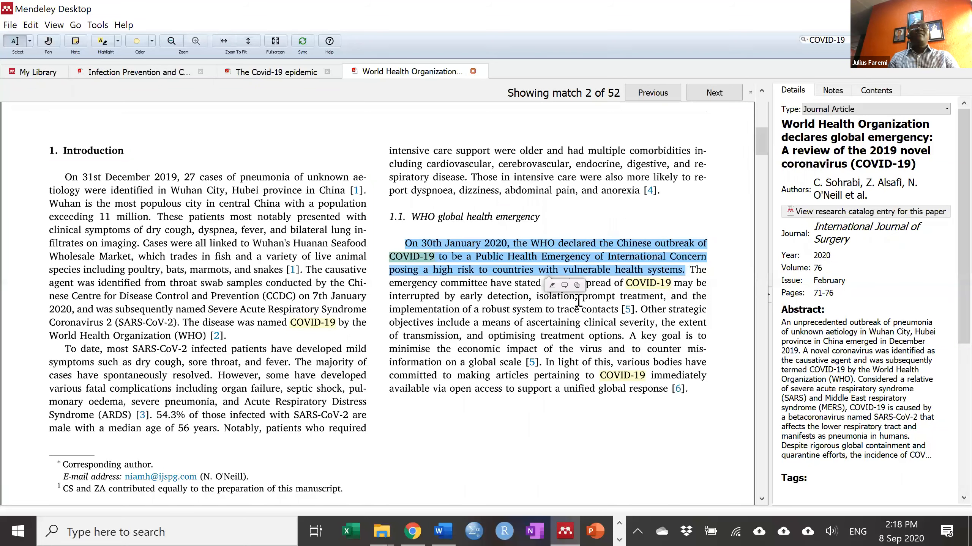
click(565, 285)
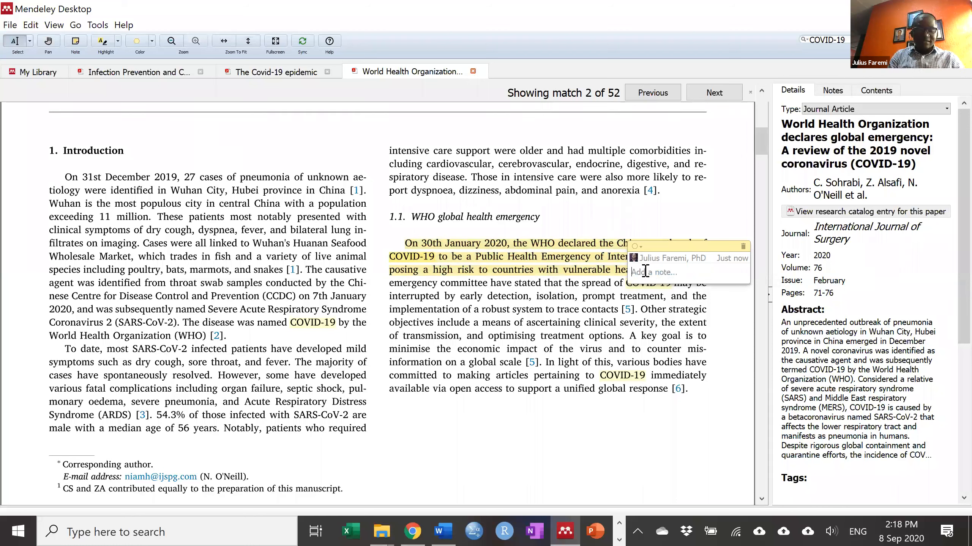
Step: Enter "Introduction" as the text of the note on the highlighted sentence and close the note
text(iNTRO)
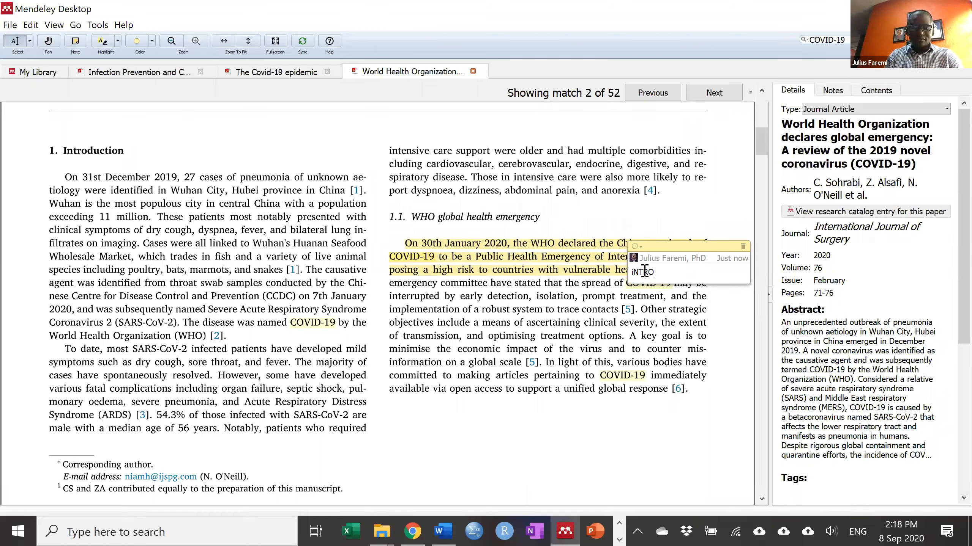
text(DUC)
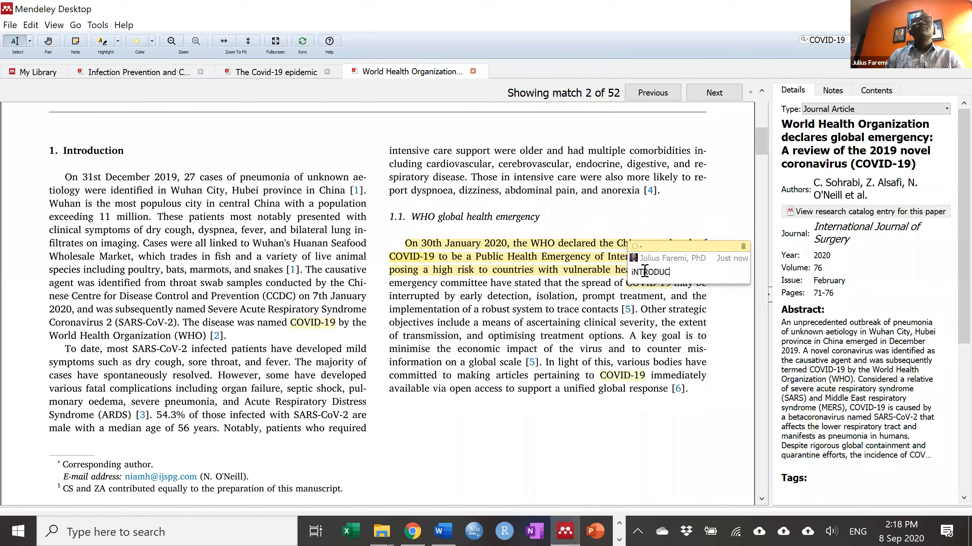
text(TION)
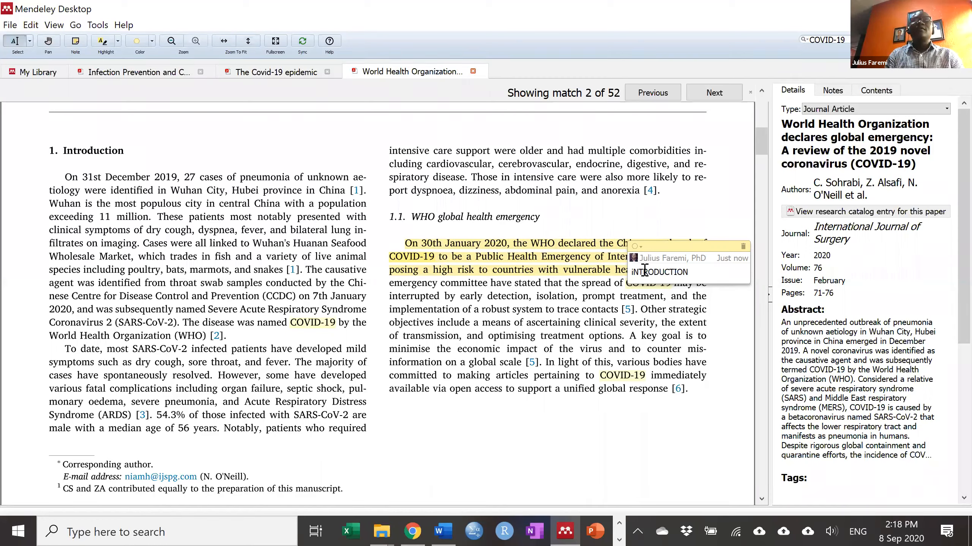
key(ctrl+a)
key(BackSpace)
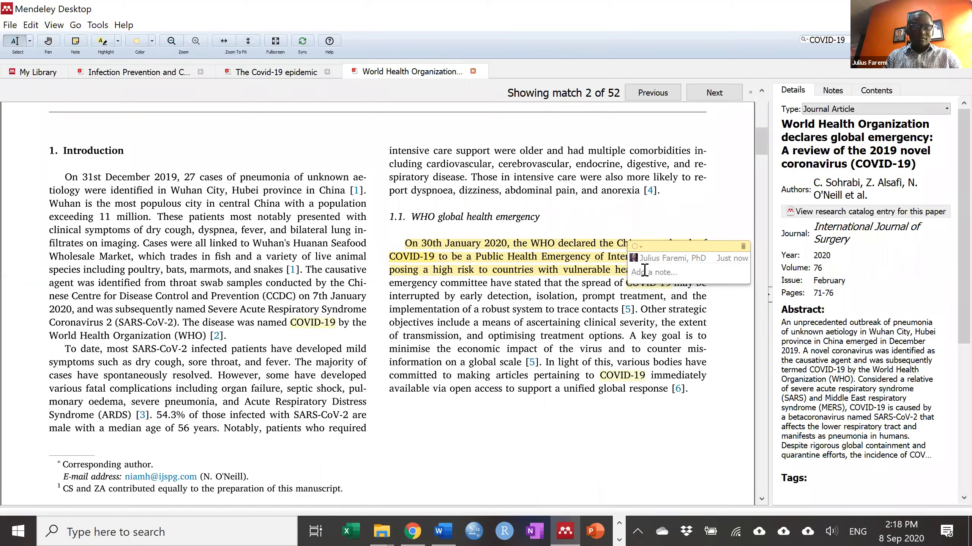
text(In)
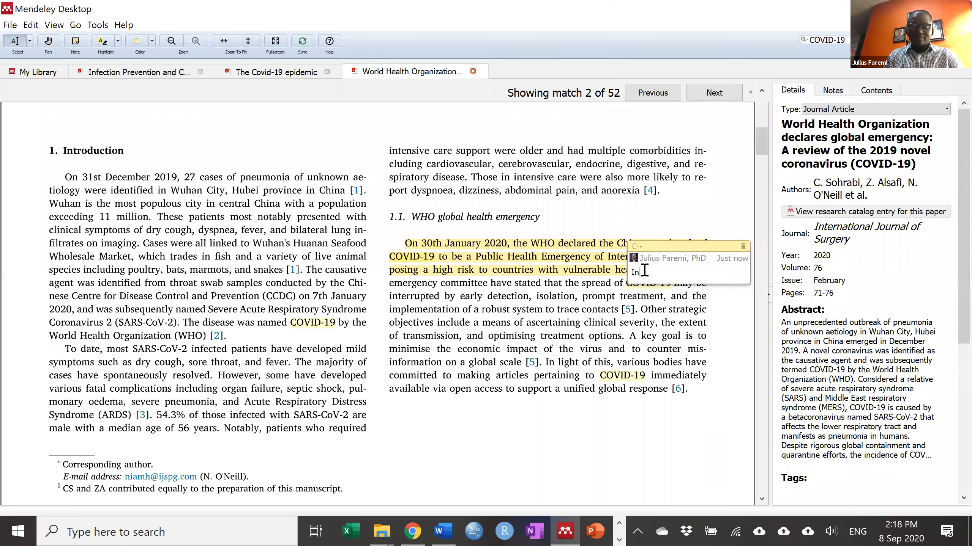
text(troduction)
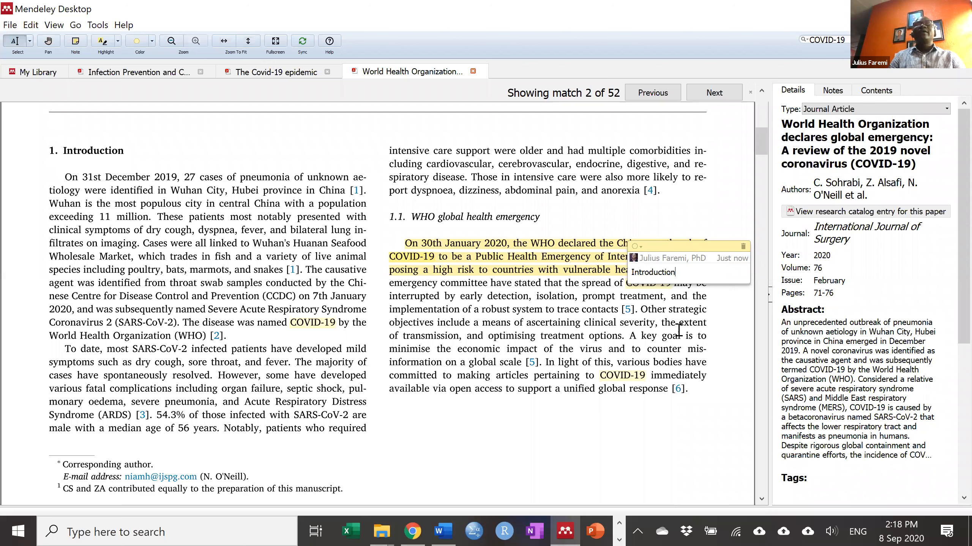
drag(628, 334, 619, 334)
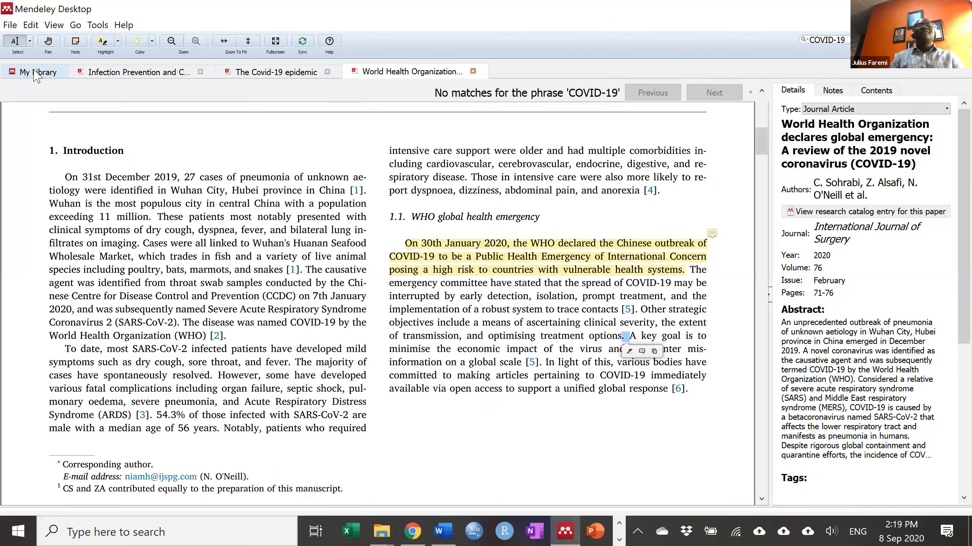
Step: Look back over the Covid-19 library results and the highlighted passages in the Infection Prevention report and the World Health Organization review
click(116, 75)
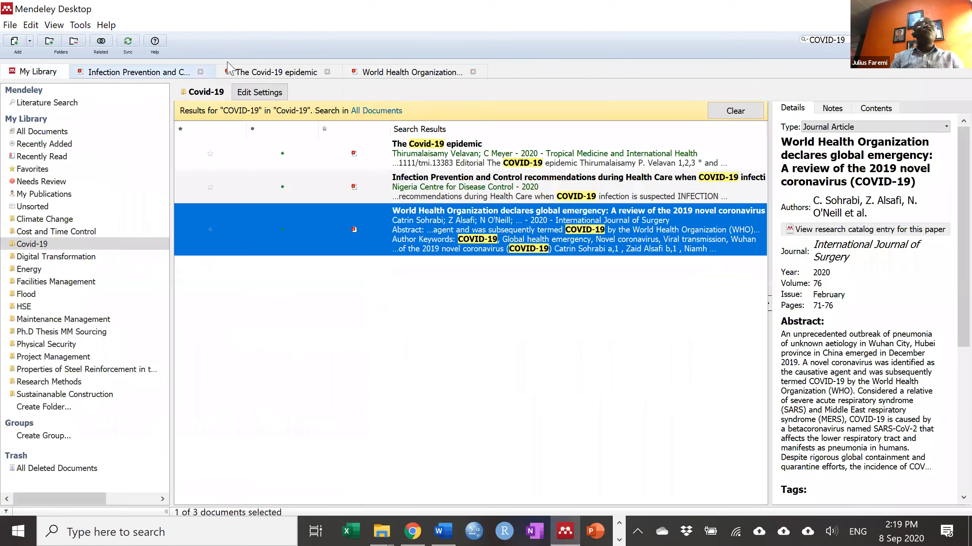
click(270, 71)
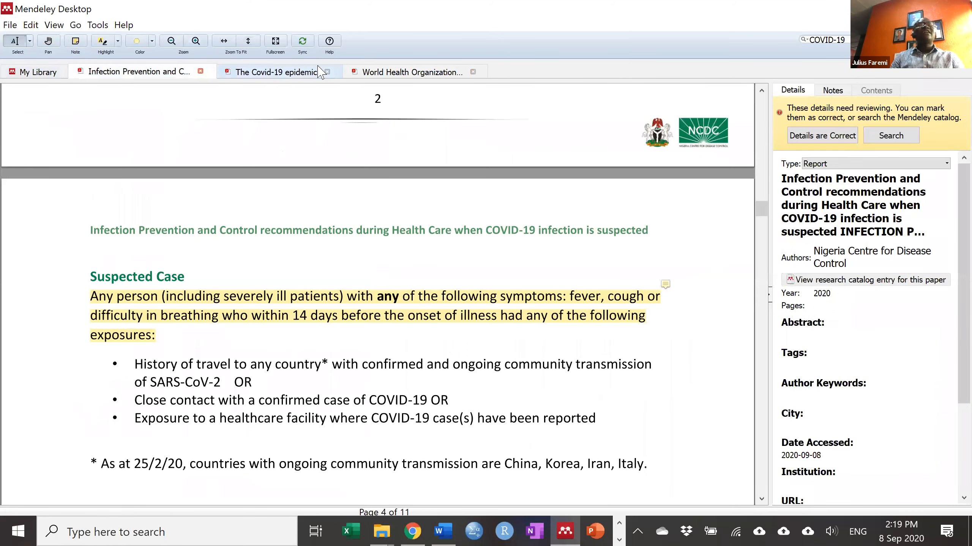
click(399, 72)
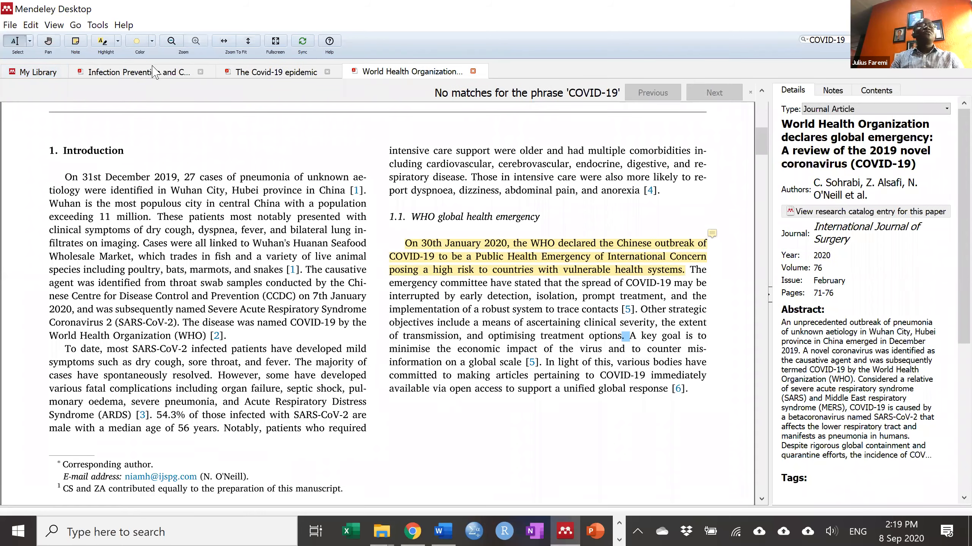
key(ctrl+shift+Tab)
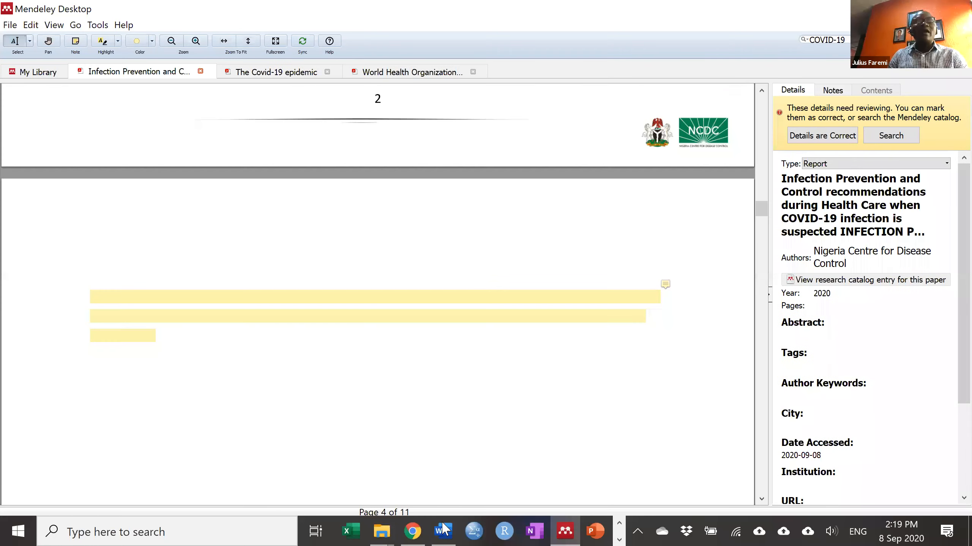
Step: View the Word draft "COVID-19 and the Workplace", and return to Mendeley to look through the Infection Prevention report's strategies and table of contents
click(444, 530)
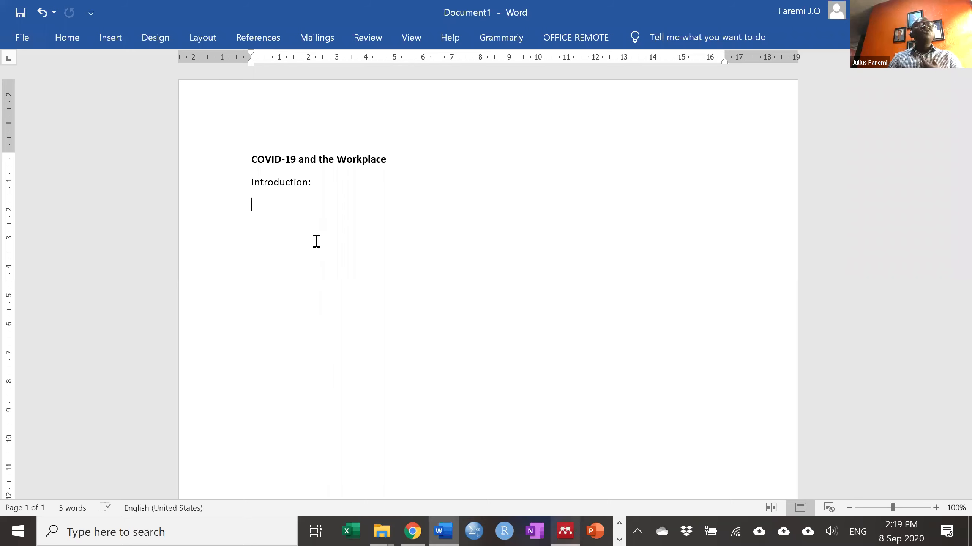
key(alt+Tab)
scroll(422, 302, down, 5)
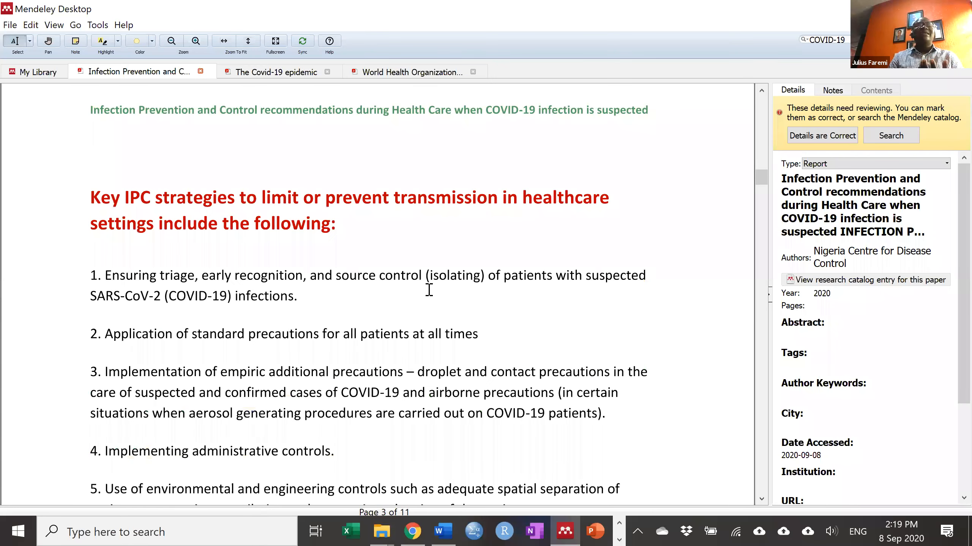
scroll(414, 288, up, 5)
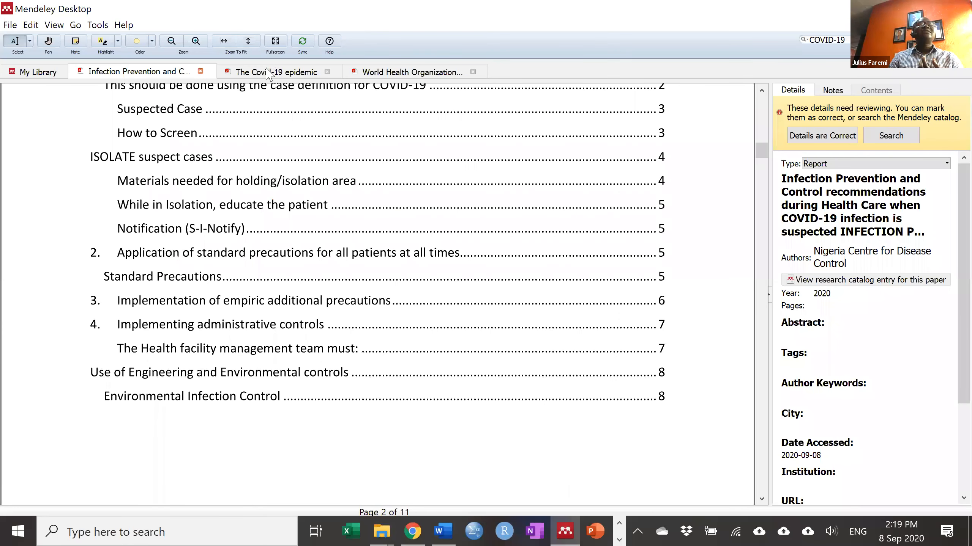
Step: Consult "The Covid-19 epidemic" article, switch to Word and begin the introduction paragraph with "The novel COVID-19 started in the"
click(269, 73)
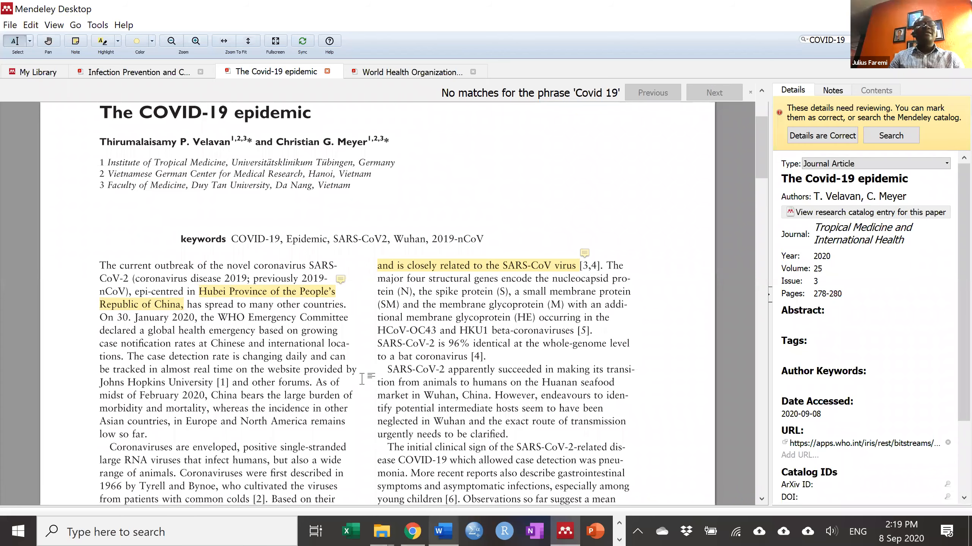
key(alt+Tab)
text(T)
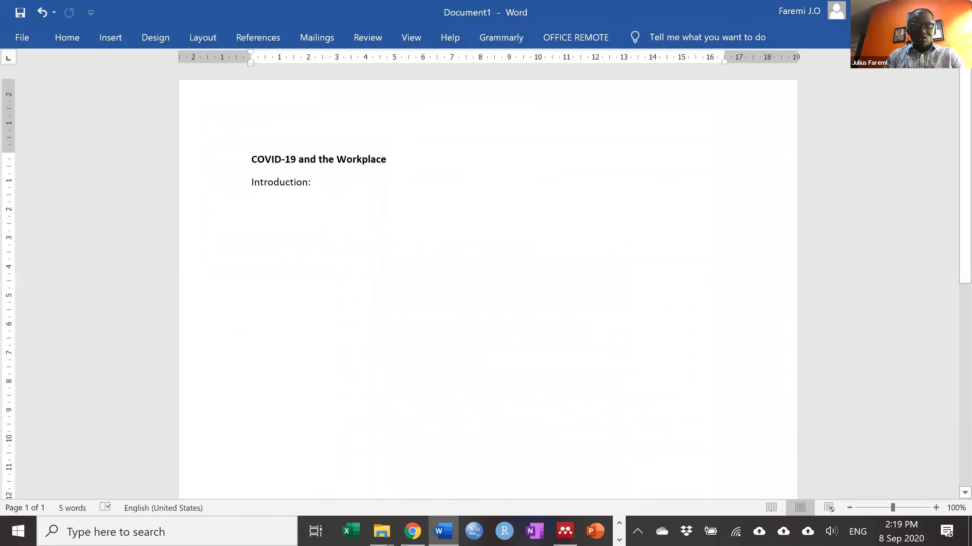
text(he novel COVID)
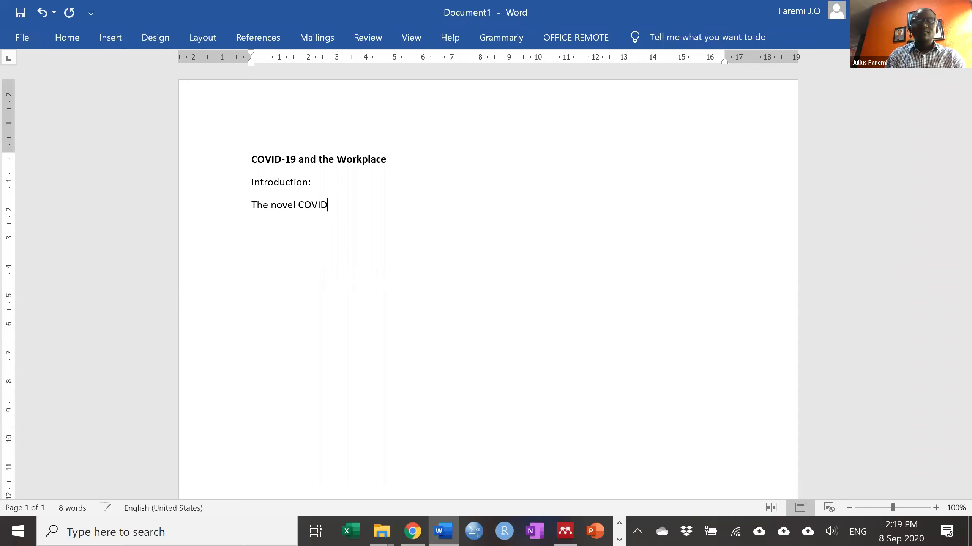
text(-19 starte)
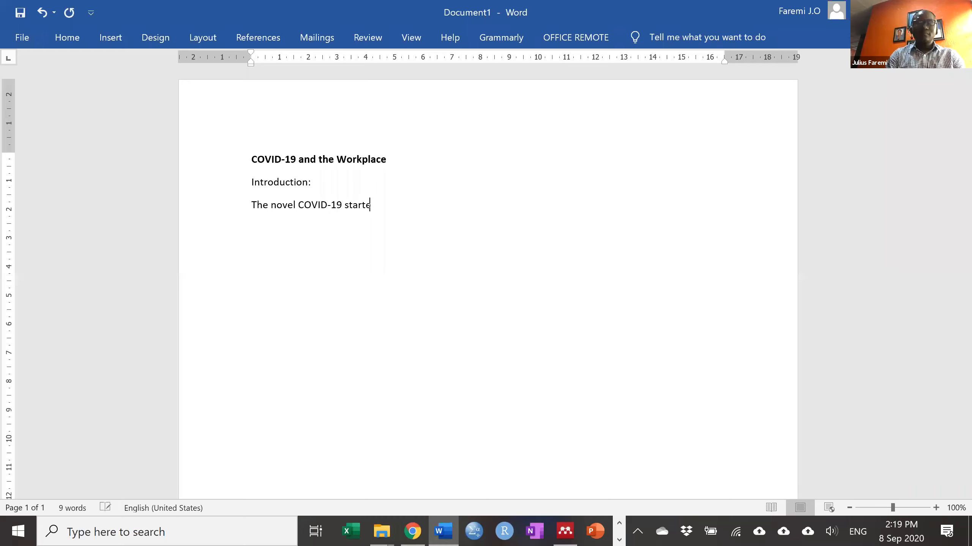
text(d in the)
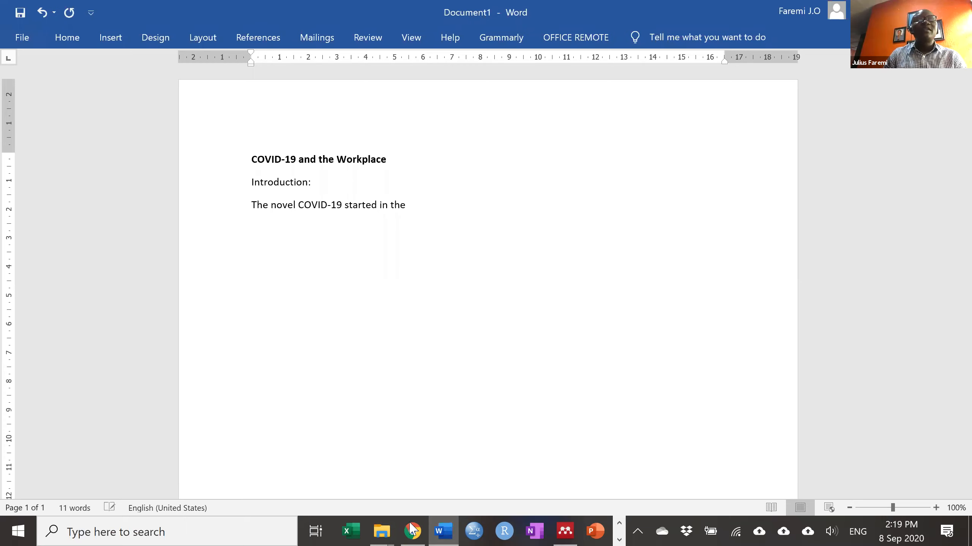
Step: Check the article's highlighted passage on the outbreak's location in Mendeley and continue the Word sentence with "Hubei Province of the PRC"
click(566, 531)
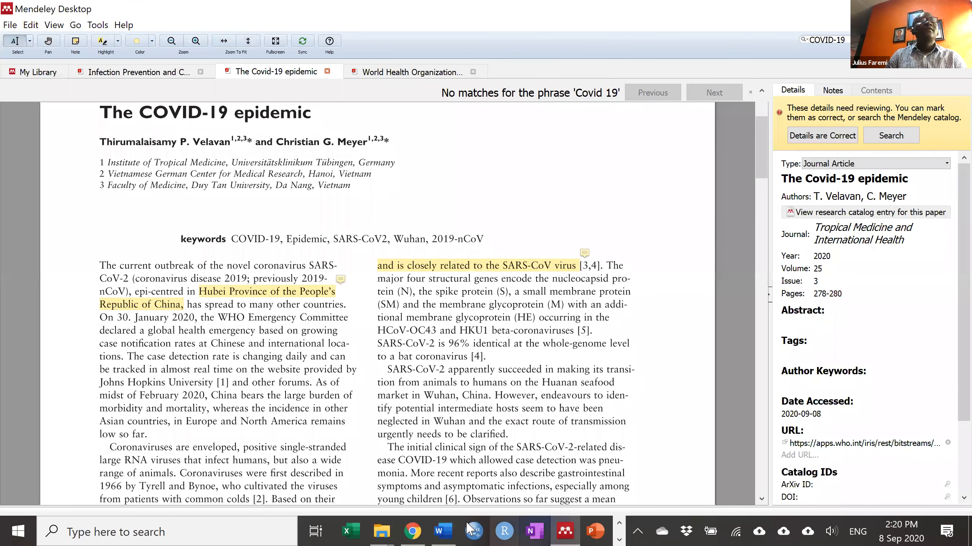
click(442, 530)
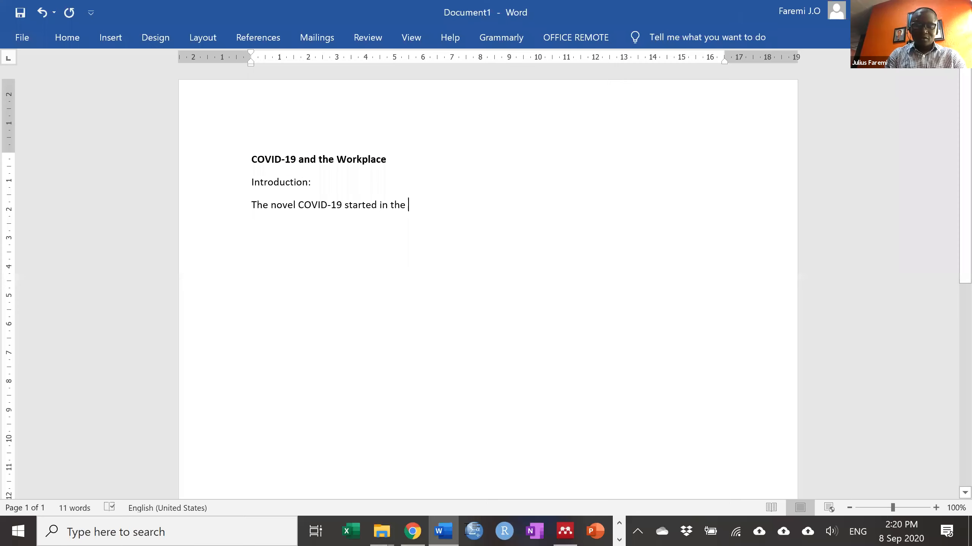
text(Hube)
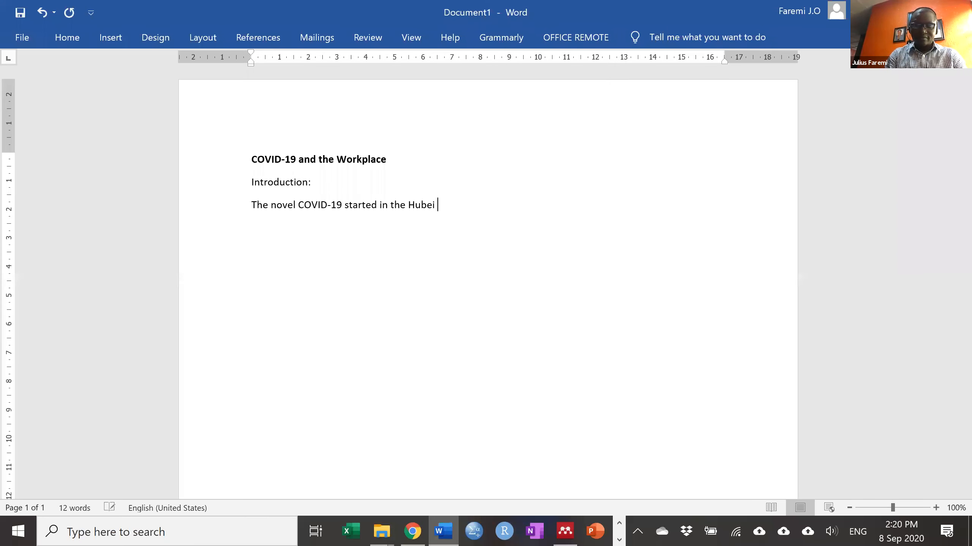
text(i Province of )
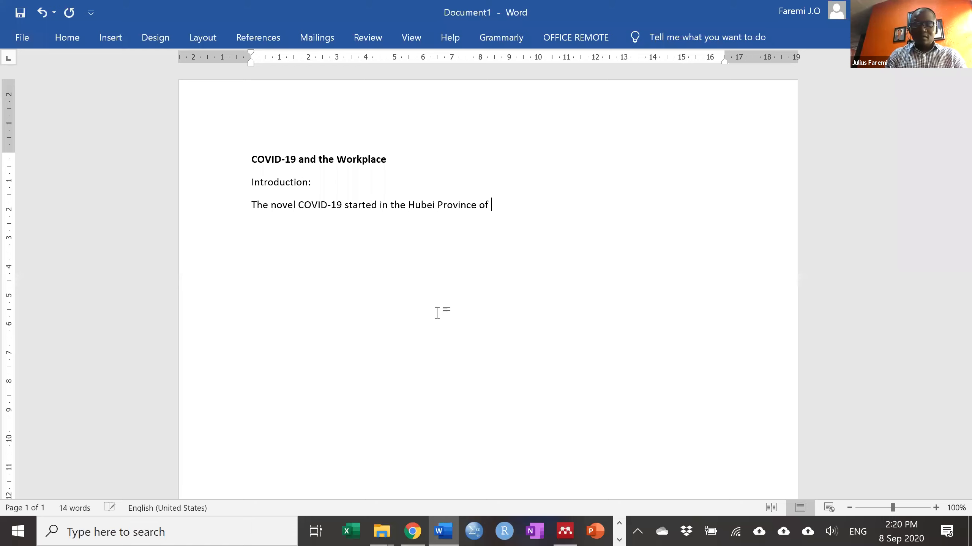
text(the PRC)
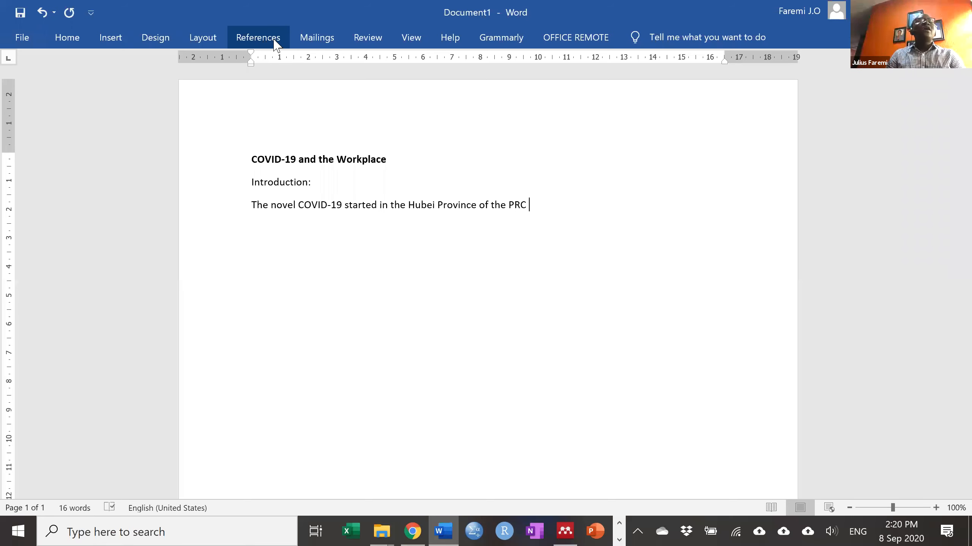
Step: Insert a Mendeley citation of "The Covid-19 epidemic" article after "PRC" in the Word introduction
click(258, 38)
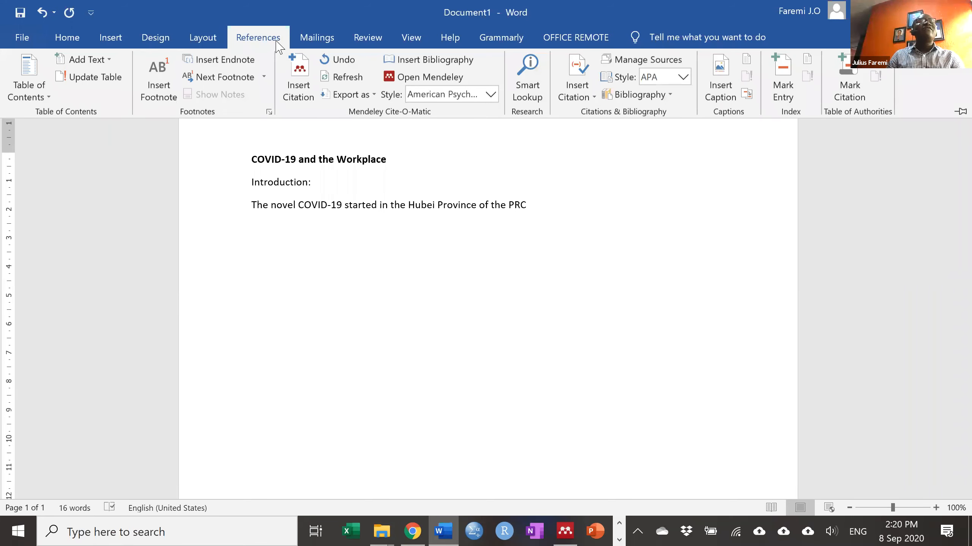
click(299, 77)
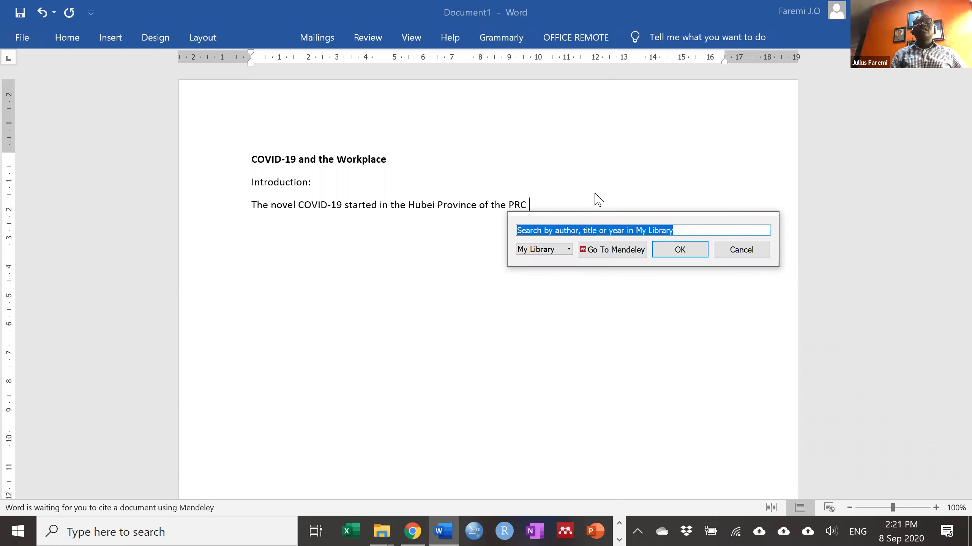
click(603, 251)
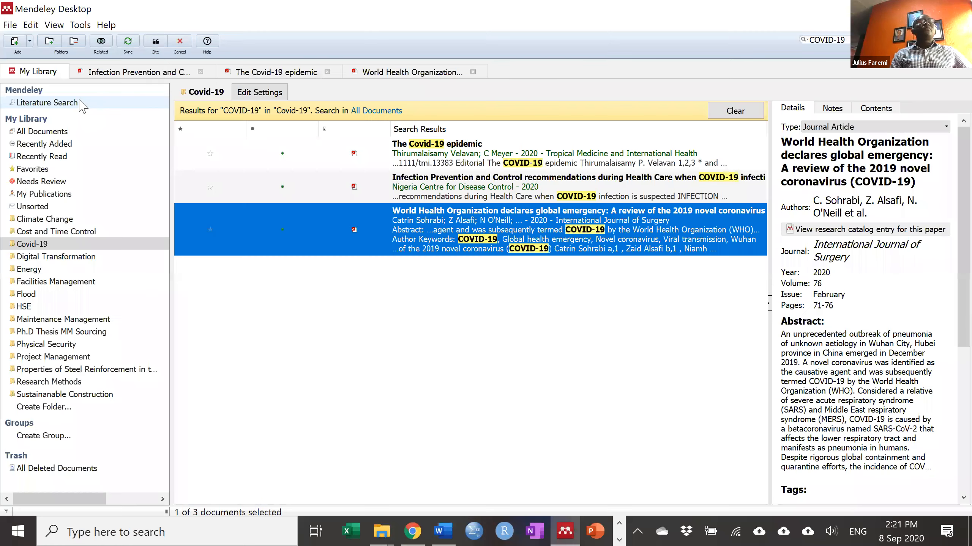
click(145, 77)
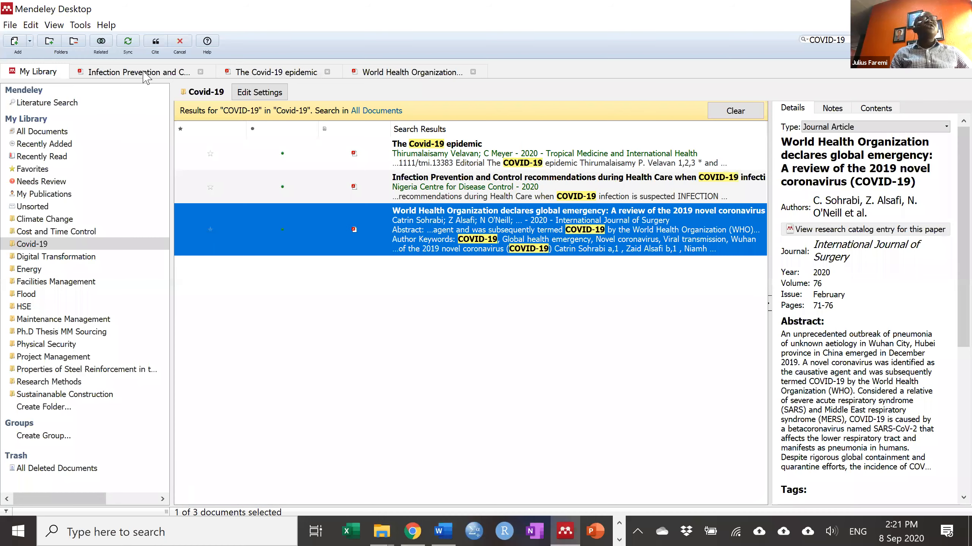
click(251, 73)
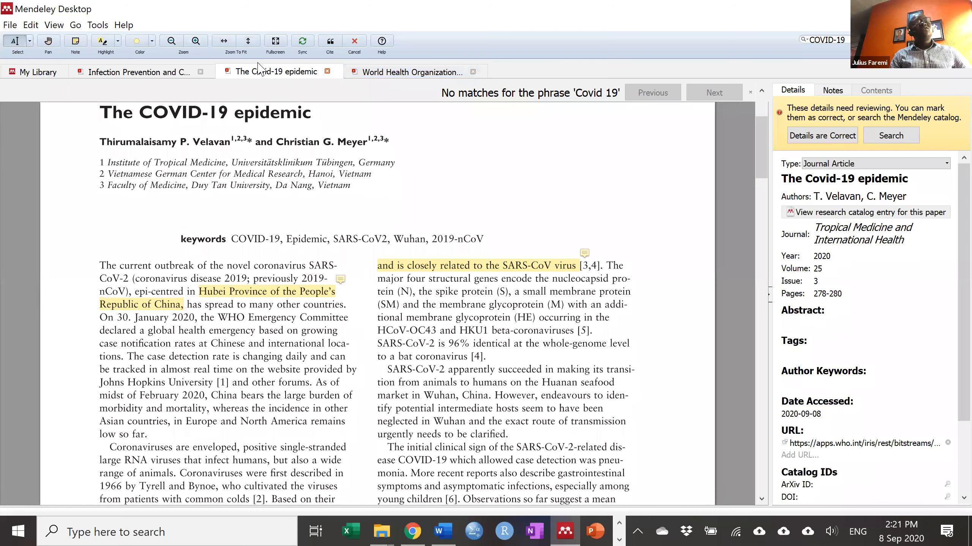
click(160, 73)
click(276, 72)
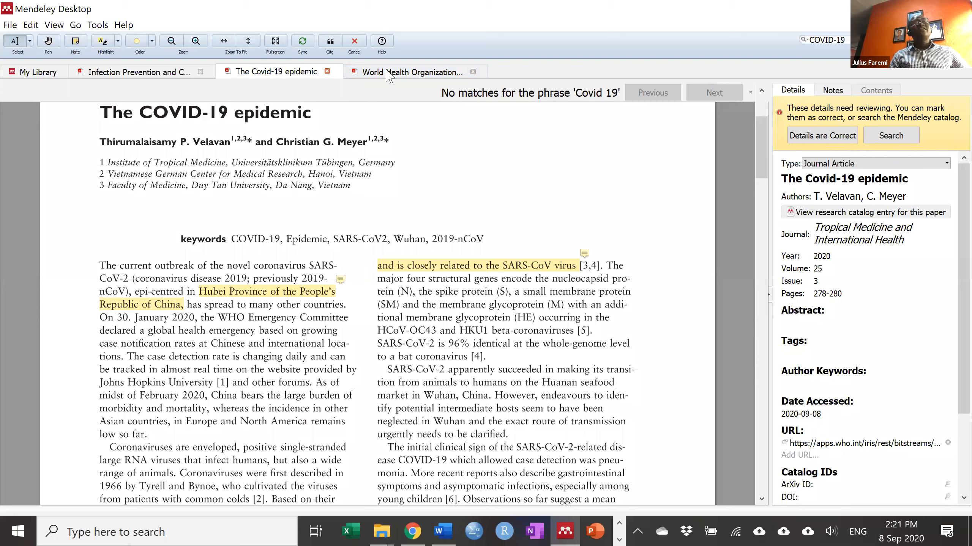
click(378, 77)
click(272, 75)
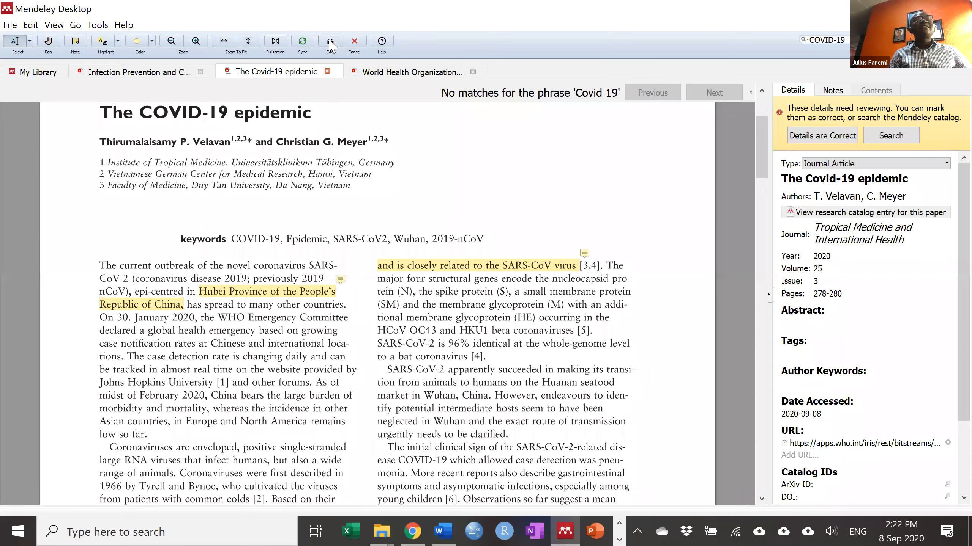
key(alt+Tab)
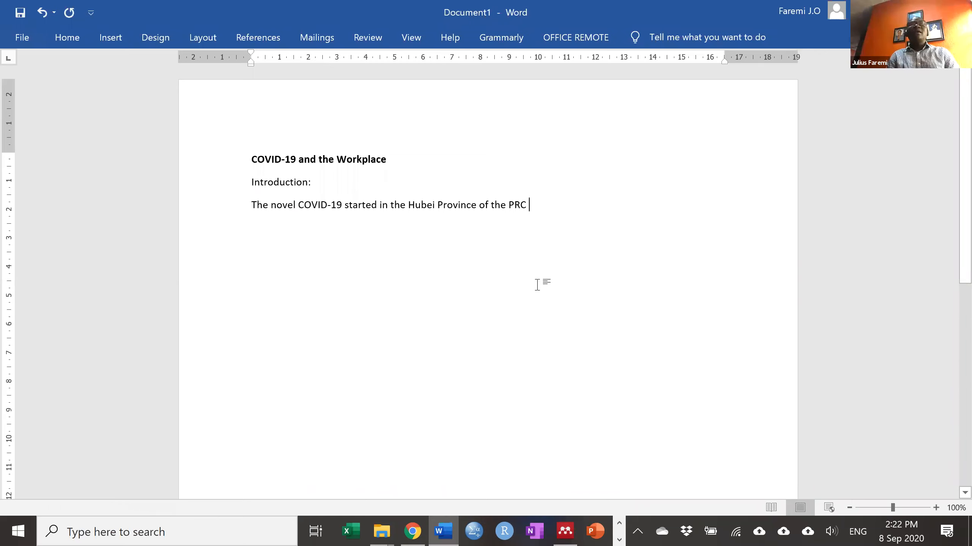
text((Velavan & Meyer, 2020))
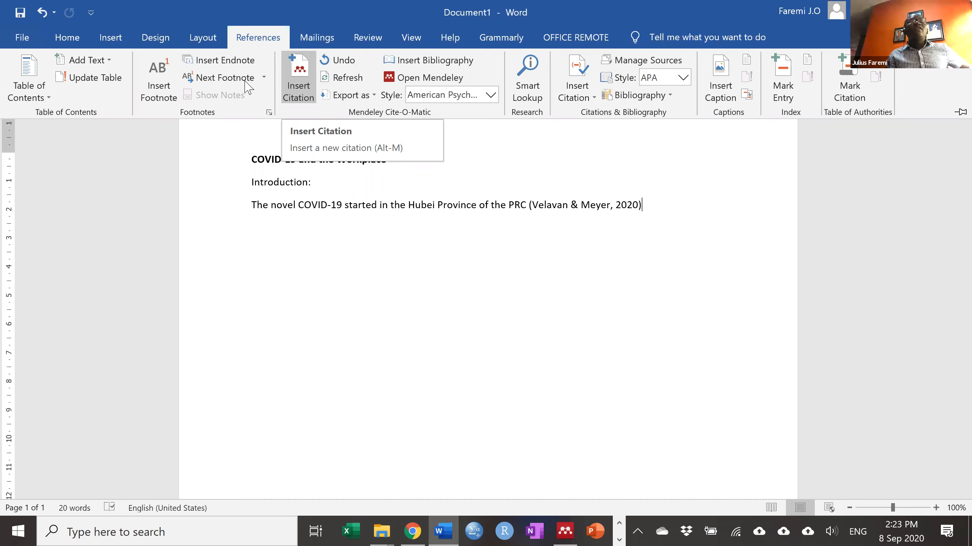
Step: Start another Mendeley citation request, cancel it, and end the first sentence in Word with a full stop
click(297, 78)
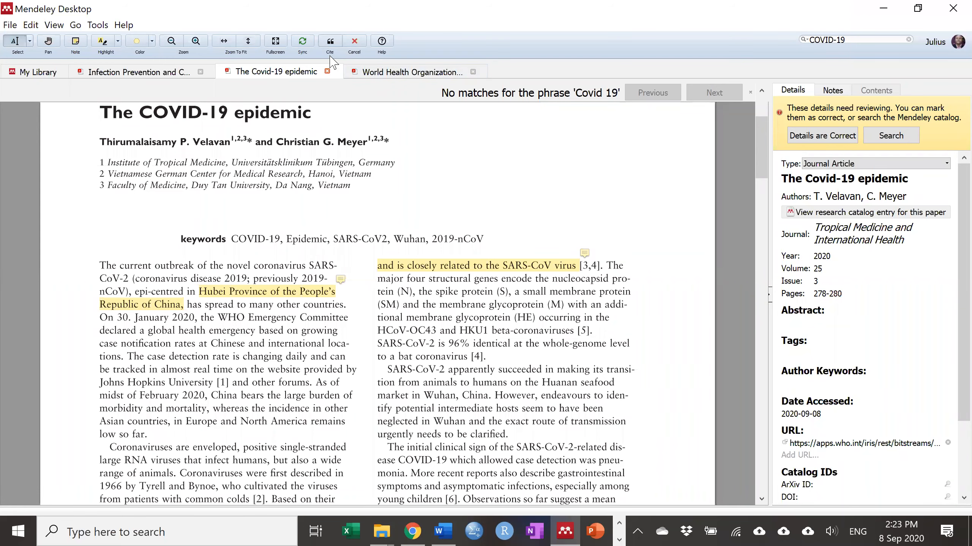
click(357, 42)
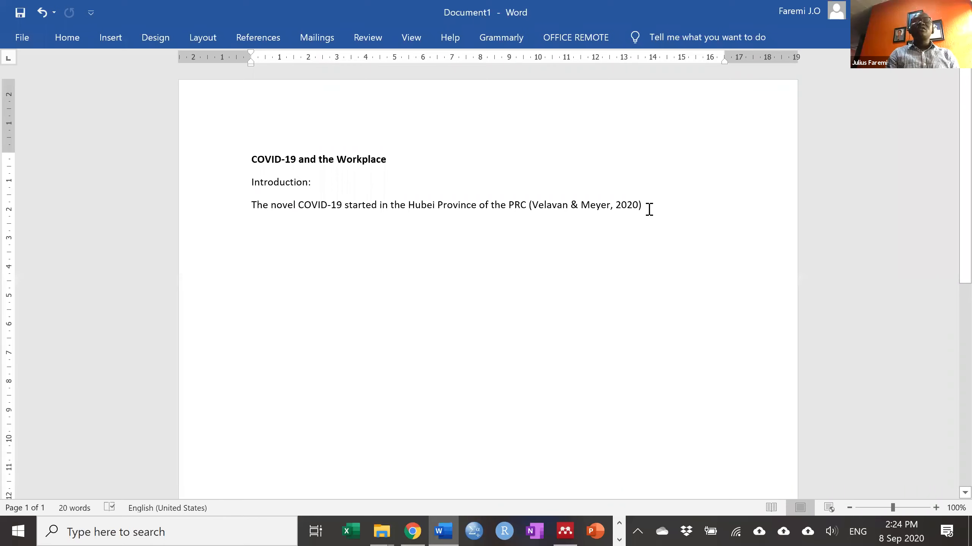
text(.)
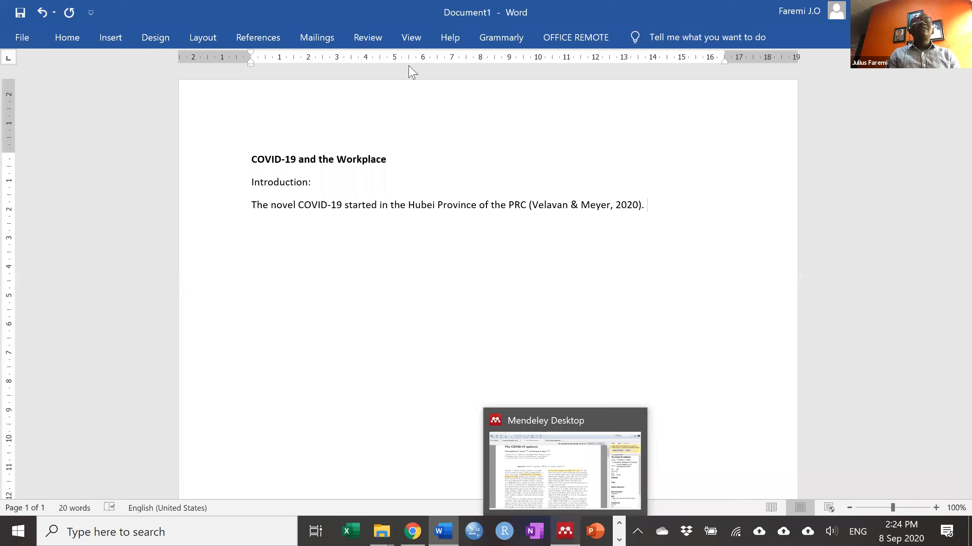
Step: Check the highlighted emergency declaration in the World Health Organization review in Mendeley, and start the next Word sentence with "According to"
key(alt+Tab)
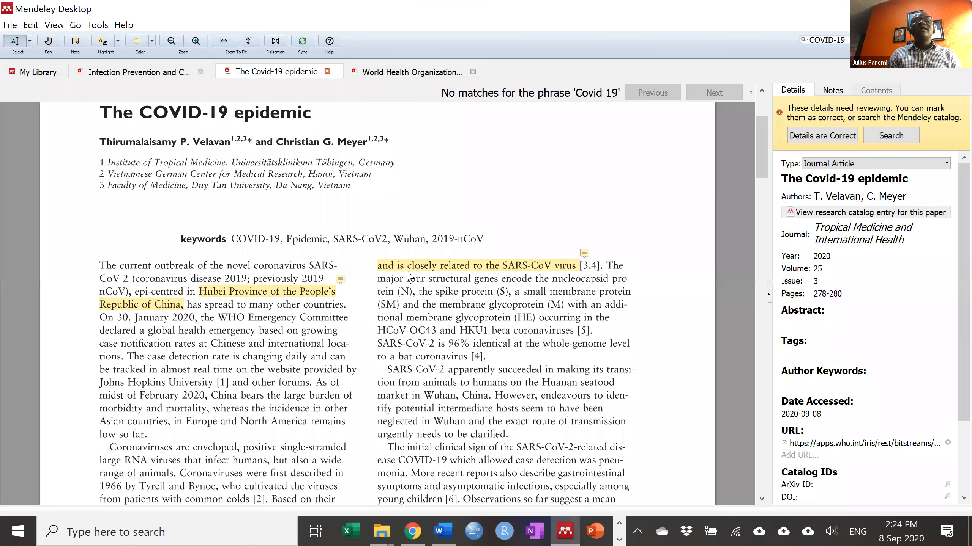
key(ctrl+Tab)
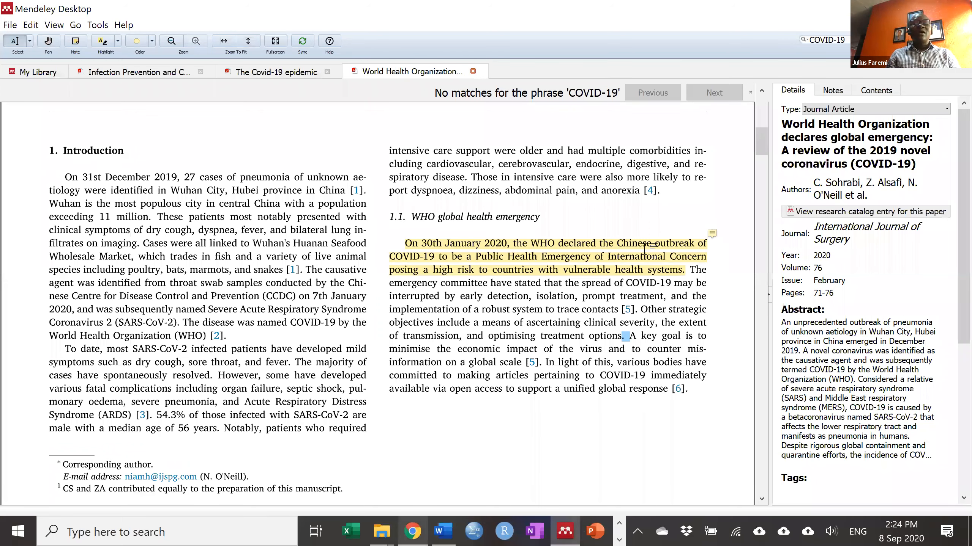
key(alt+Tab)
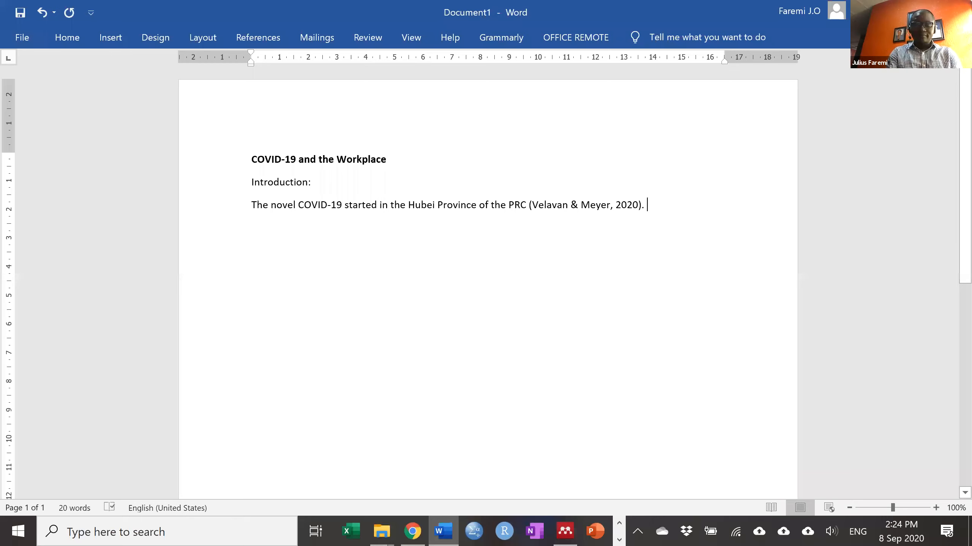
text(According to)
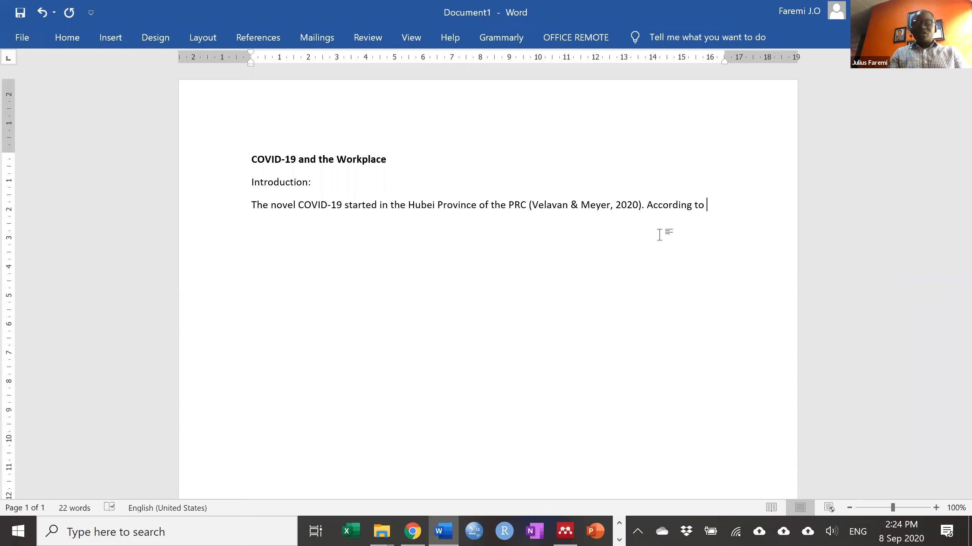
Step: Continue the sentence with ", COVID-19", leaving a gap before the comma for the citation
text(, the)
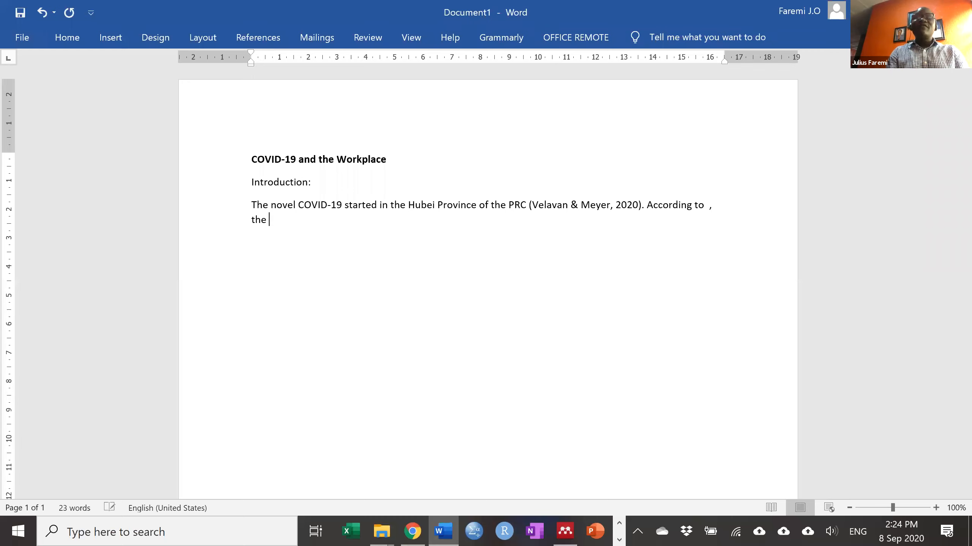
key(BackSpace)
key(BackSpace)
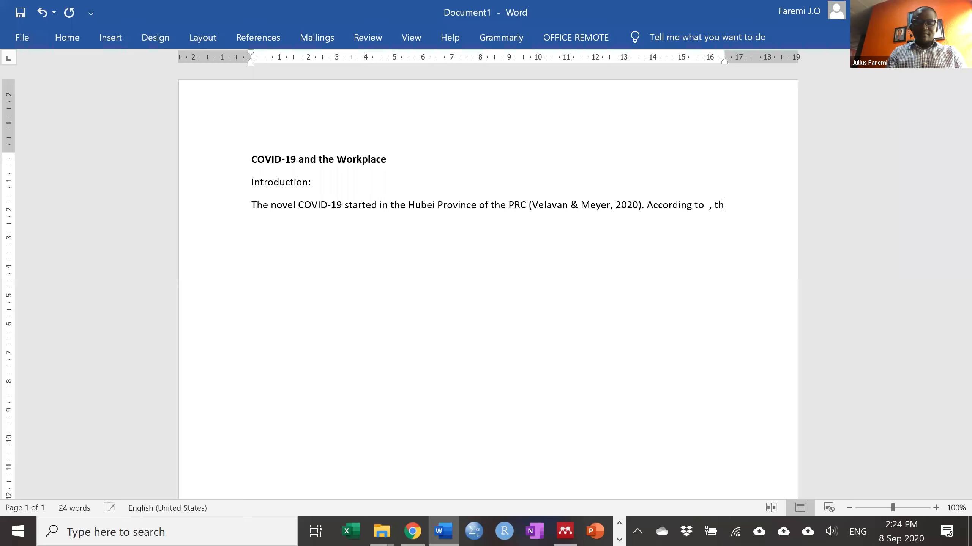
key(BackSpace)
key(BackSpace)
text(COVID-)
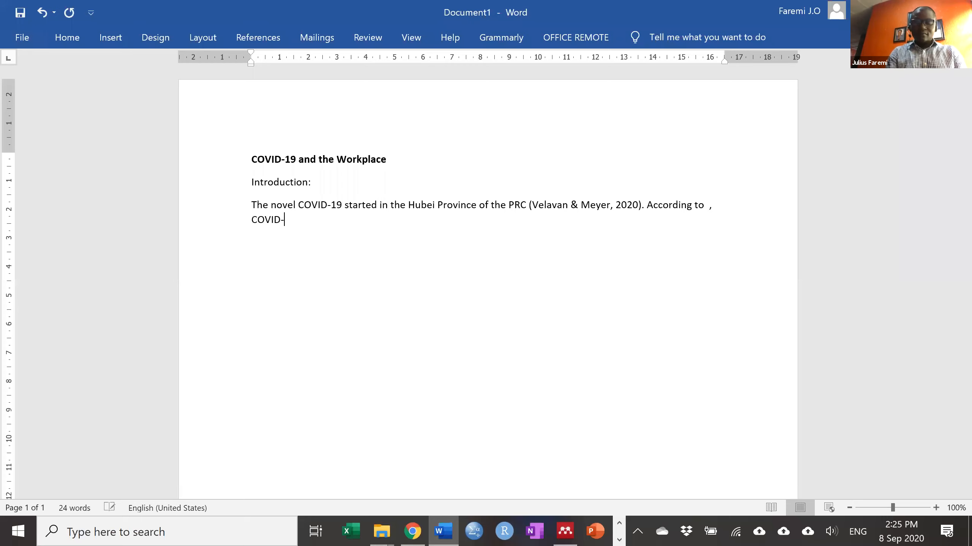
text(19nwas)
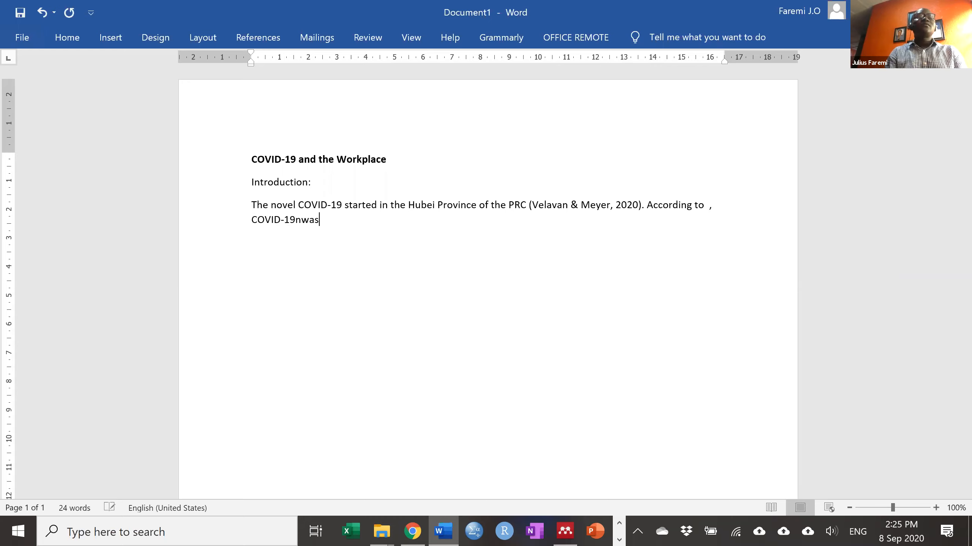
key(BackSpace)
key(BackSpace)
key(BackSpace)
key(BackSpace)
Step: Complete the sentence with "was declared an emergency on the 30th of January 2020."
text(was dec)
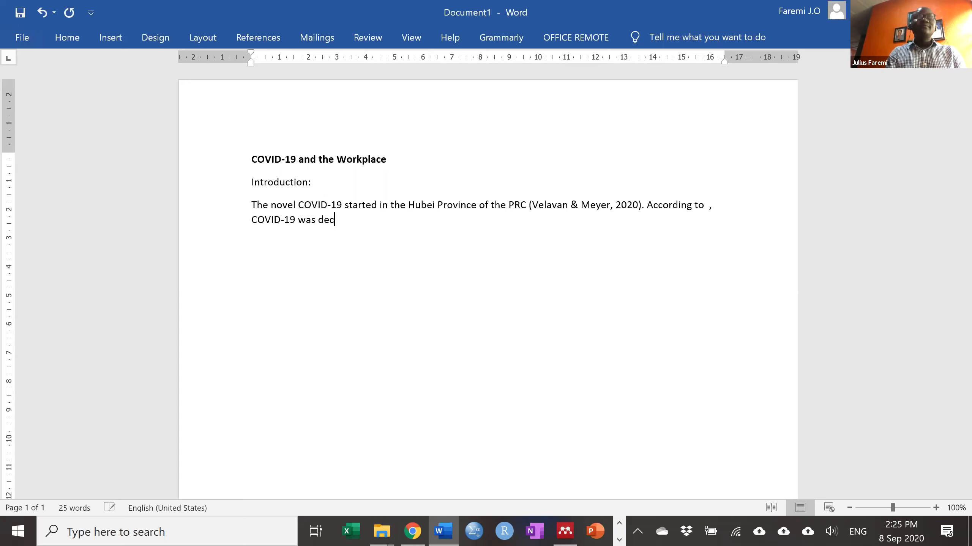
text(lared an eme)
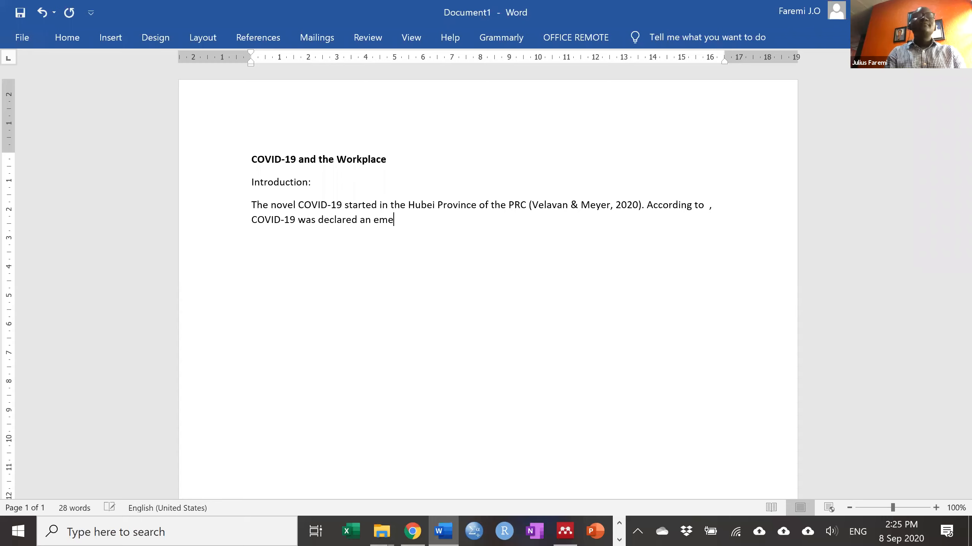
text(rgency on the)
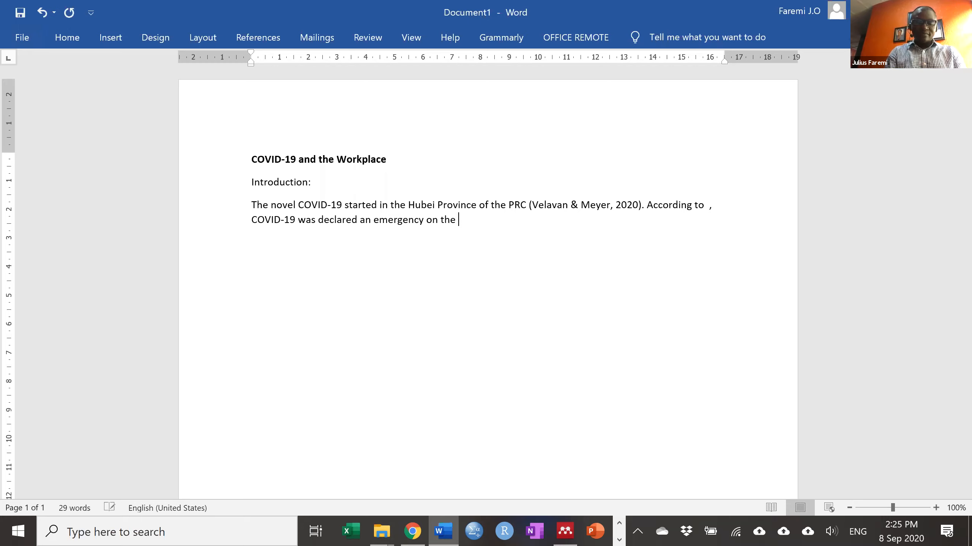
text(30th of Janu)
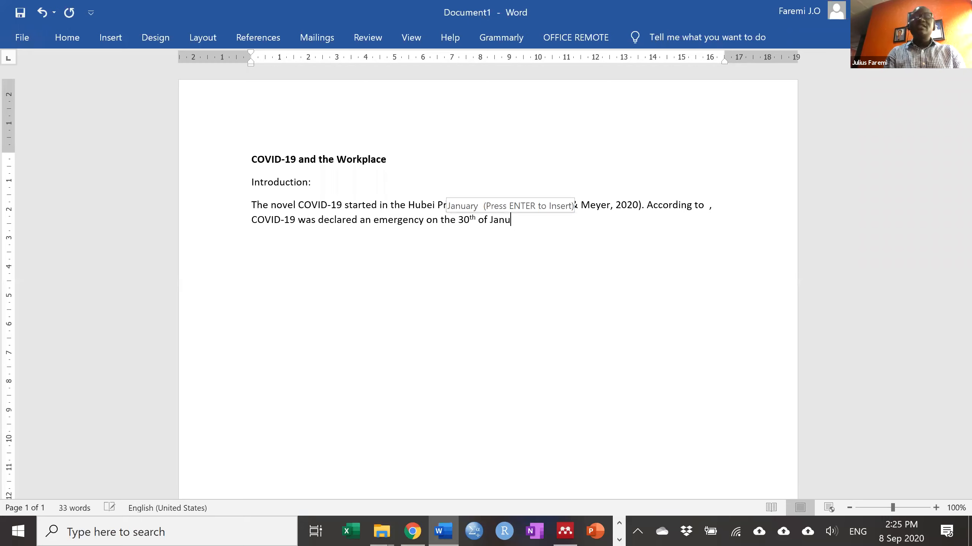
text(ary )
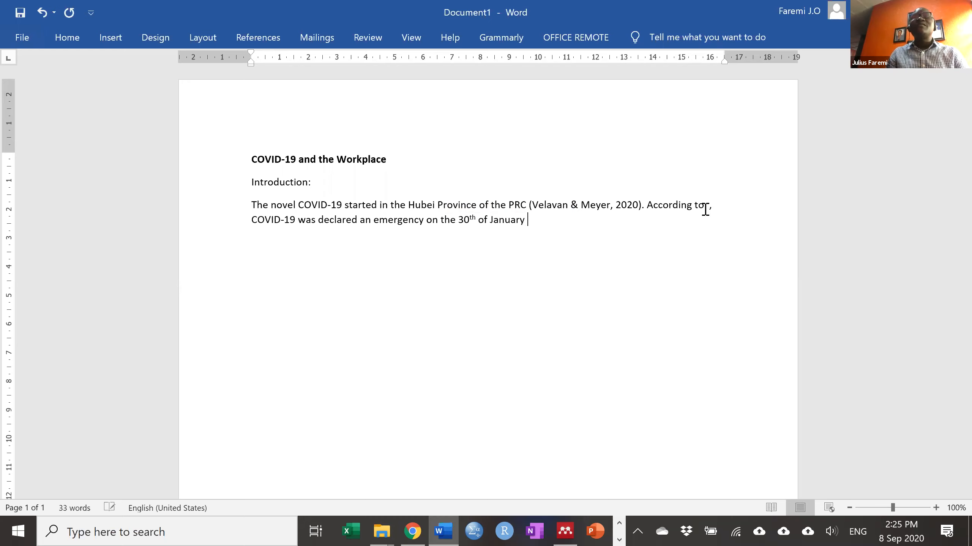
text(2020.)
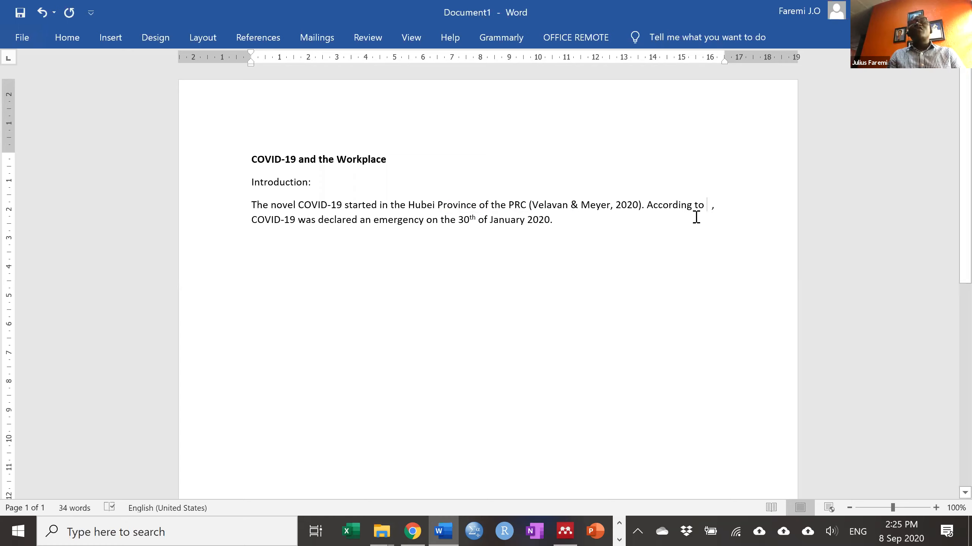
Step: Insert a Mendeley citation of the World Health Organization global emergency review in the gap after "According to" in Word
click(706, 210)
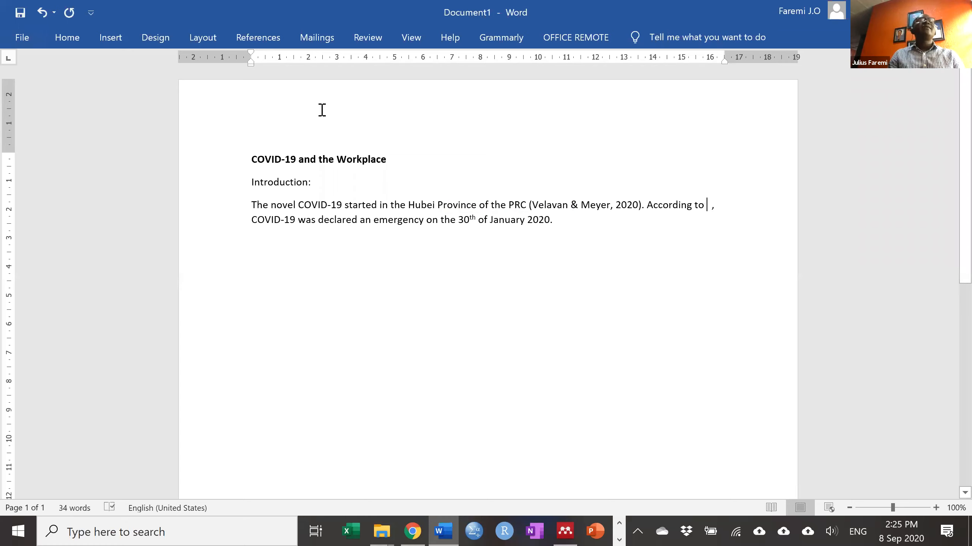
click(256, 42)
click(299, 93)
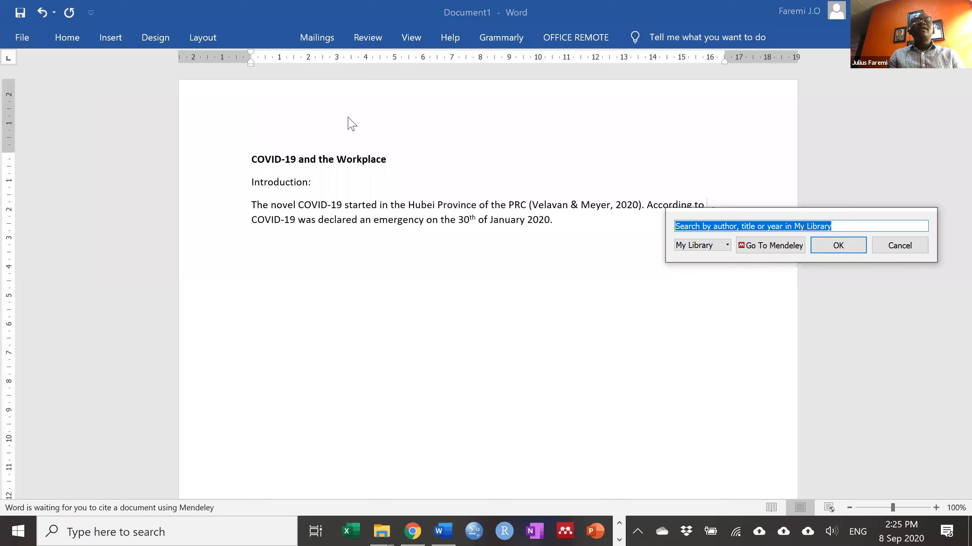
key(alt+Tab)
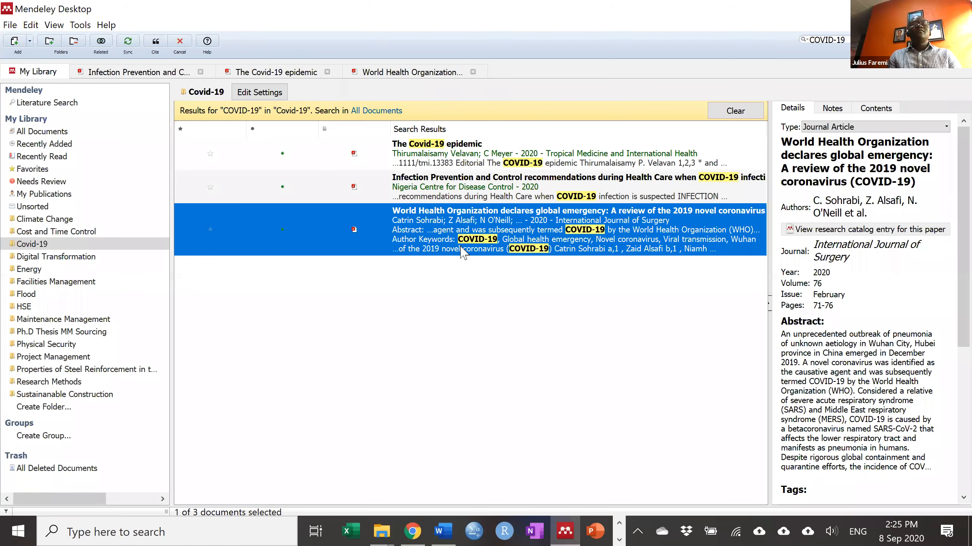
double_click(463, 249)
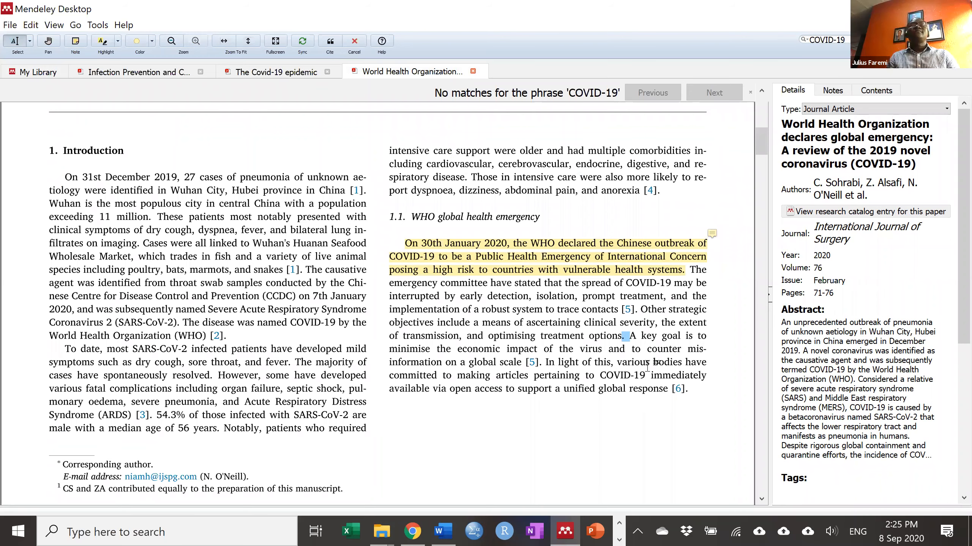
key(alt+Tab)
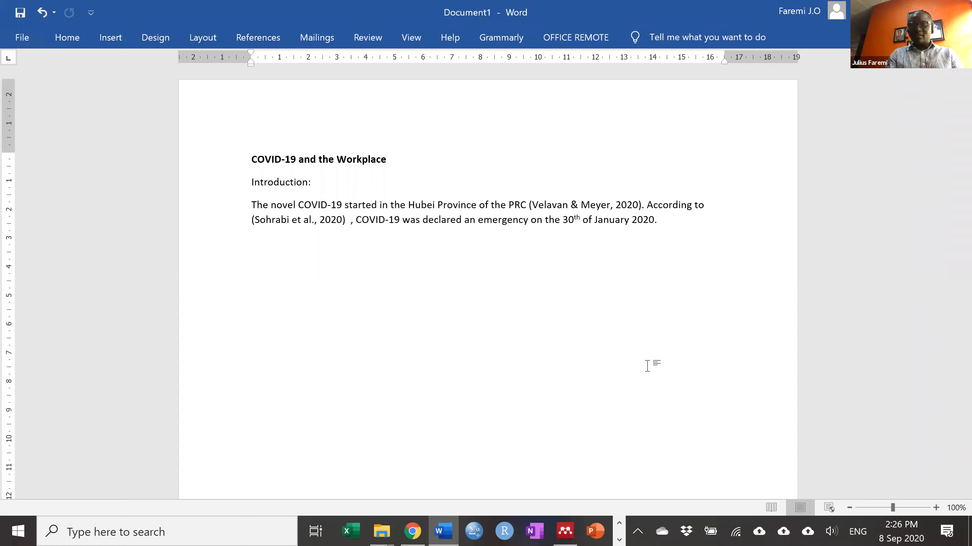
Step: Remove the extra spaces before the comma and reformat the citation after "According to" so only the year 2020 stands in parentheses
key(Delete)
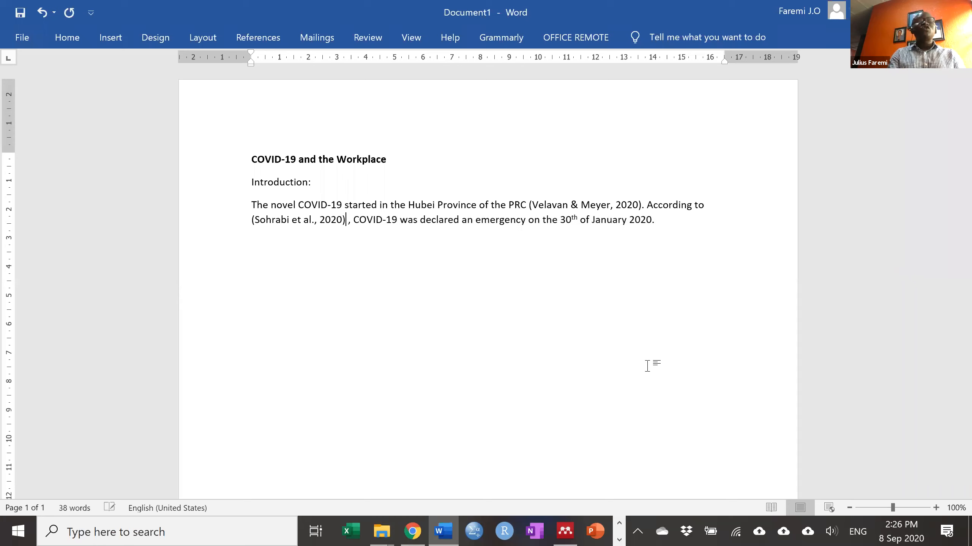
key(Delete)
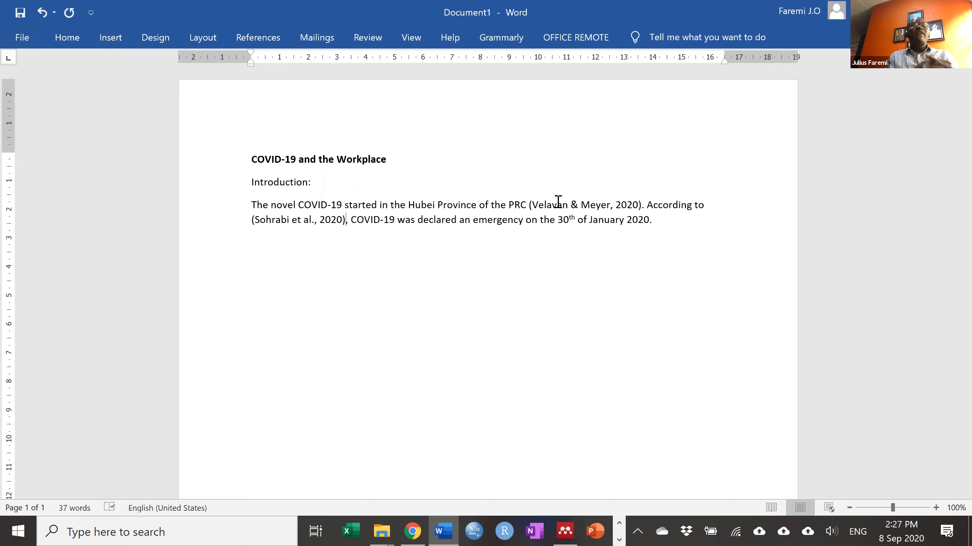
click(255, 221)
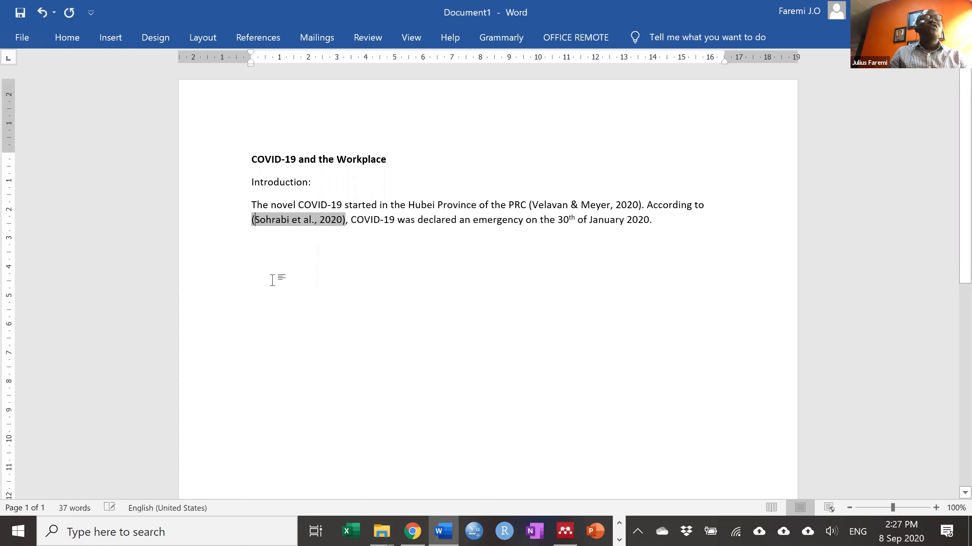
key(BackSpace)
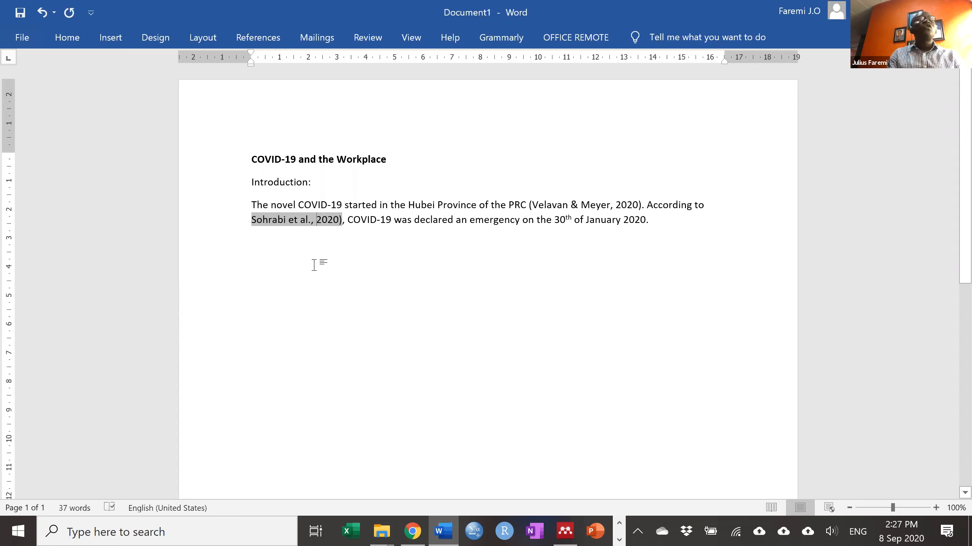
text(()
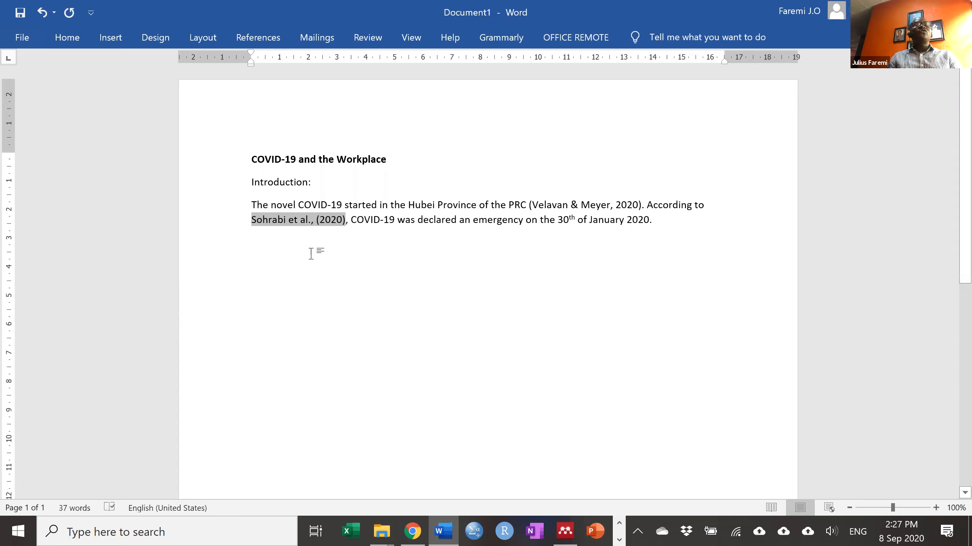
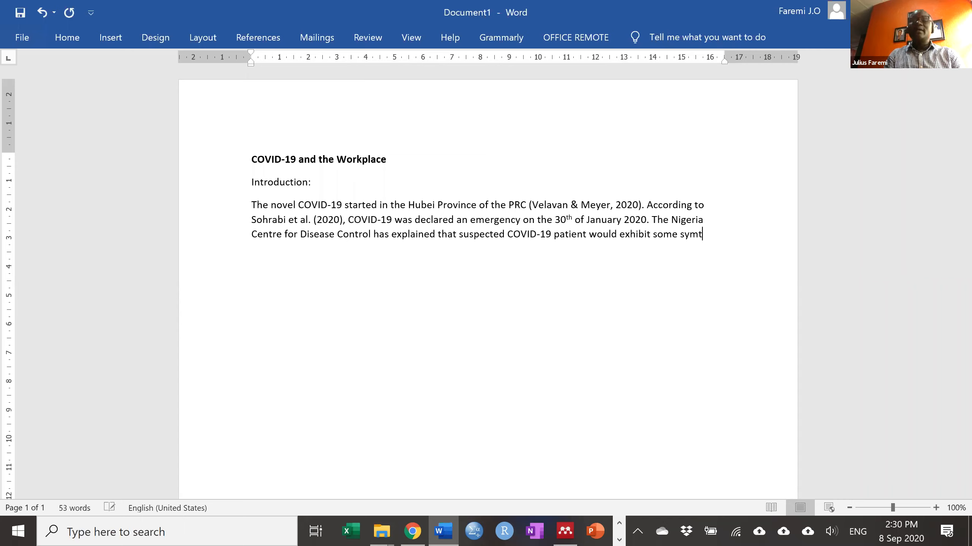
Step: Continue the Nigeria Centre for Disease Control sentence with "symptoms such as"
text(oms)
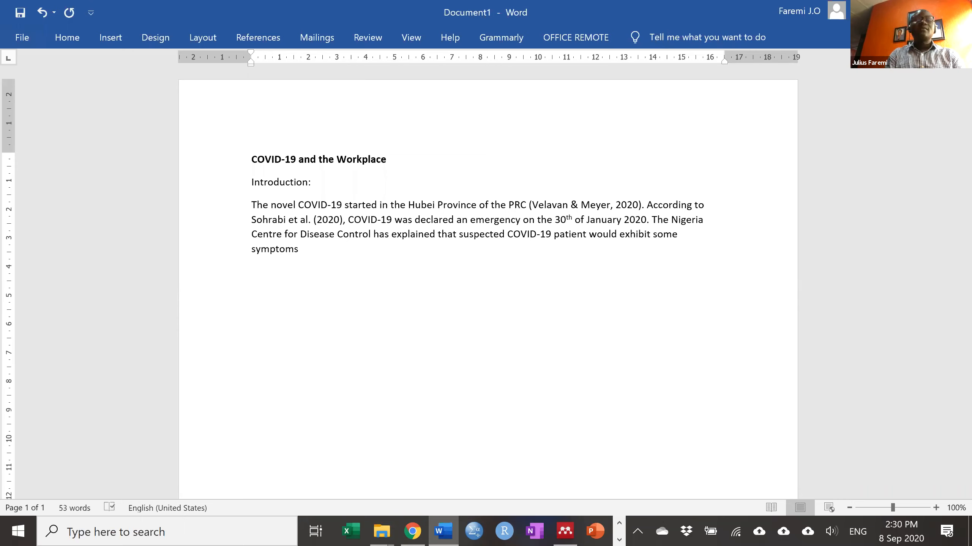
text( sus)
text(=ch a)
key(BackSpace)
key(BackSpace)
key(BackSpace)
key(BackSpace)
key(BackSpace)
text(such as)
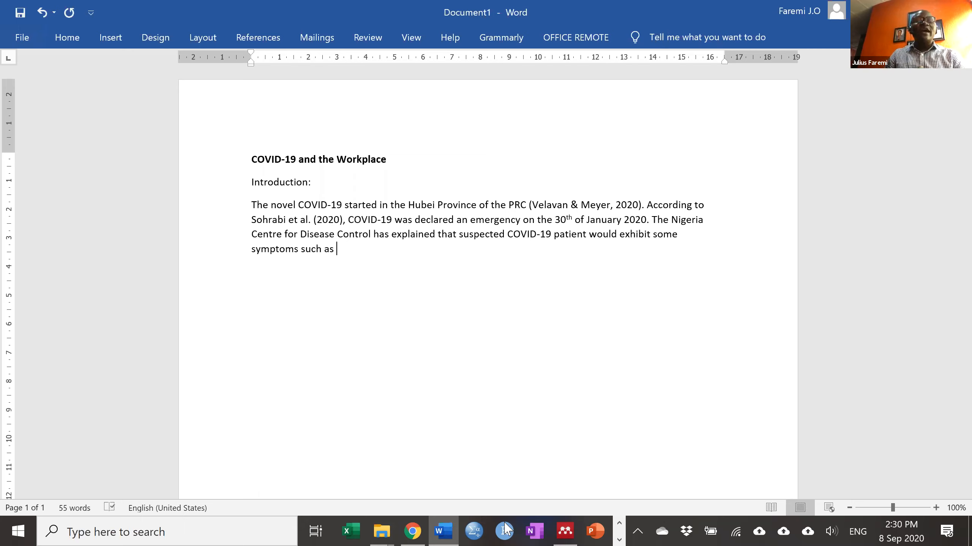
Step: Switch to Mendeley and review the highlighted Suspected Case symptoms in the Nigeria Centre for Disease Control infection prevention report
click(565, 530)
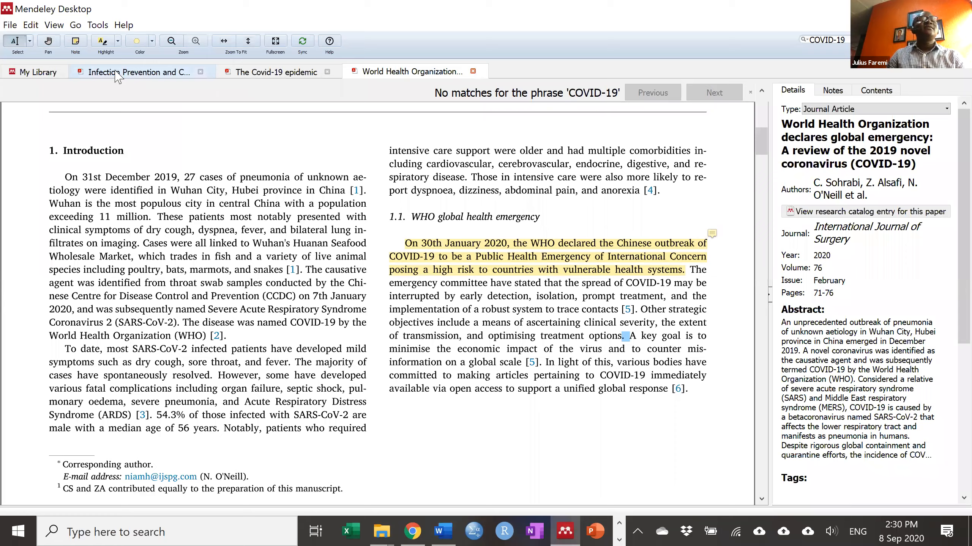
click(270, 73)
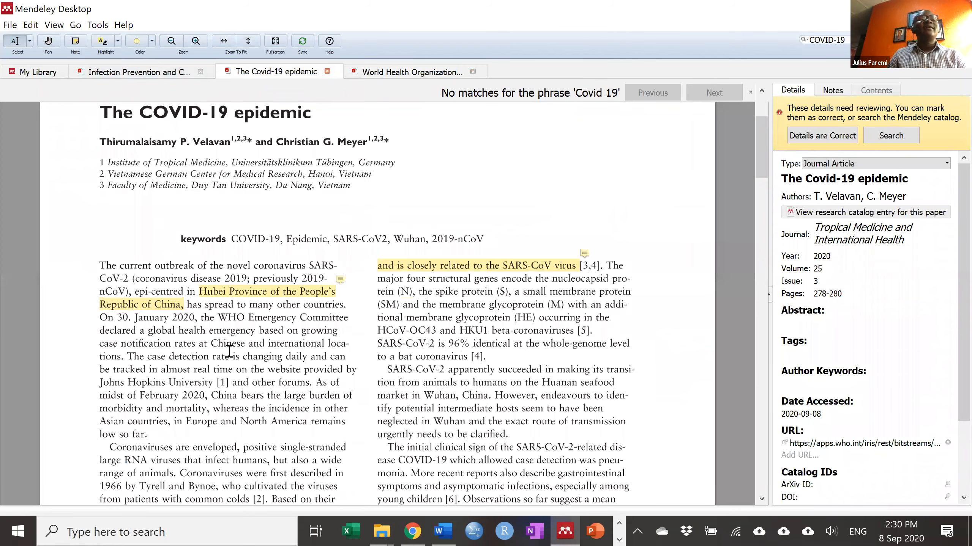
key(ctrl+shift+Tab)
scroll(193, 348, down, 5)
scroll(185, 317, up, 4)
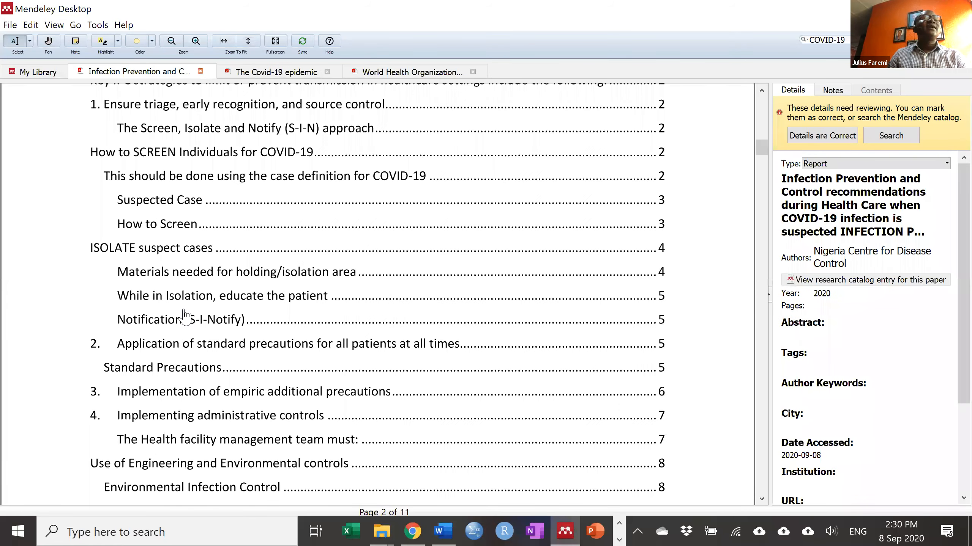
scroll(184, 317, up, 5)
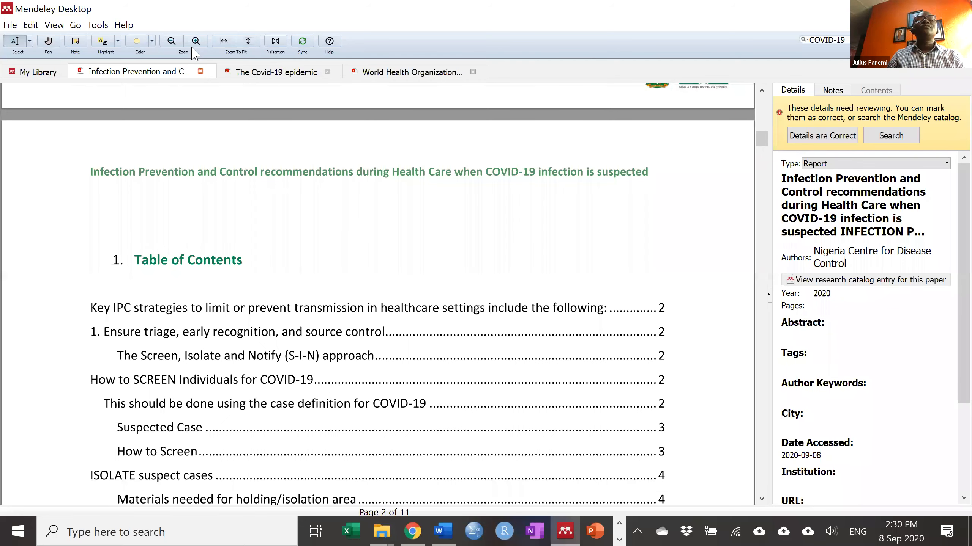
scroll(145, 79, up, 1)
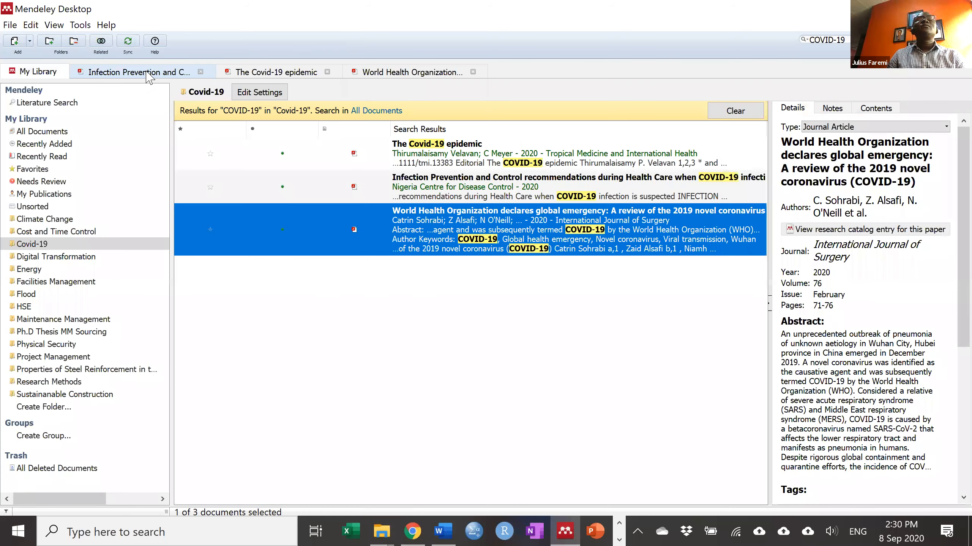
click(146, 73)
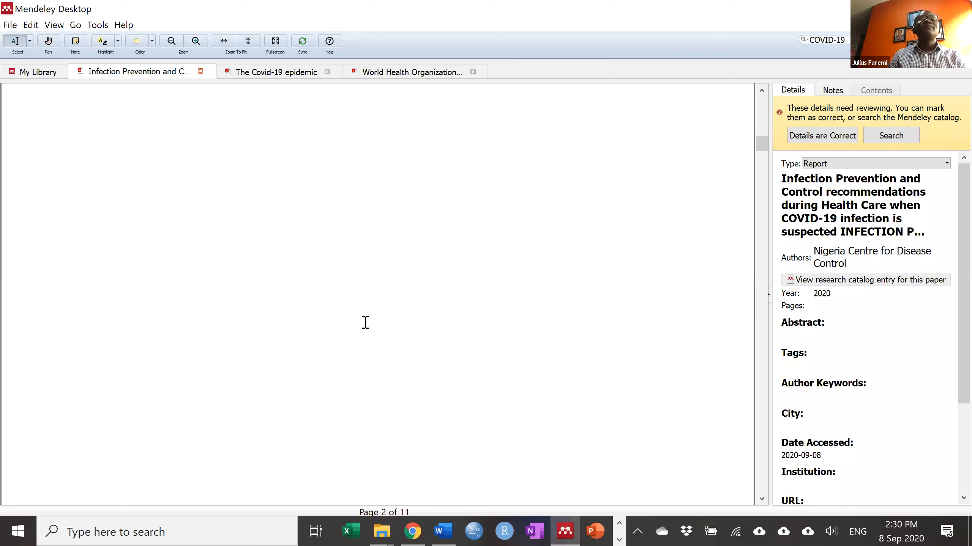
scroll(366, 322, down, 5)
scroll(368, 322, down, 5)
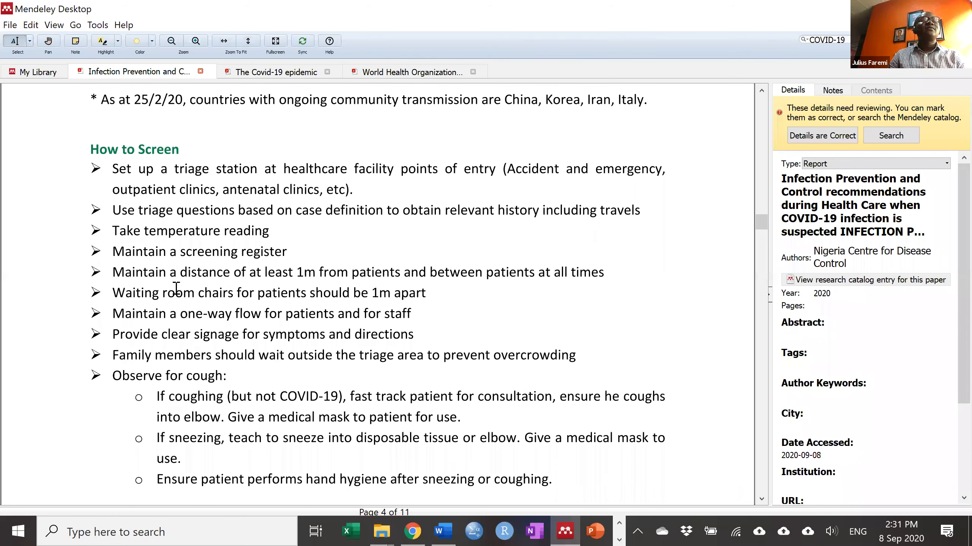
scroll(147, 280, up, 5)
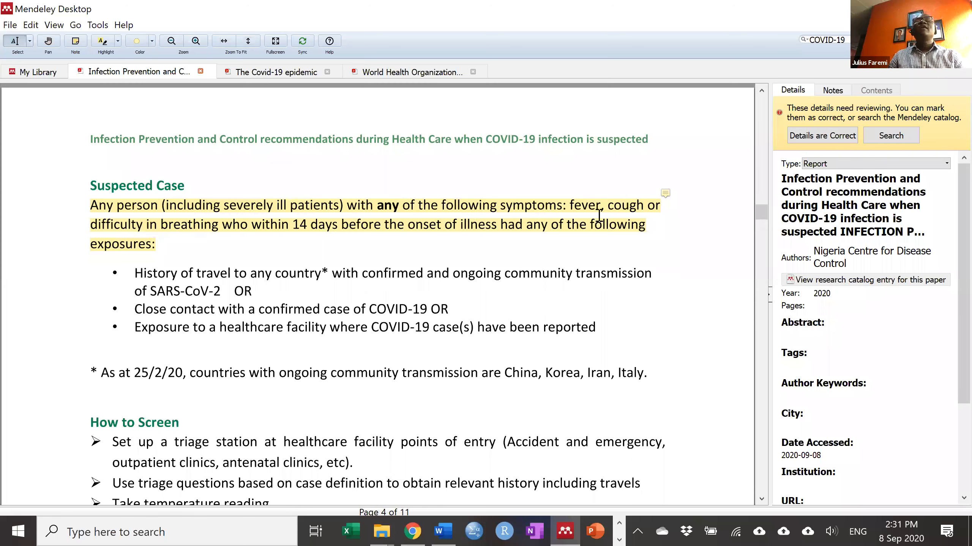
Step: Back in Word, continue the symptoms sentence with "cough, fever and difficulty in breathing"
click(451, 529)
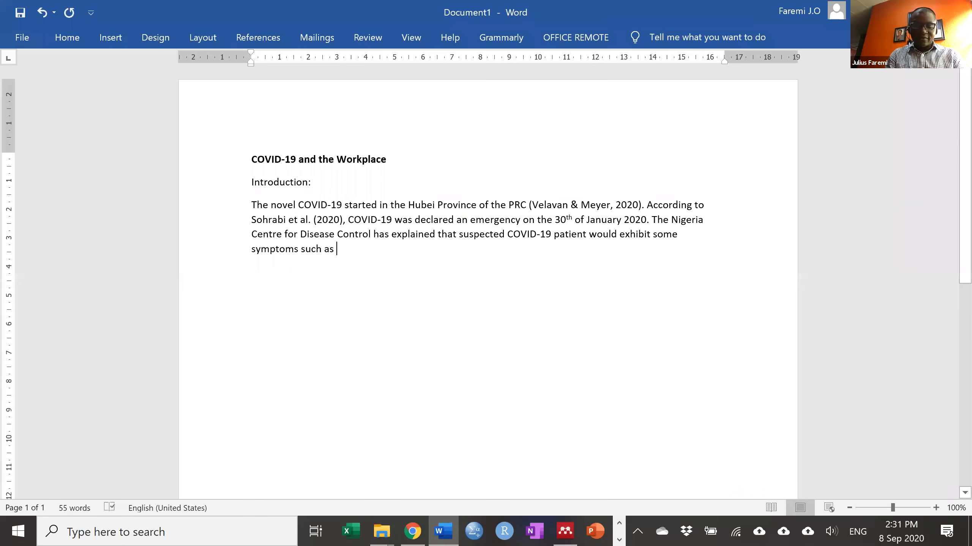
text(cough, fever an)
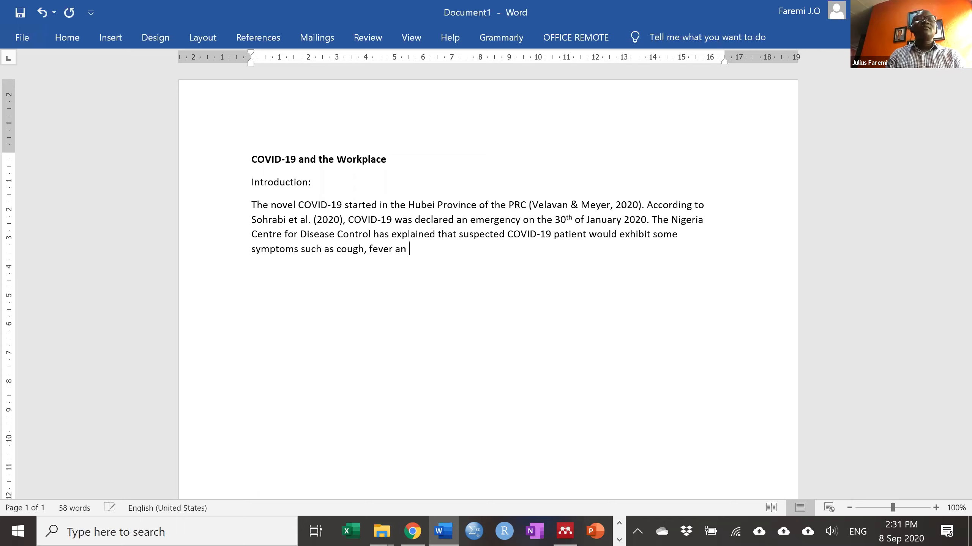
key(BackSpace)
text(d dif)
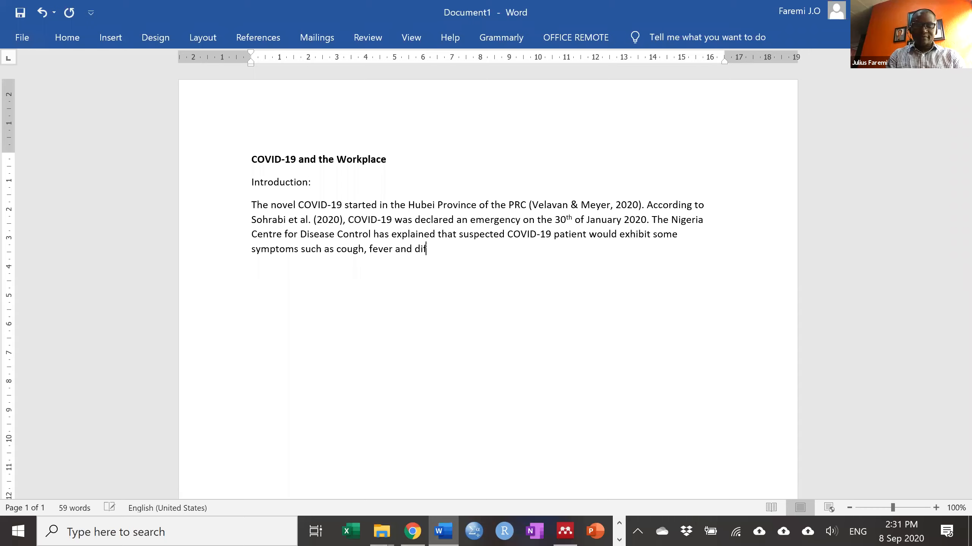
text(ficu)
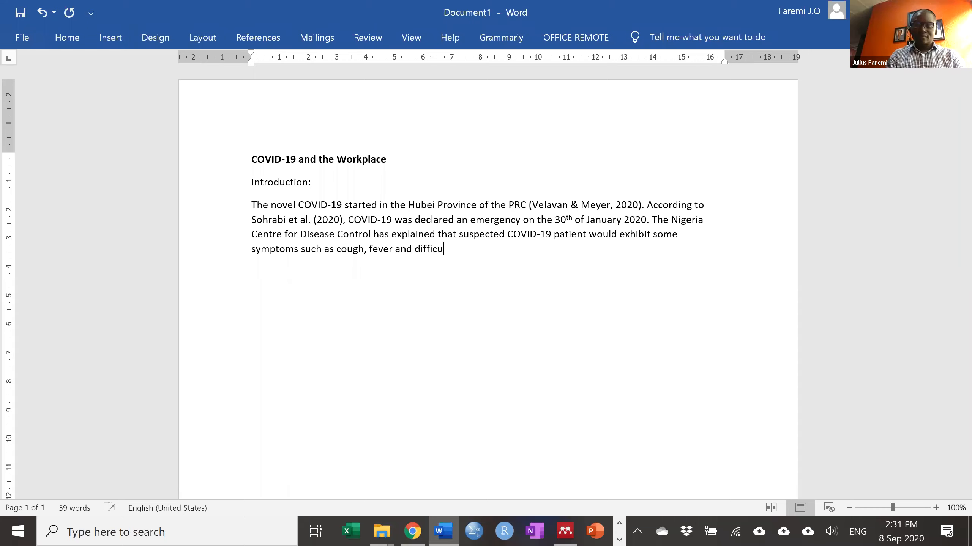
text(lty in breathing)
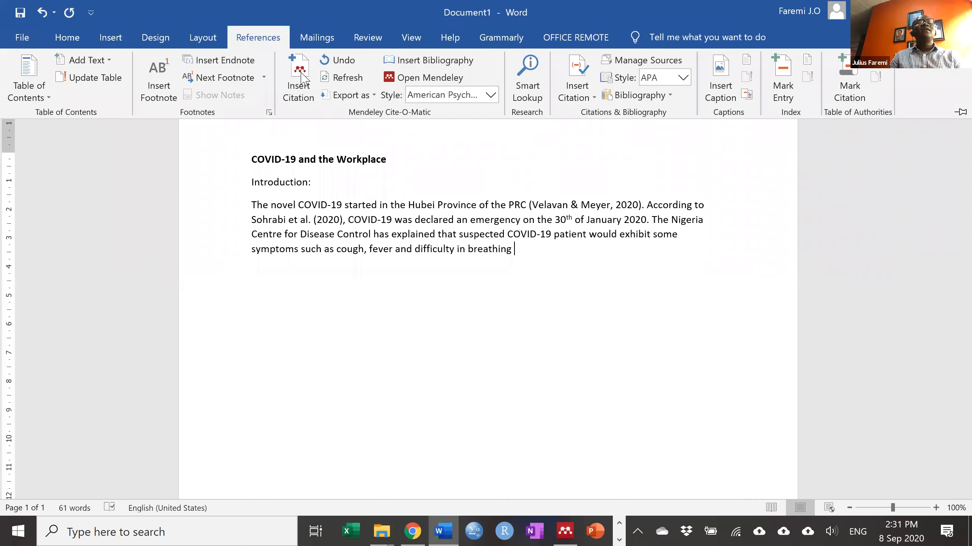
Step: Insert a Mendeley citation of the Nigeria Centre for Disease Control report after "difficulty in breathing" and end the sentence with a period
click(306, 81)
click(577, 285)
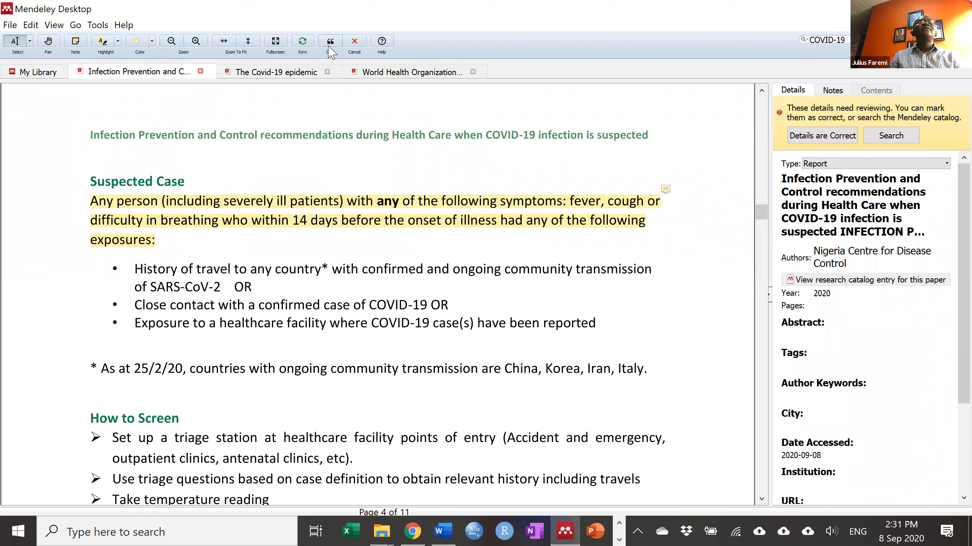
key(alt+Tab)
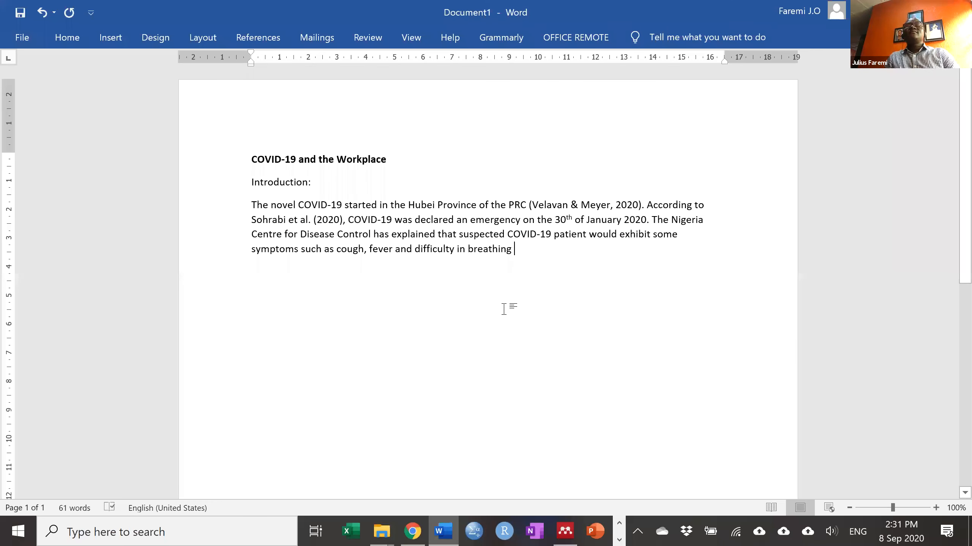
text(.)
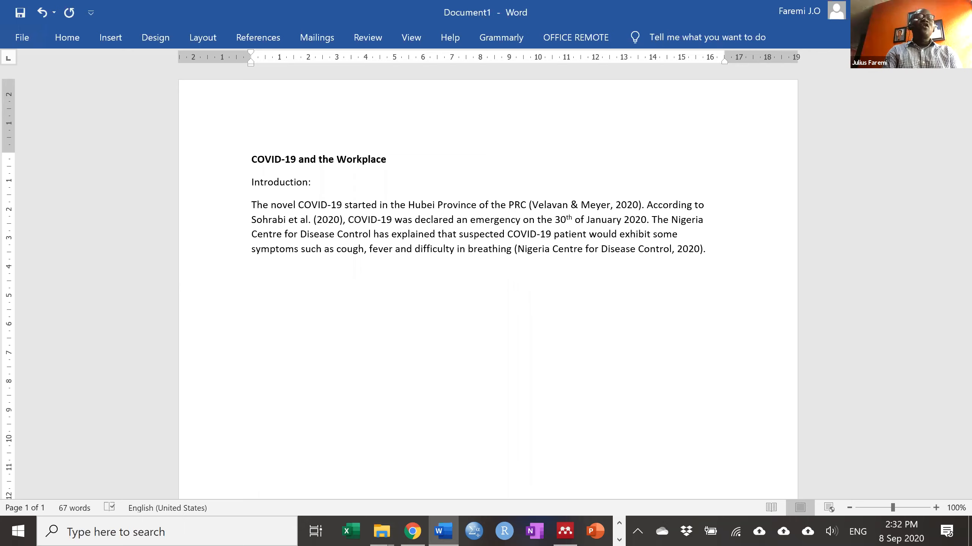
Step: Add a "References:" heading below the introduction and insert the Mendeley bibliography under it
text(References:)
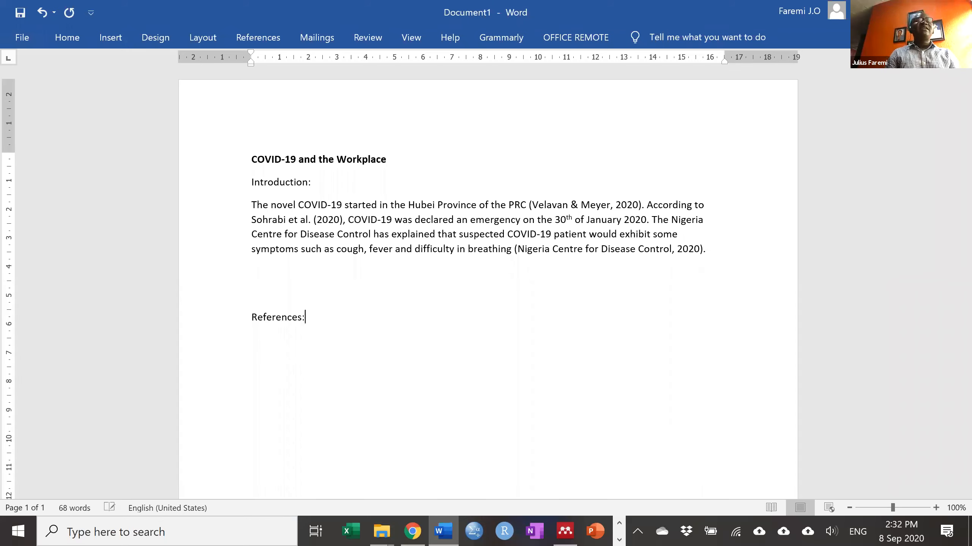
key(Return)
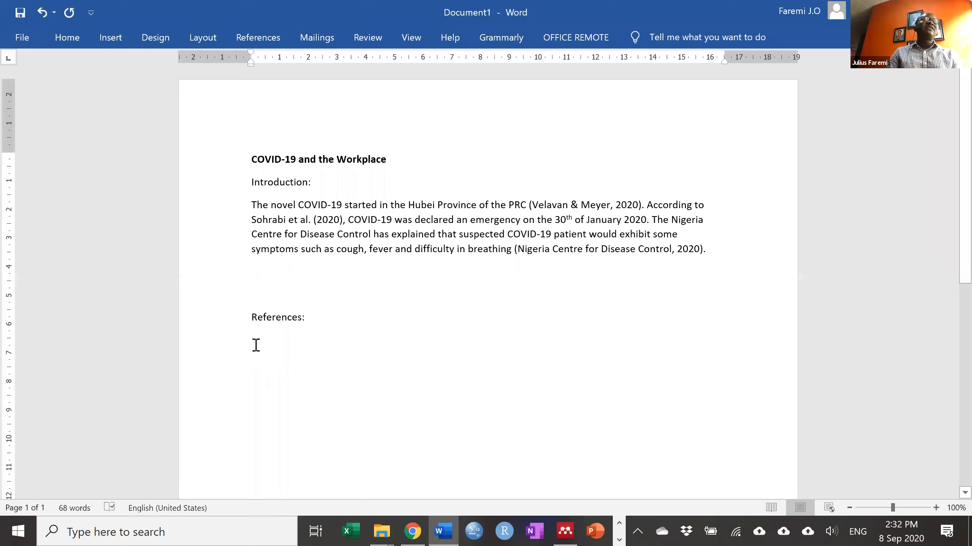
click(245, 39)
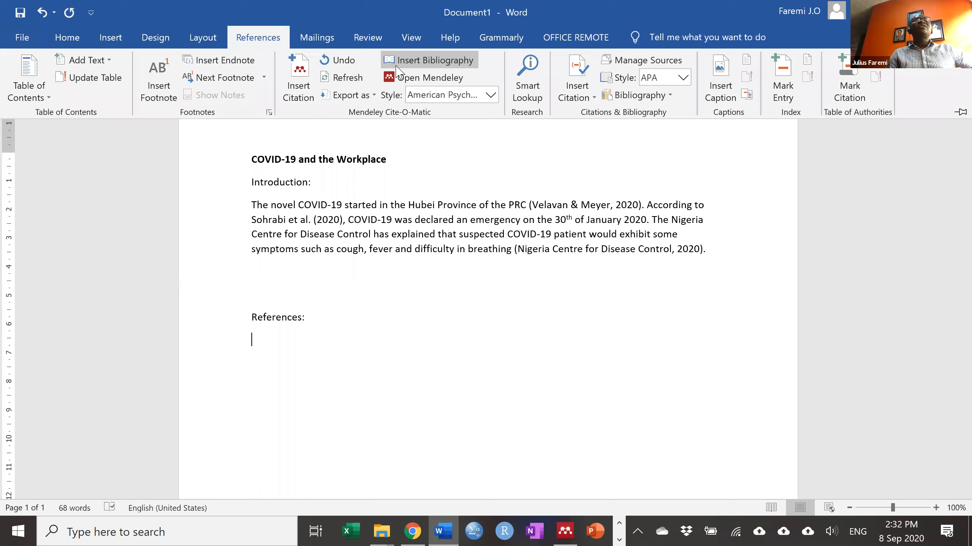
click(296, 91)
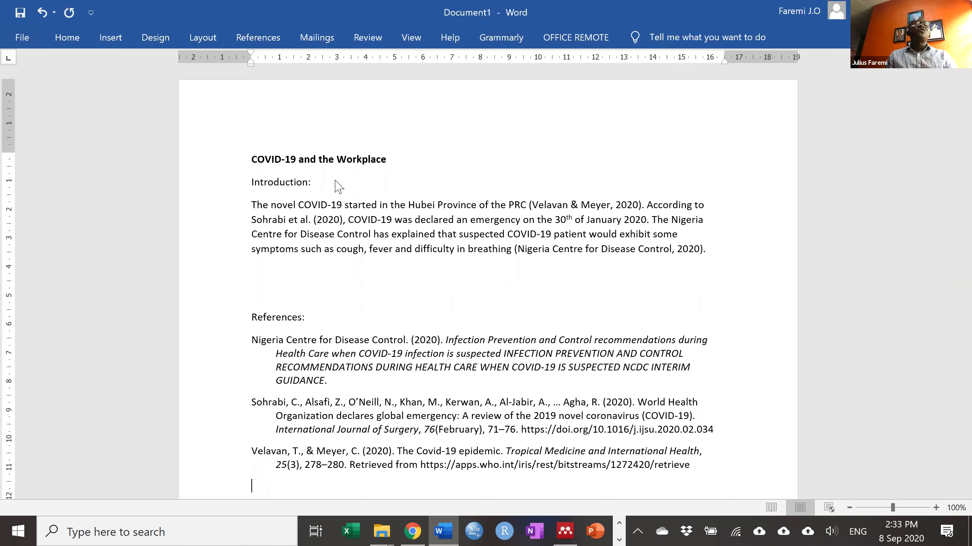
Step: Make the "Introduction:" and "References:" headings bold
drag(335, 181, 253, 182)
click(266, 161)
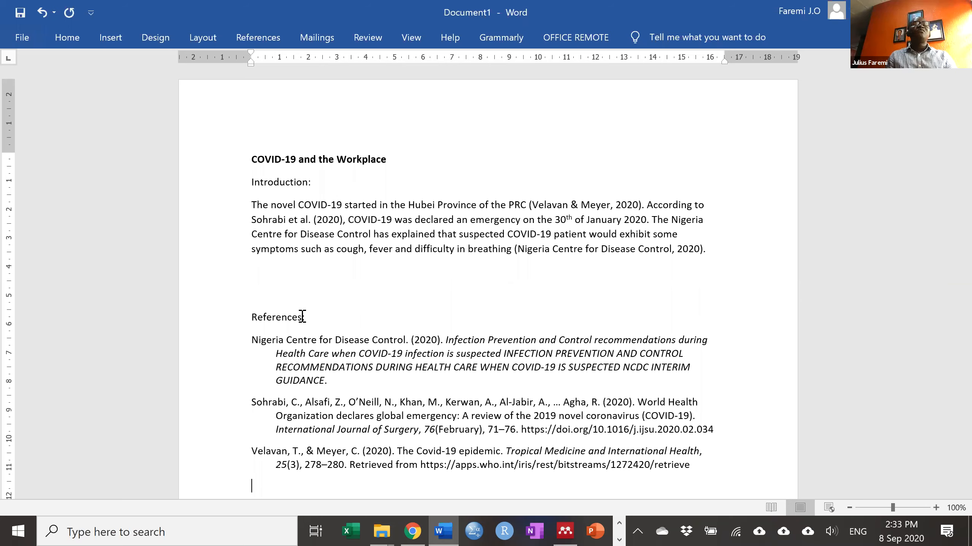
drag(302, 317, 260, 315)
key(ctrl+b)
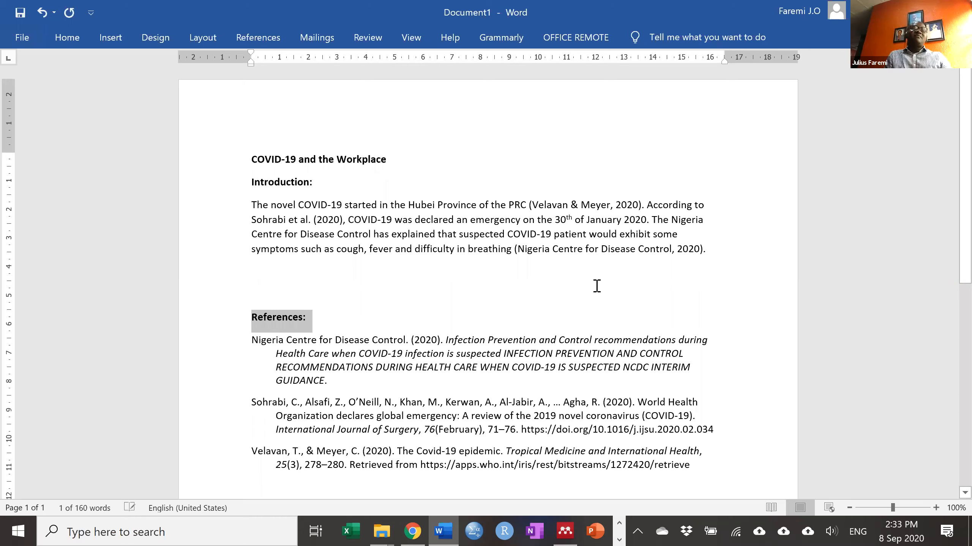
click(595, 285)
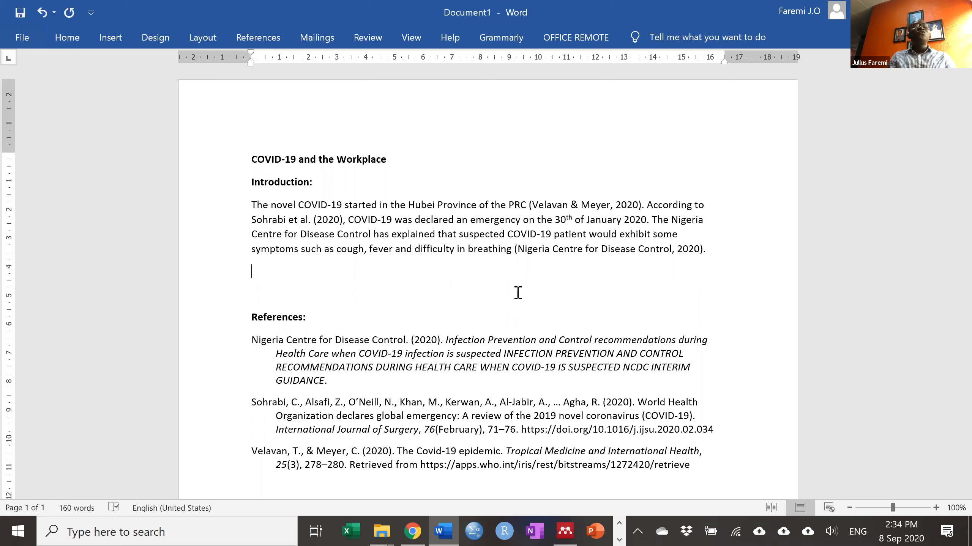
Step: Change the Mendeley citation style of the document to Harvard reference format 1 (deprecated)
click(304, 159)
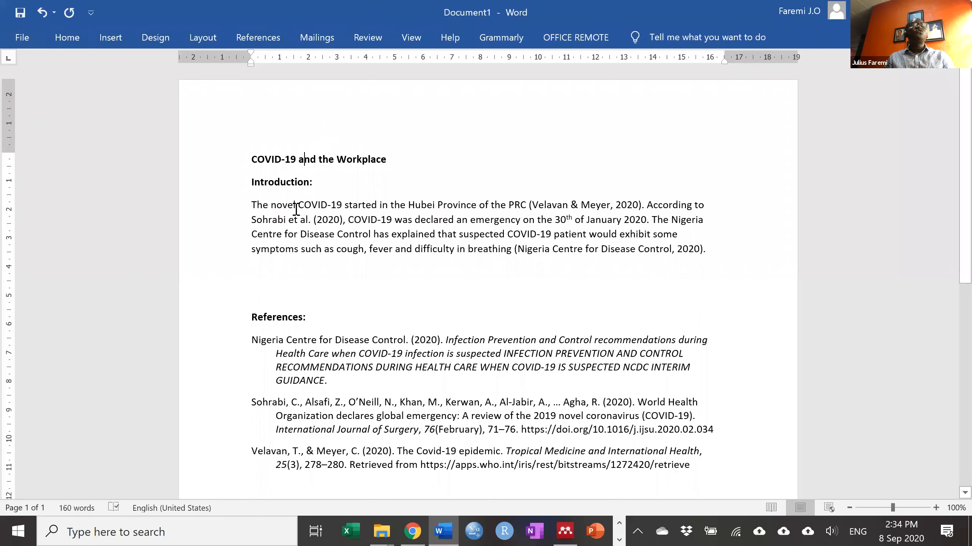
click(254, 42)
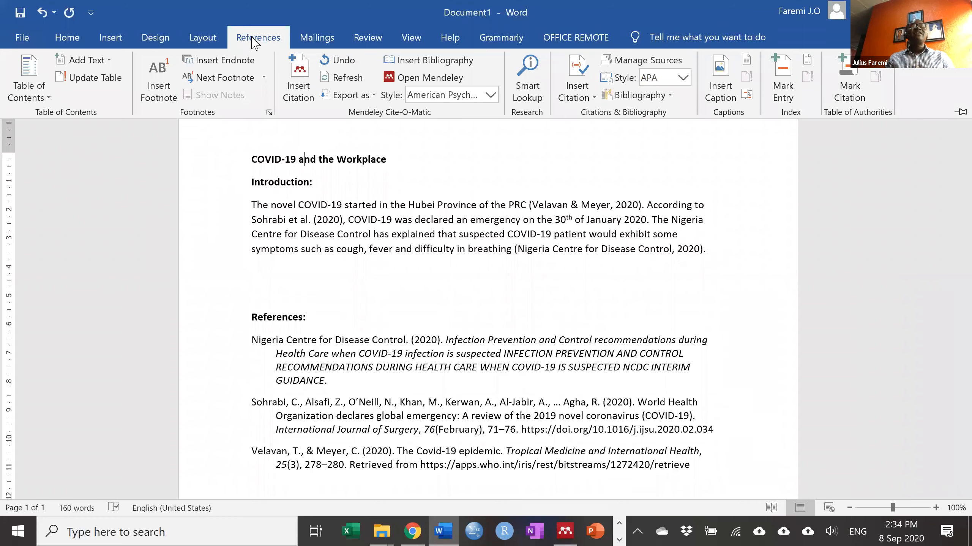
click(490, 95)
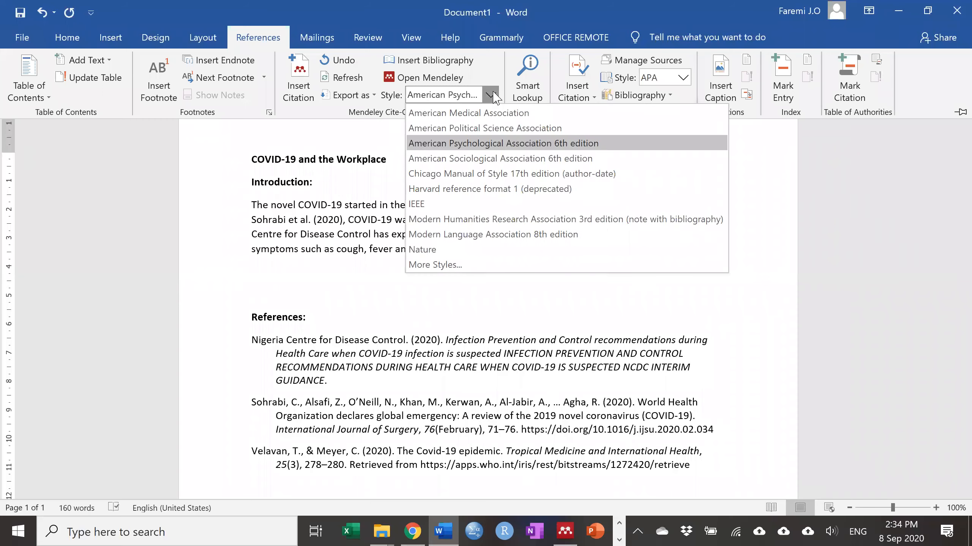
click(478, 189)
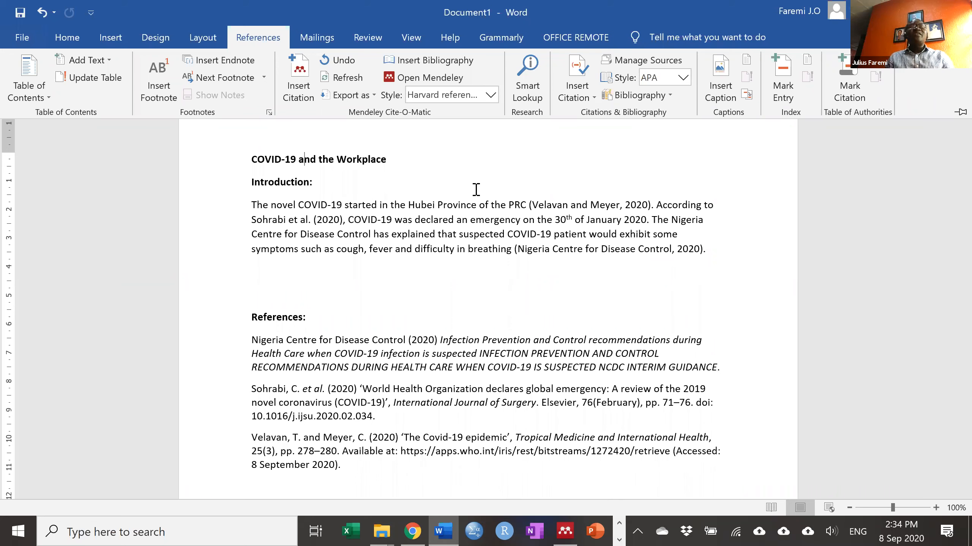
Step: Change the document's Mendeley citation style to IEEE from the installed citation styles
click(490, 94)
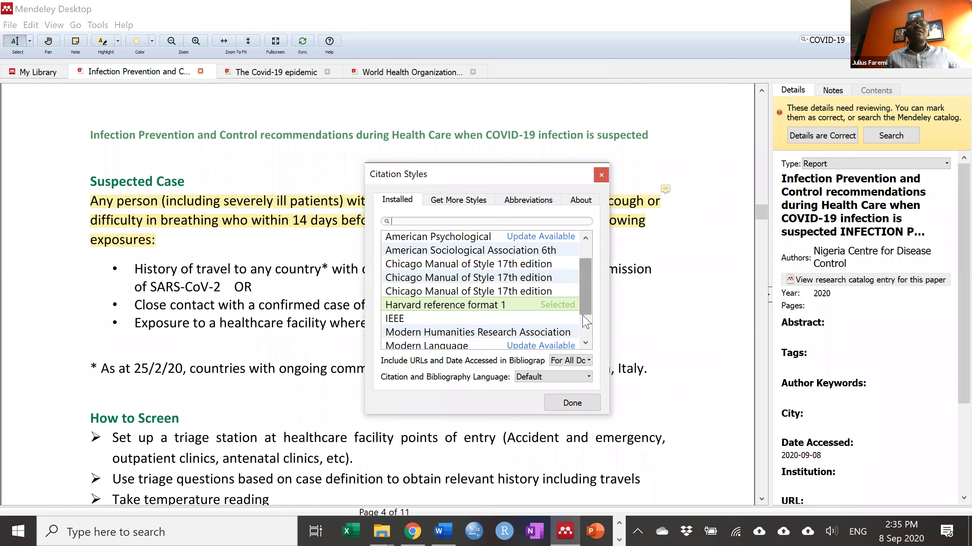
scroll(586, 323, down, 1)
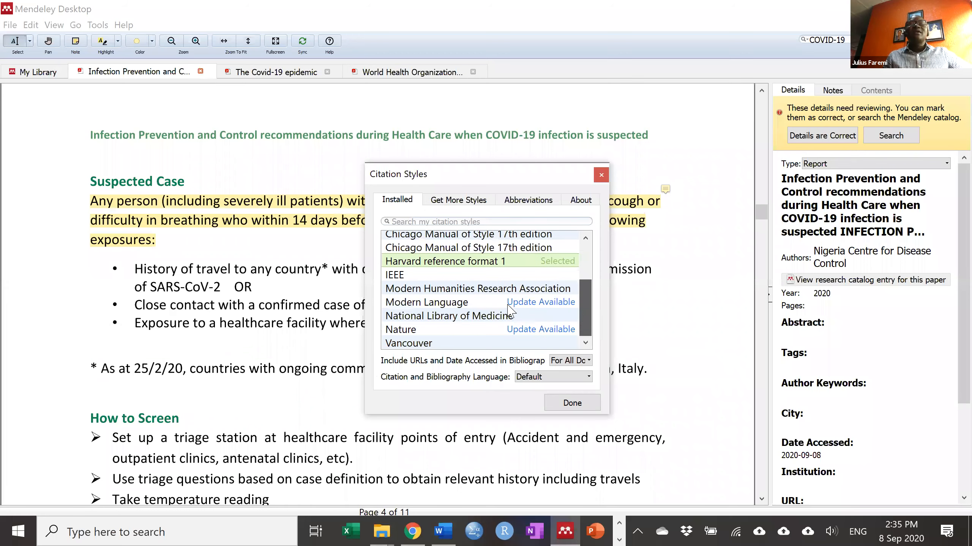
double_click(537, 281)
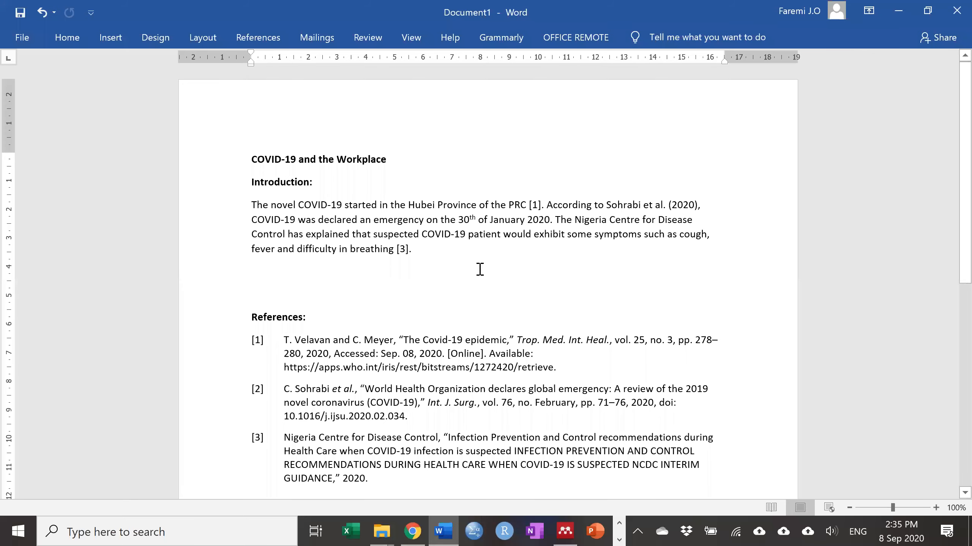
Step: Delete the manually edited in-text citation after "According to", keeping the comma that follows it
click(652, 210)
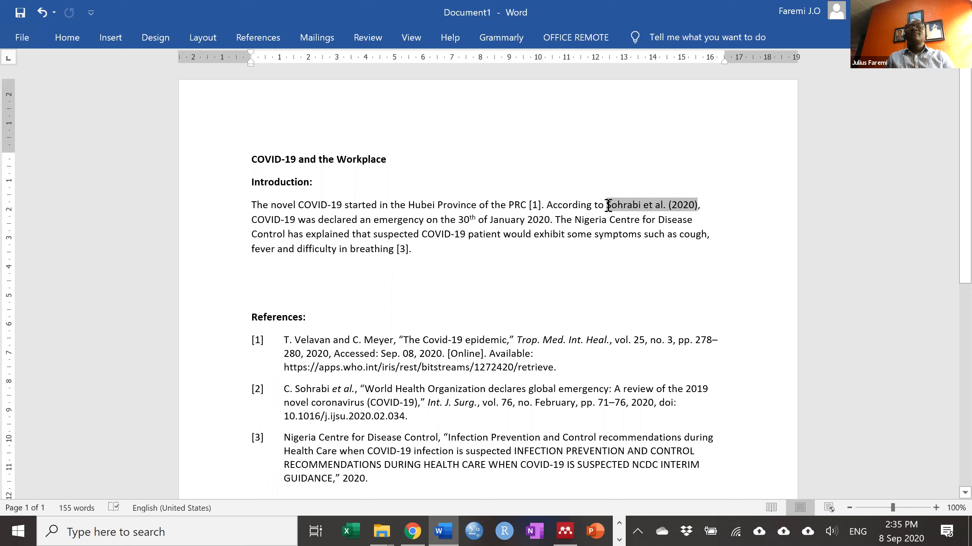
drag(608, 206, 697, 206)
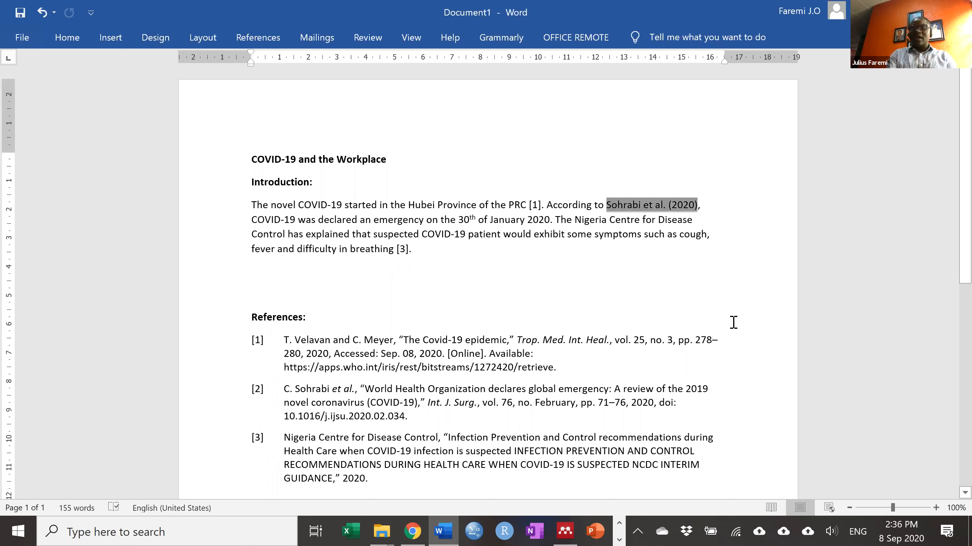
key(Delete)
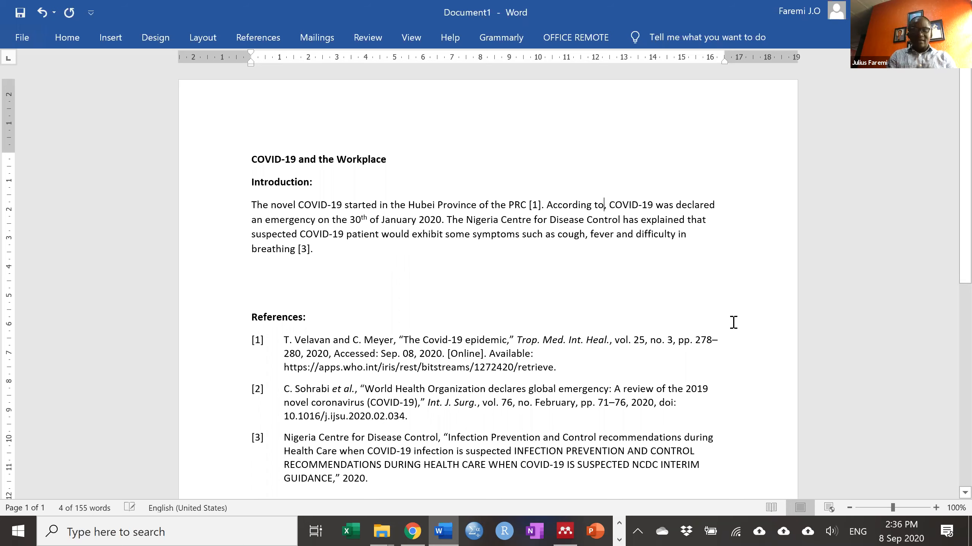
key(Delete)
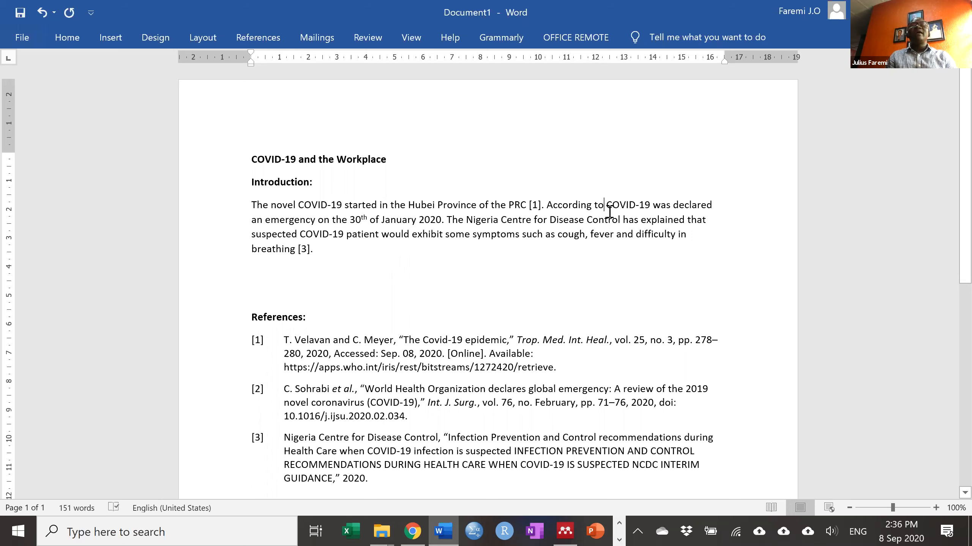
key(ctrl+z)
Step: Insert a Mendeley citation of "World Health Organization declares global emergency" after "According to"
click(263, 37)
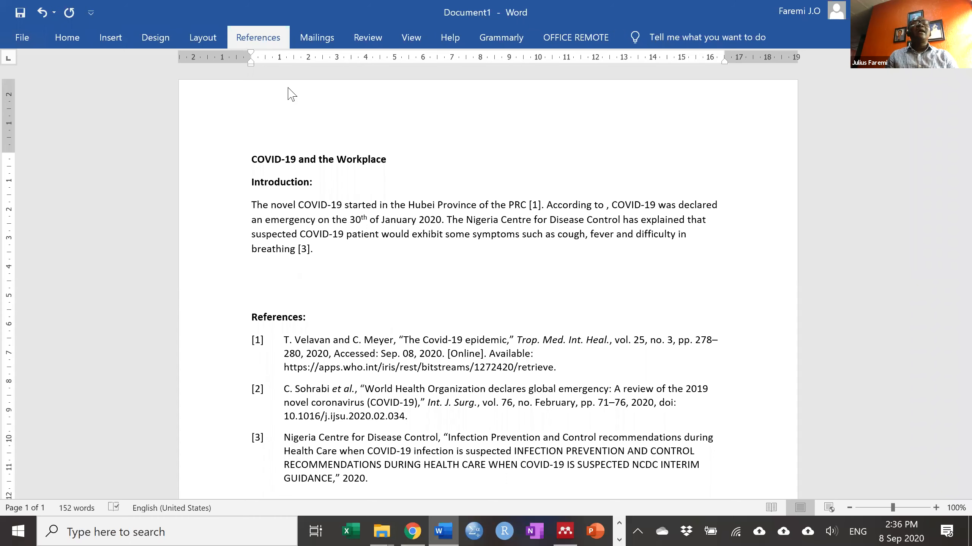
click(294, 92)
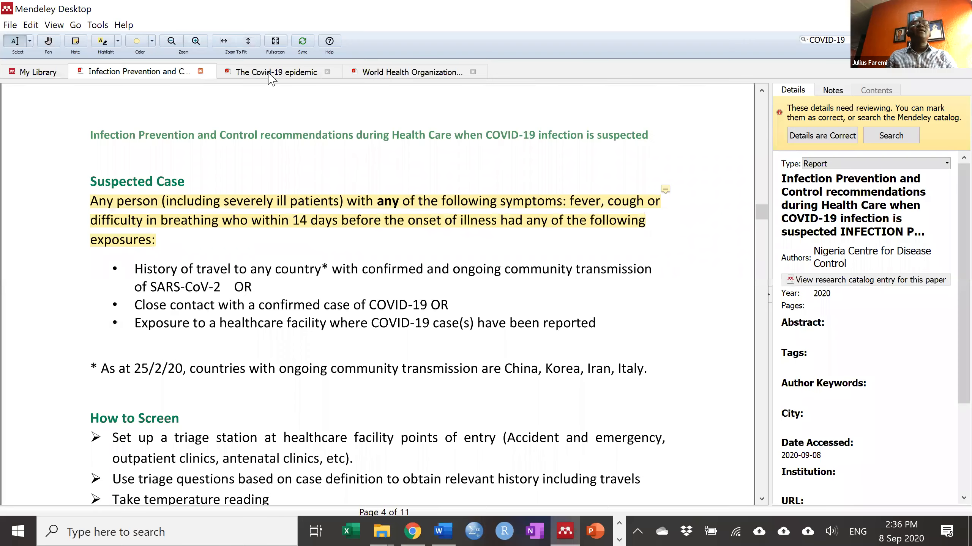
click(386, 74)
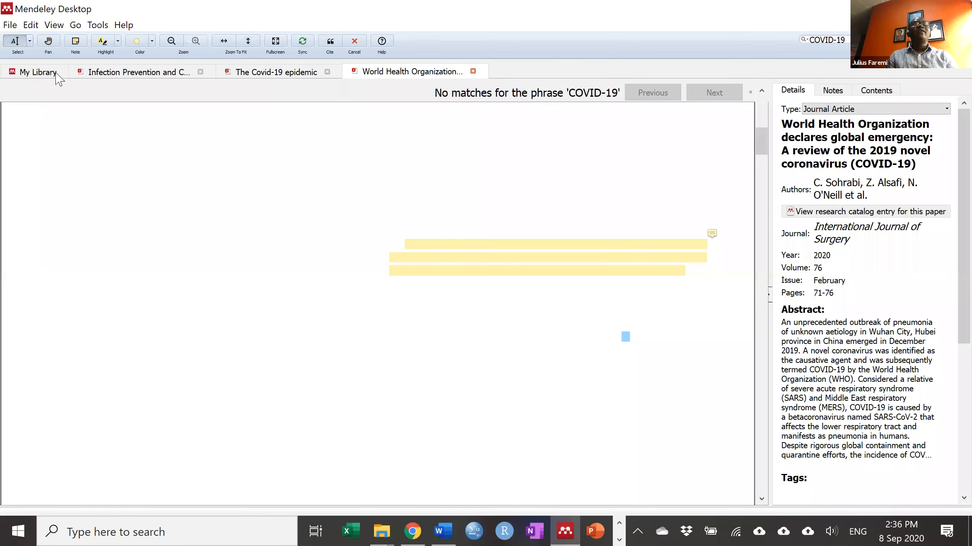
click(38, 72)
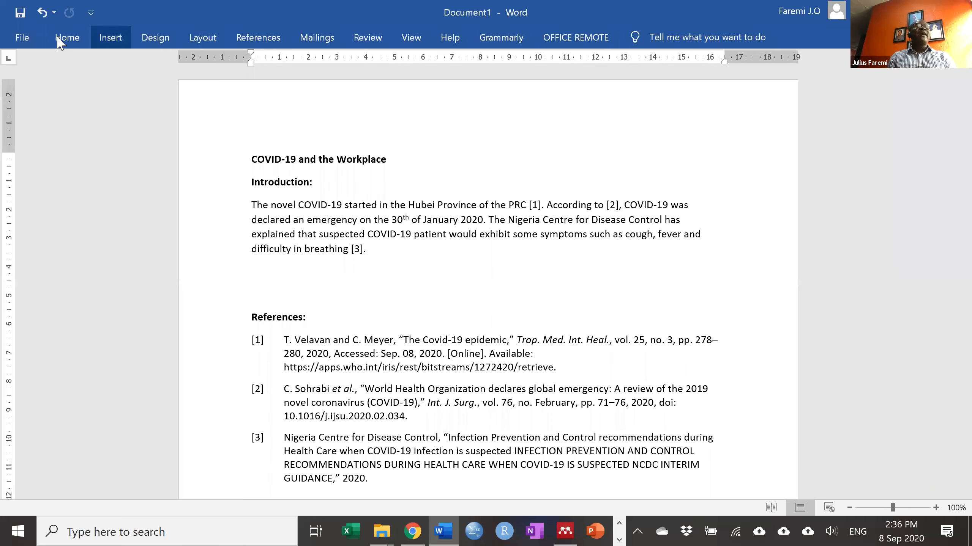
Step: Change the document's Mendeley citation style to American Psychological Association 6th edition
click(252, 38)
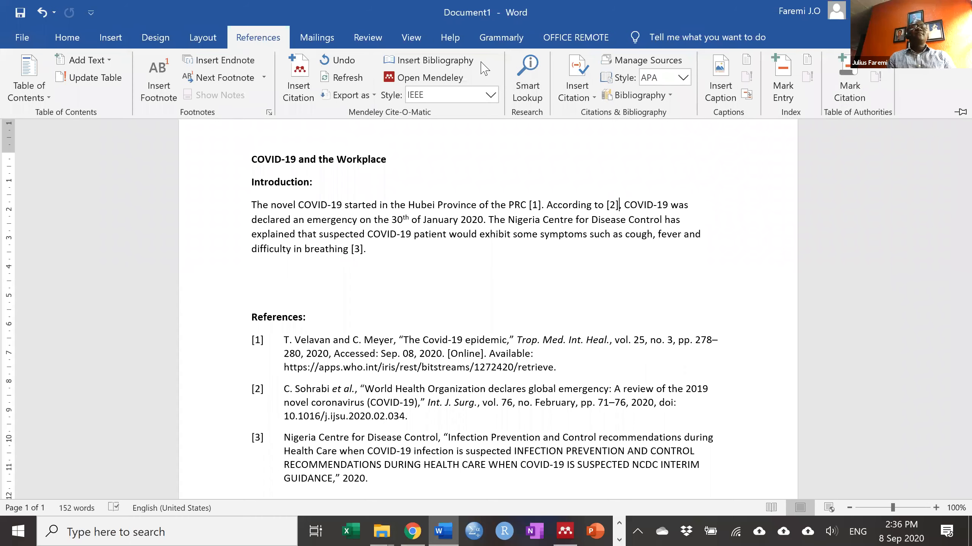
click(491, 95)
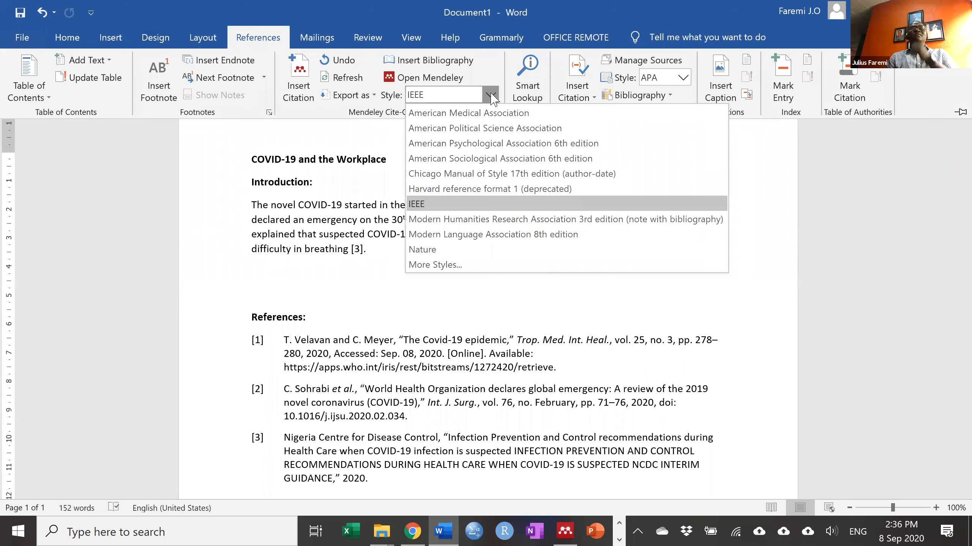
click(474, 145)
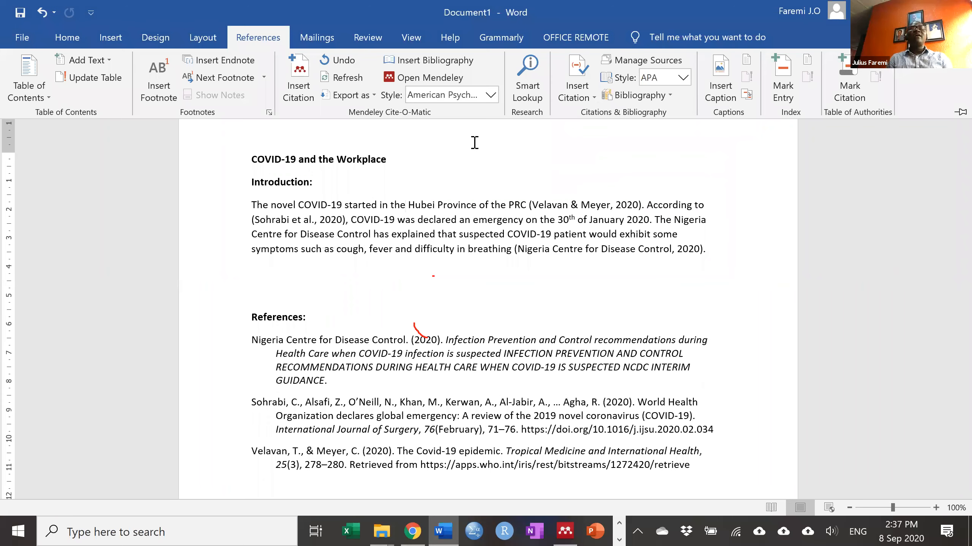
drag(334, 207, 410, 325)
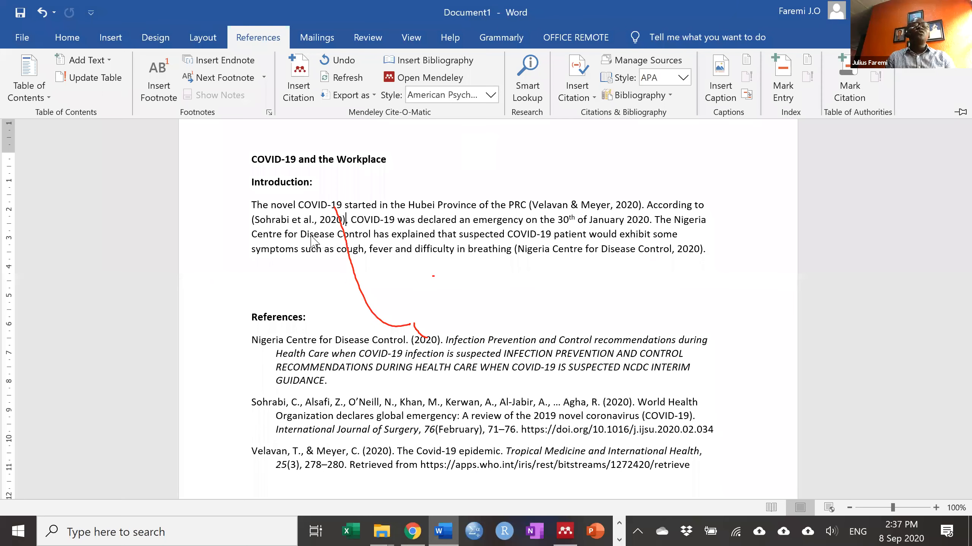
click(346, 223)
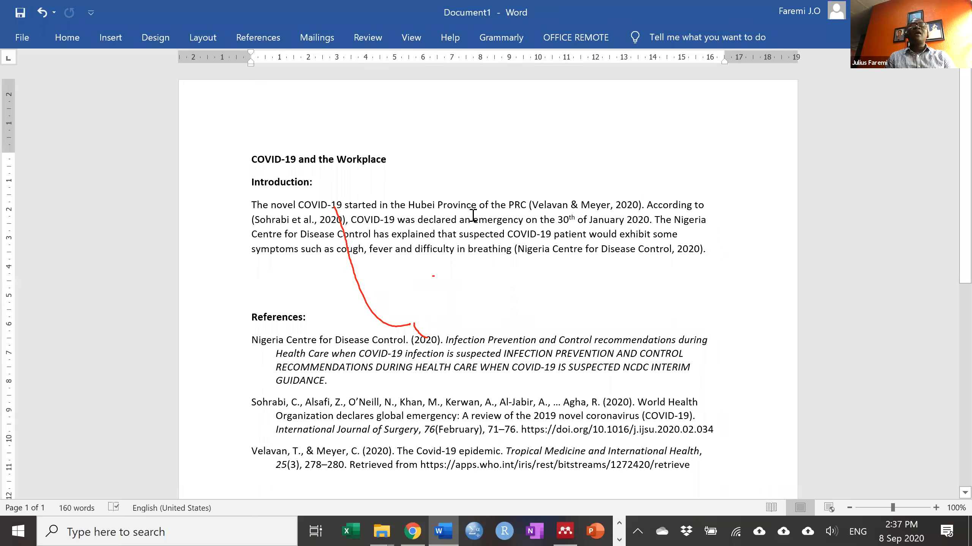
click(565, 204)
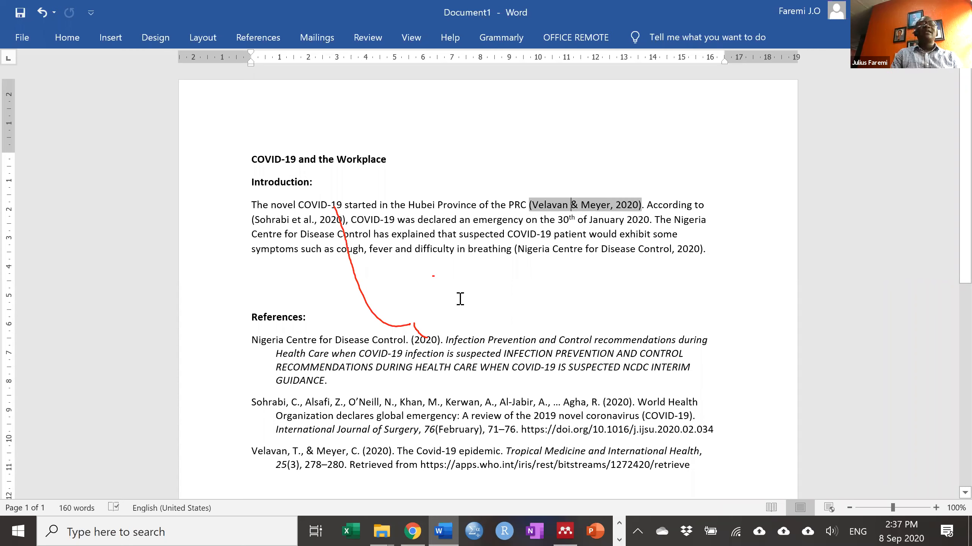
Step: Undo the citation style changes and the replaced "According to" citation, back to the Harvard-formatted text
click(38, 15)
click(38, 15)
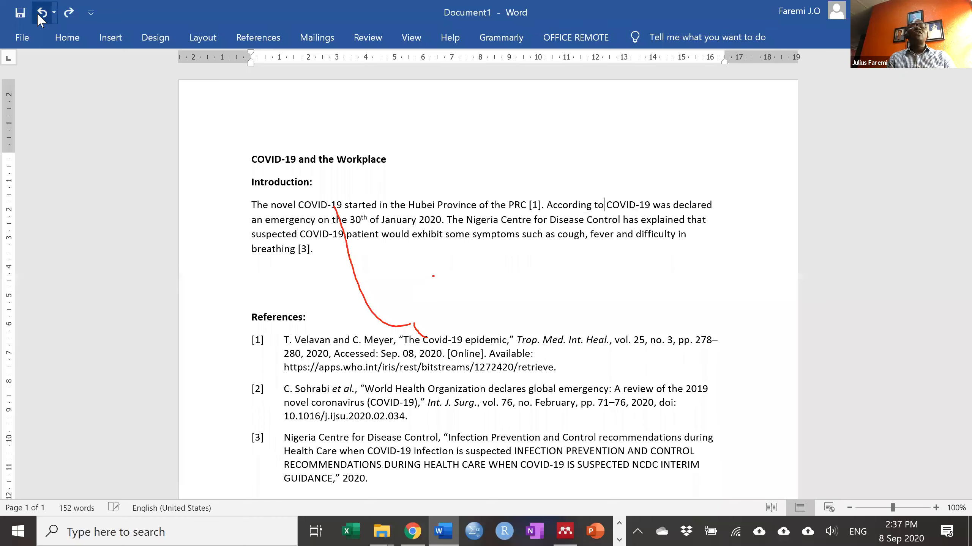
click(38, 15)
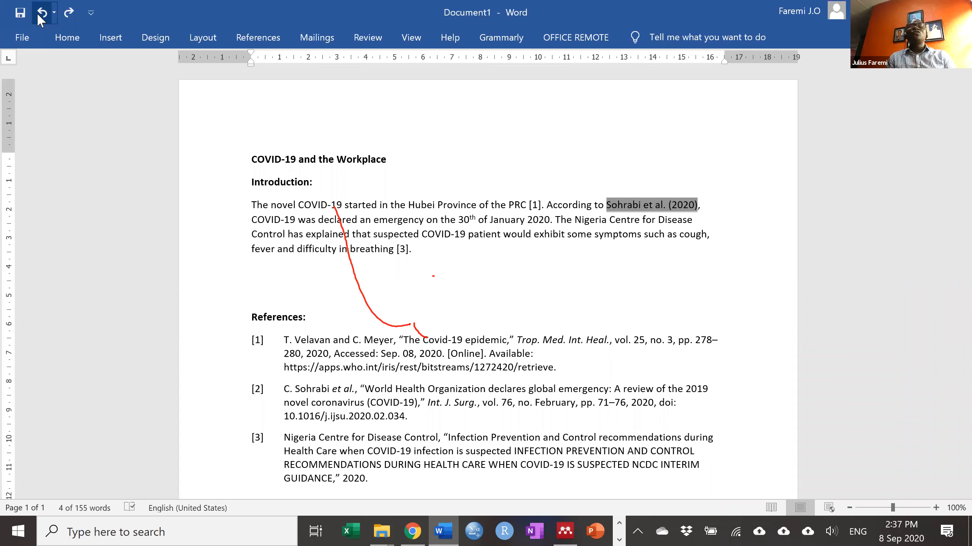
click(38, 15)
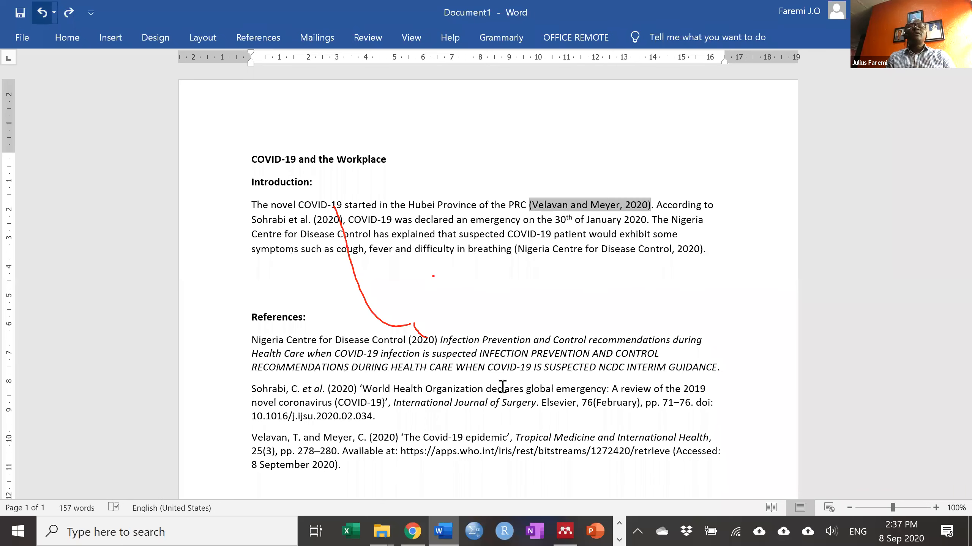
click(478, 260)
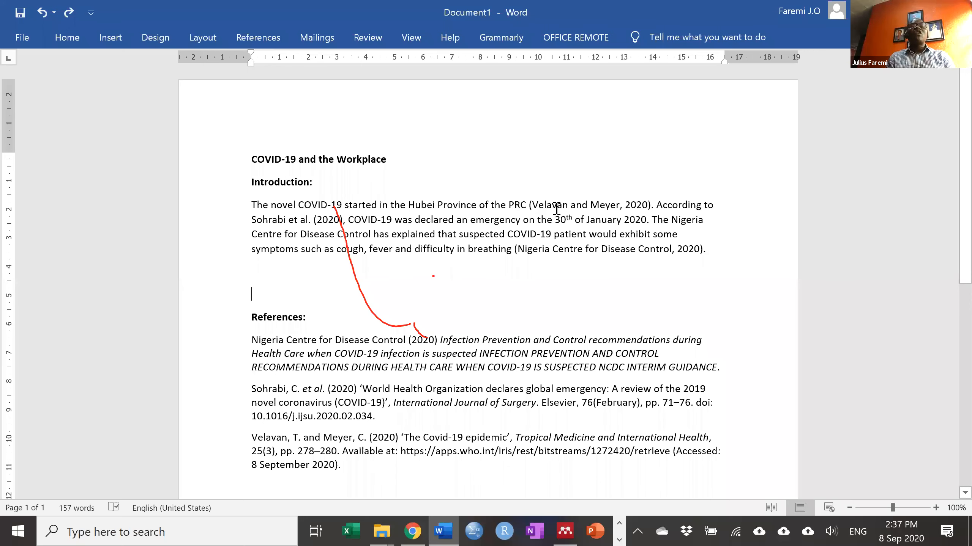
click(573, 207)
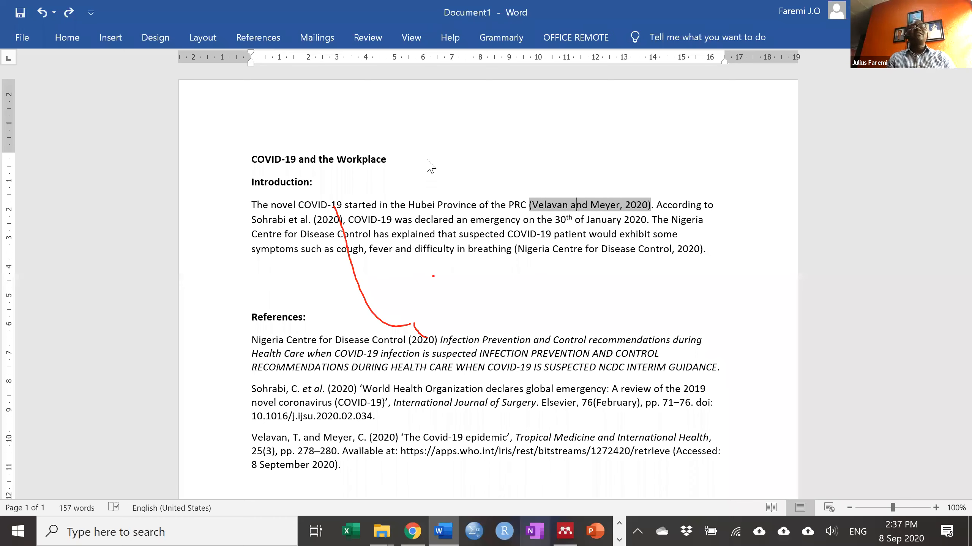
key(alt+Tab)
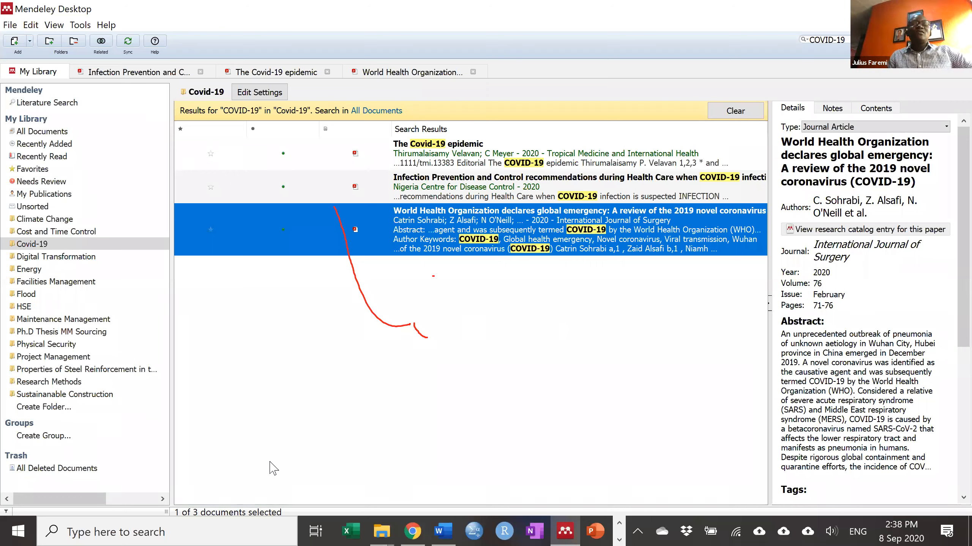
click(442, 530)
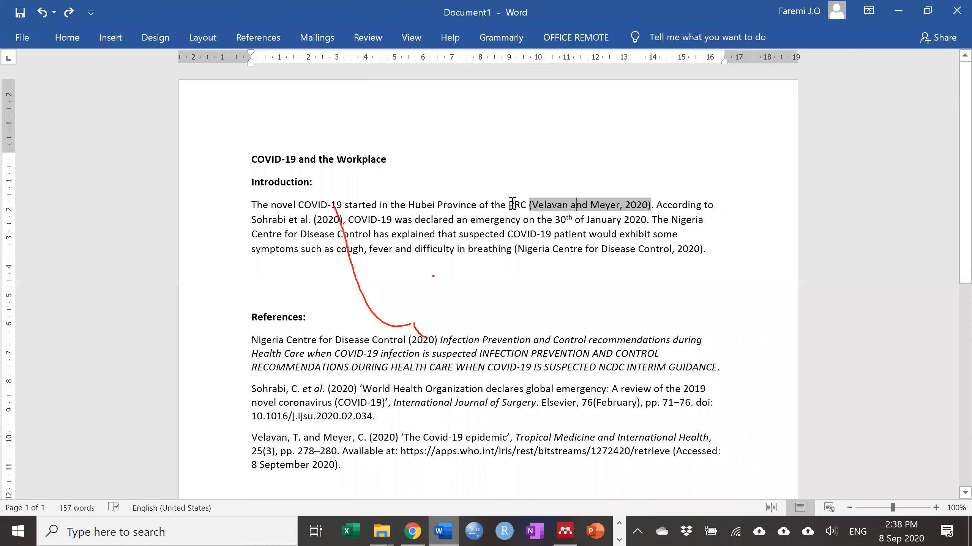
Step: Delete the in-text citation after "Hubei Province of the PRC" in the introduction's first sentence
click(533, 206)
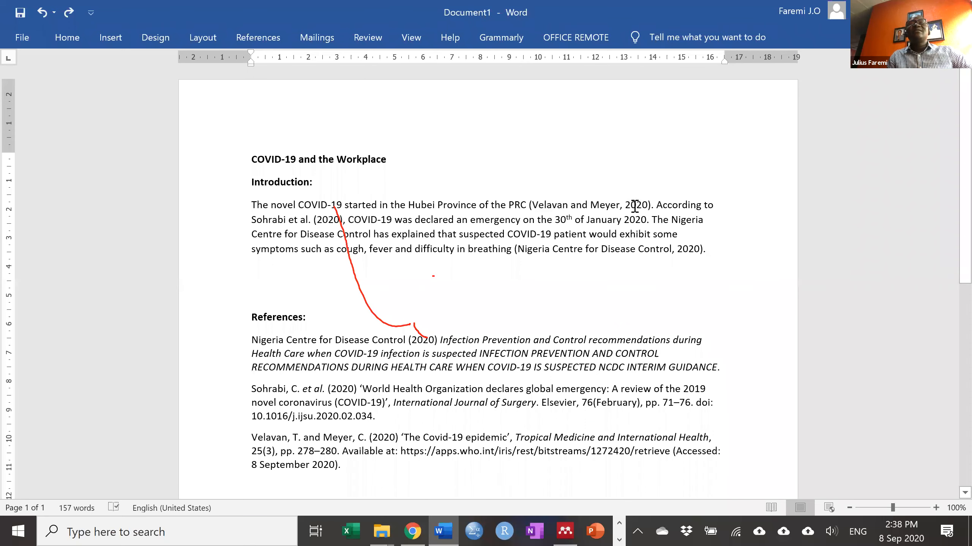
mouse_move(650, 202)
mouse_down()
mouse_move(528, 200)
mouse_move(654, 204)
mouse_up()
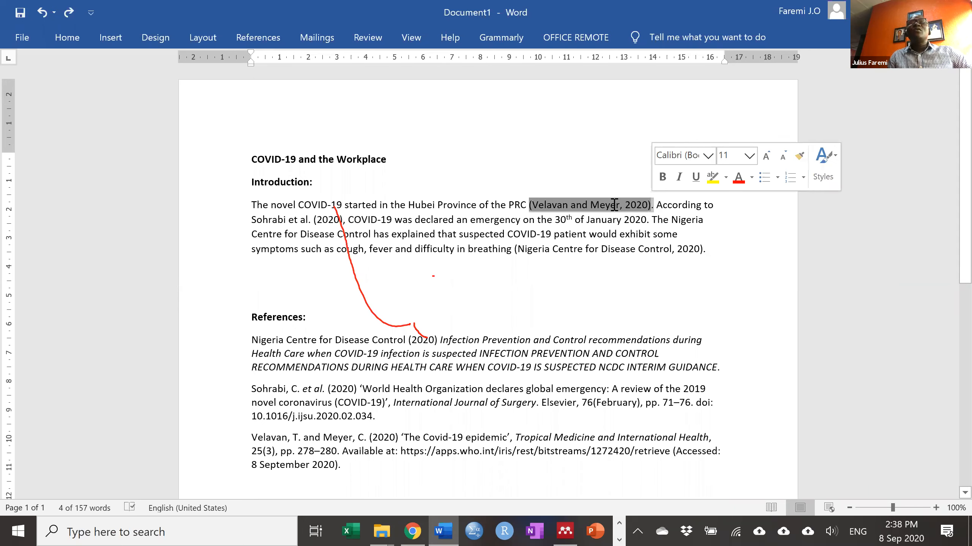
click(535, 208)
click(536, 208)
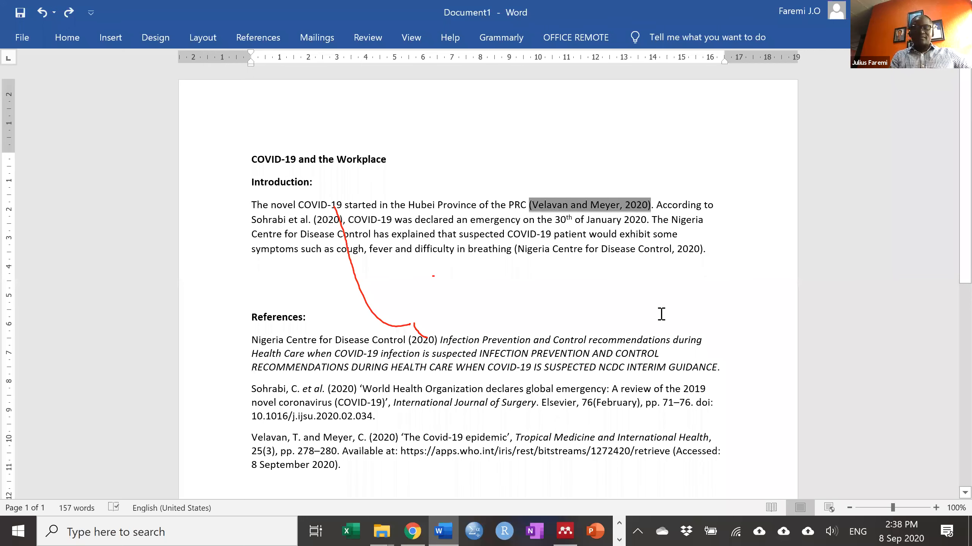
key(Delete)
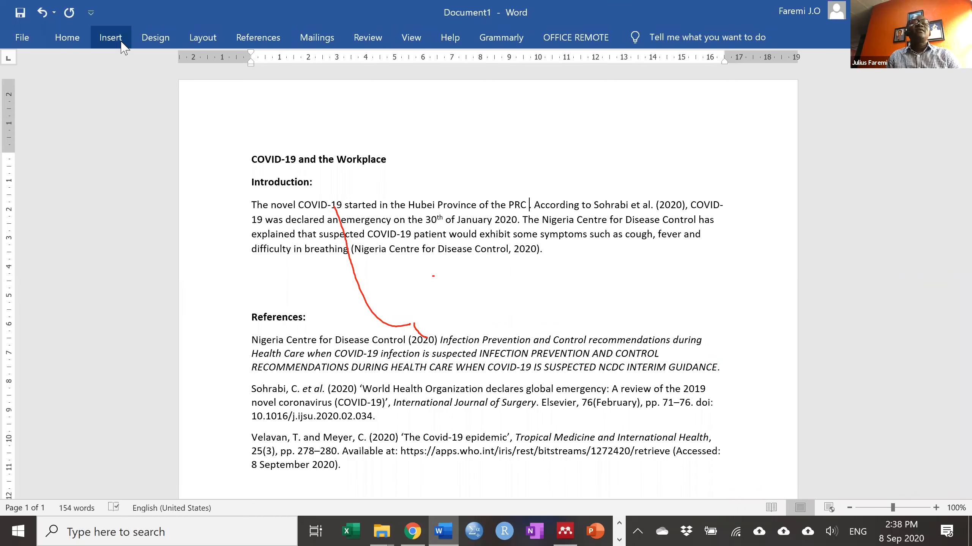
Step: Insert one combined Mendeley citation of all three Covid-19 folder references after "Hubei Province of the PRC"
key(alt+m)
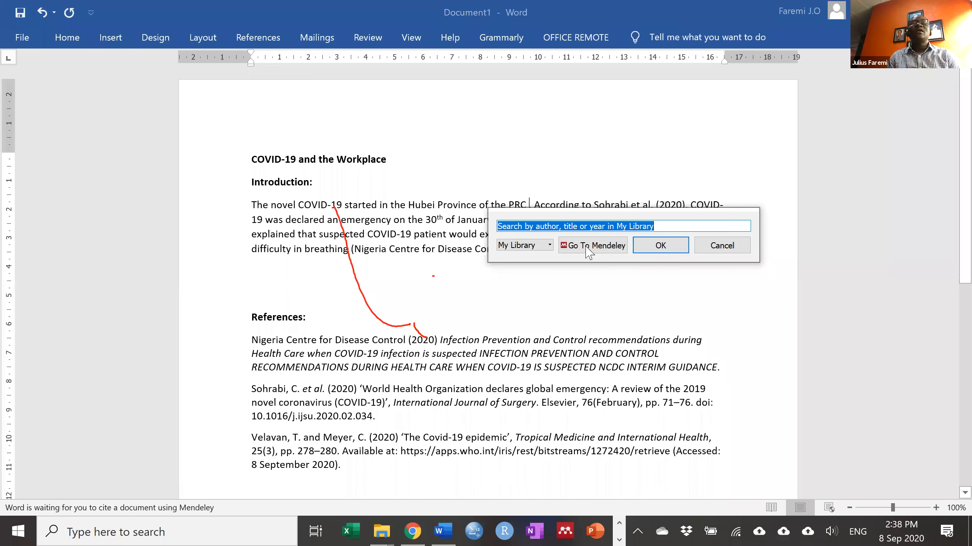
click(588, 251)
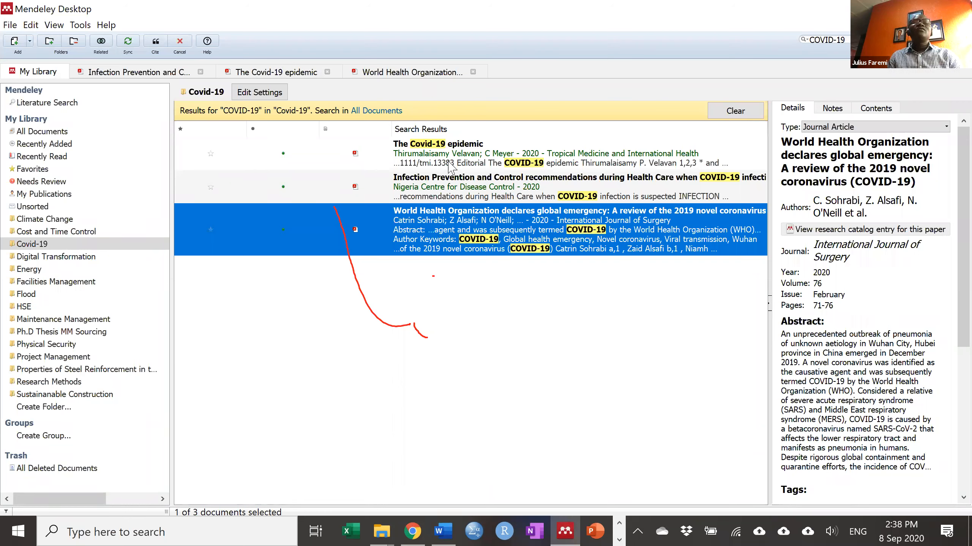
ctrl+click(451, 167)
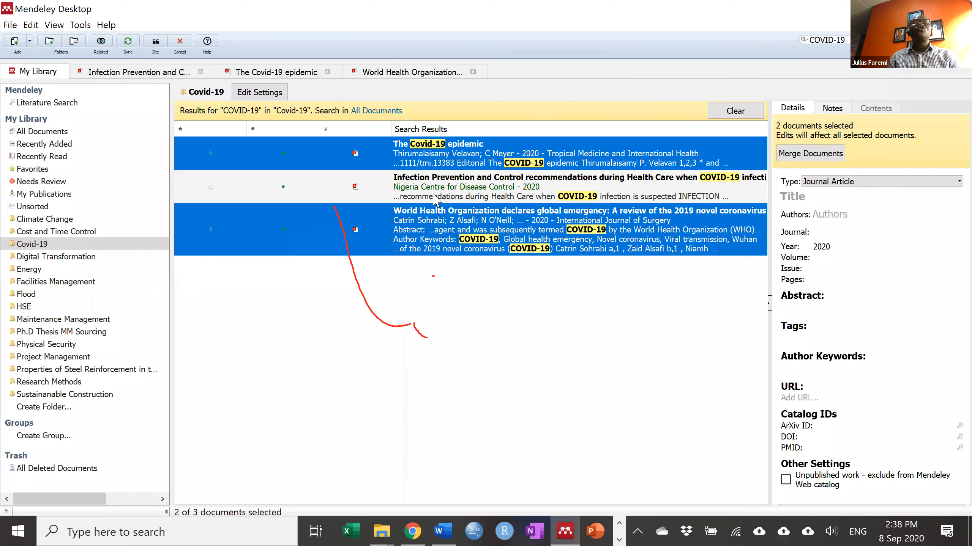
key(ctrl+a)
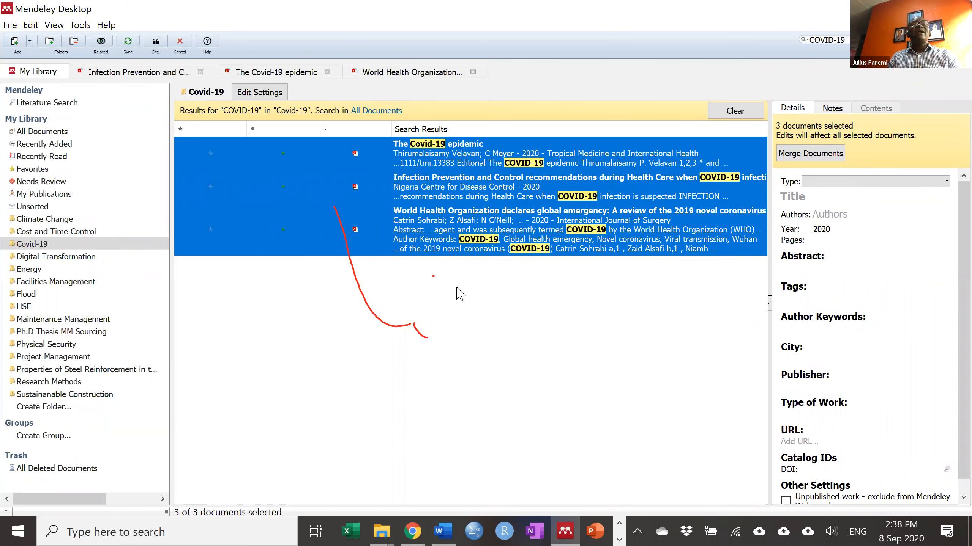
click(153, 44)
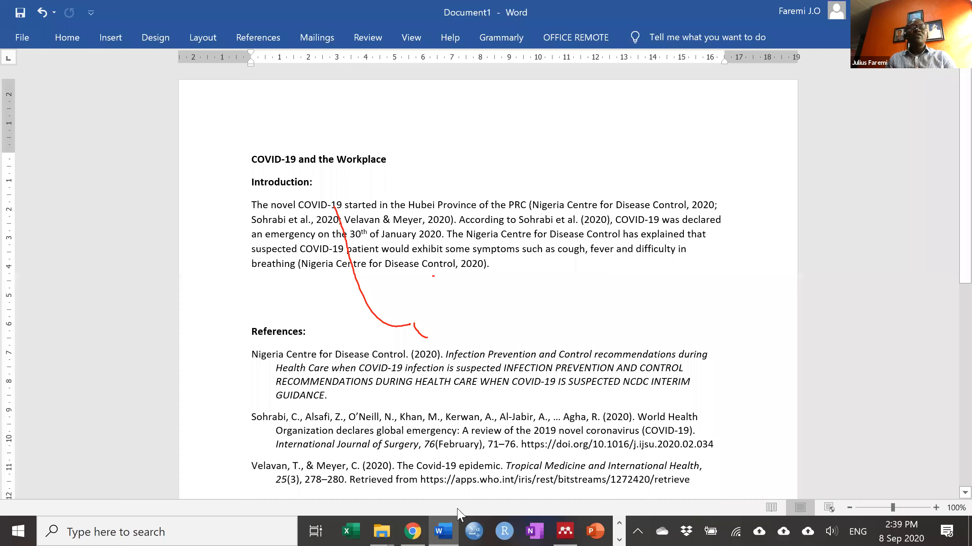
Step: Switch to Mendeley and show the COVID-19 search results across all documents
key(alt+Tab)
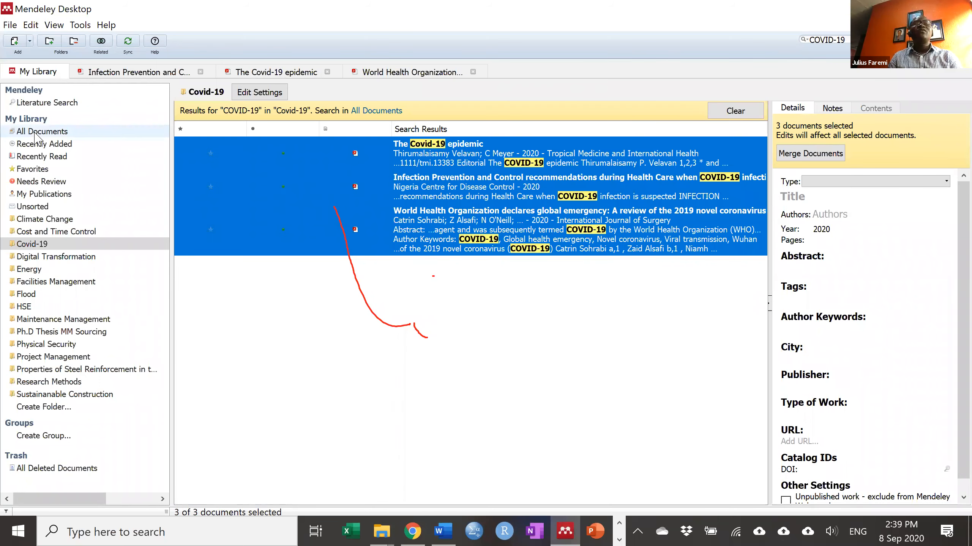
click(36, 134)
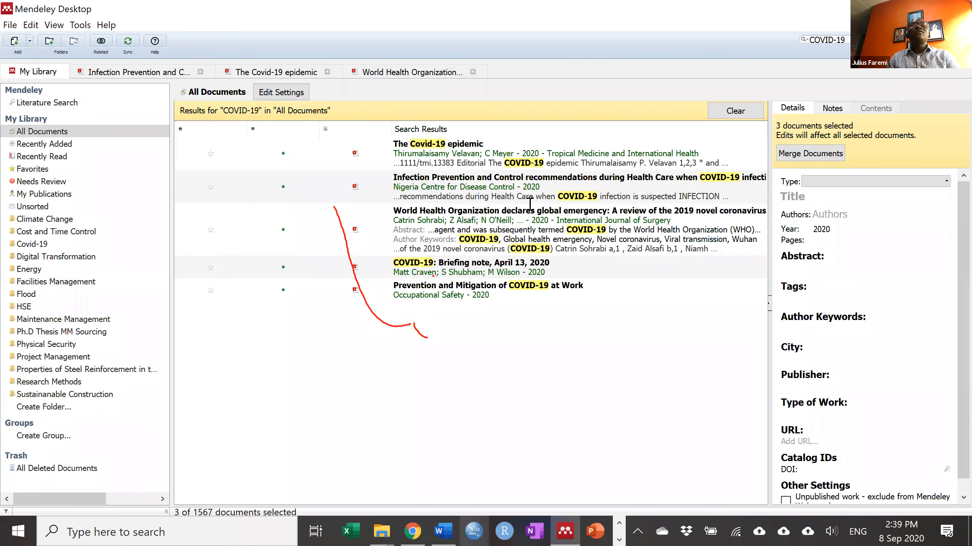
Step: Switch to Word and delete the combined three-reference citation after "Hubei Province of the PRC" in the introduction
key(alt+Tab)
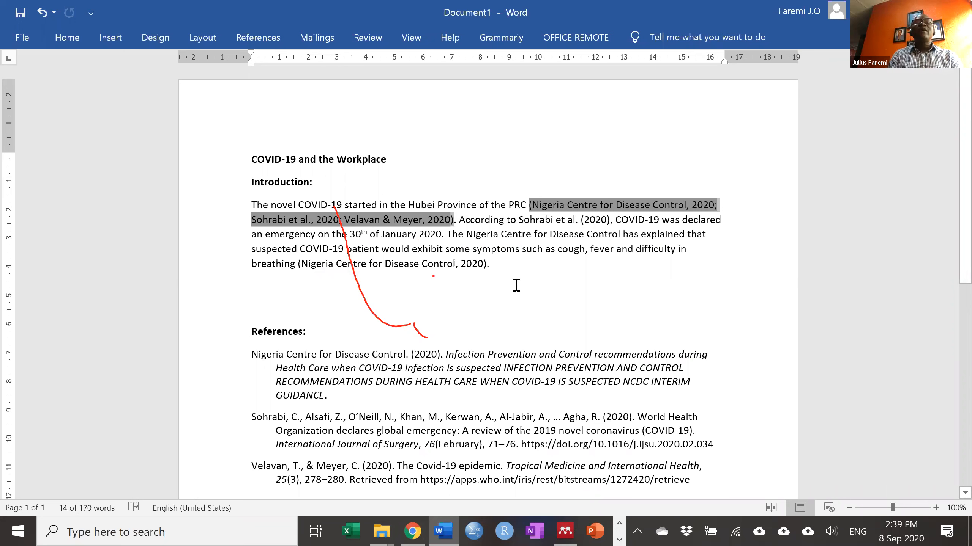
key(Delete)
key(Delete)
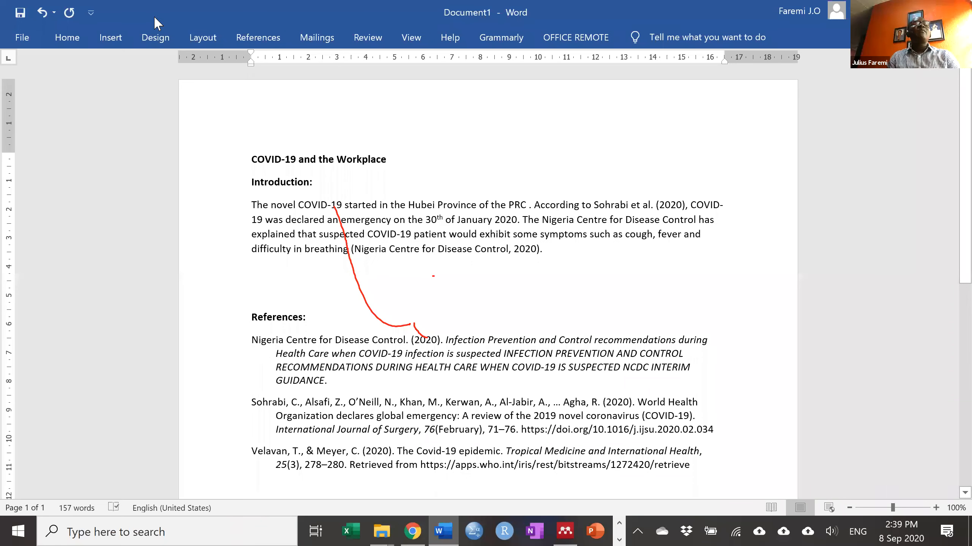
Step: Insert one combined Mendeley citation of all five COVID-19 search results after "Hubei Province of the PRC" and check the reference list
click(259, 33)
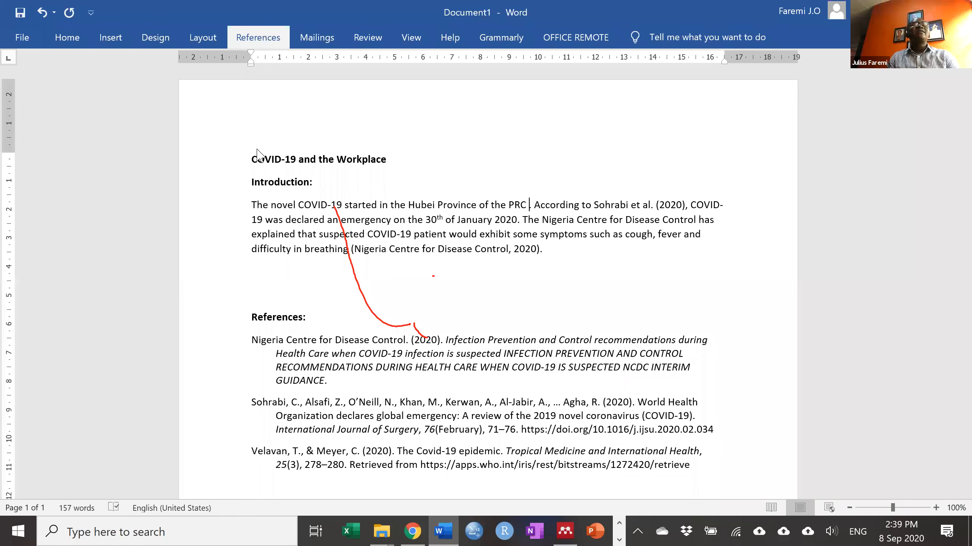
click(299, 100)
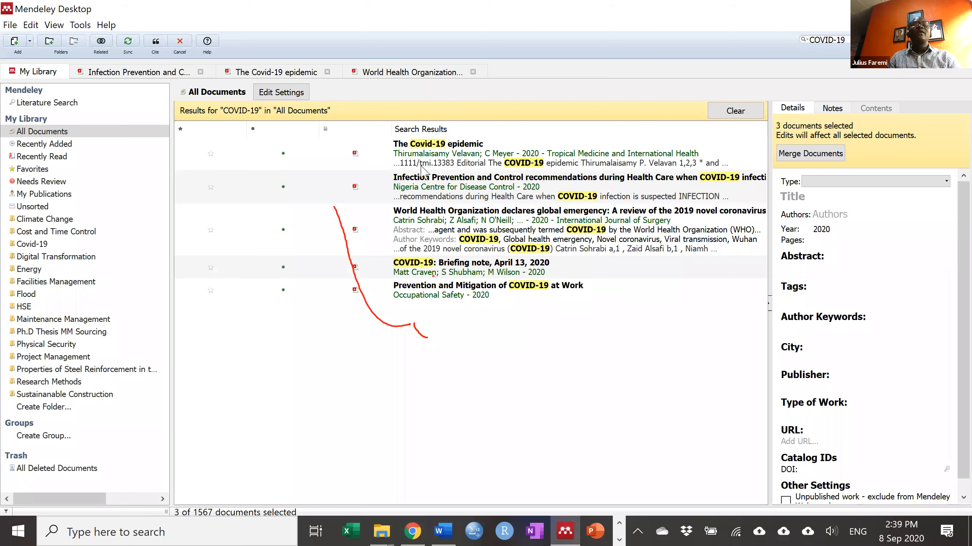
click(421, 165)
key(shift+Down)
key(shift+Down)
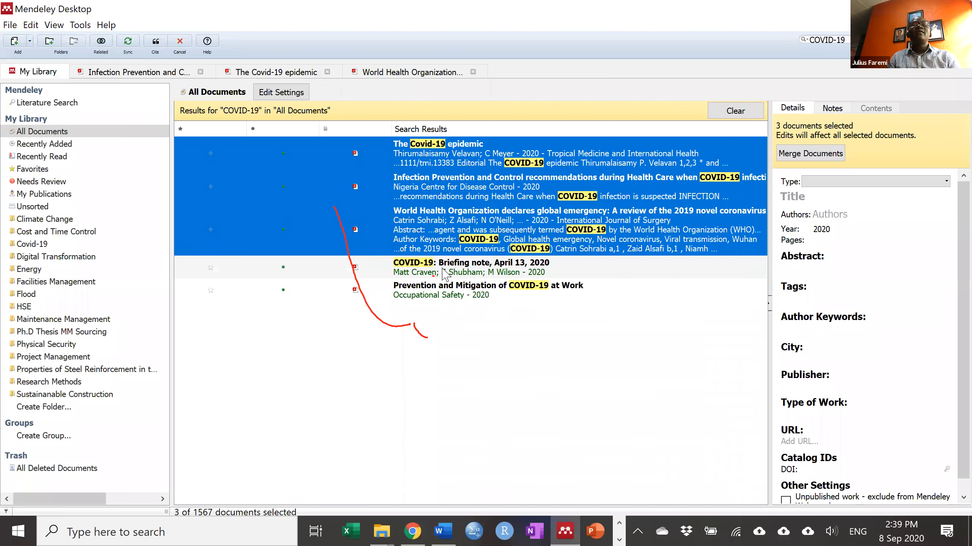
key(shift+Down)
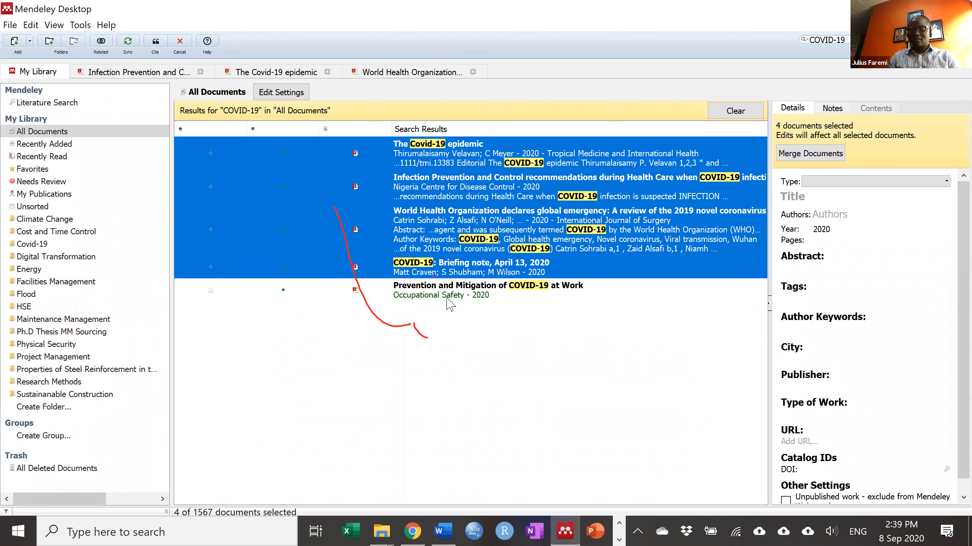
shift+click(450, 304)
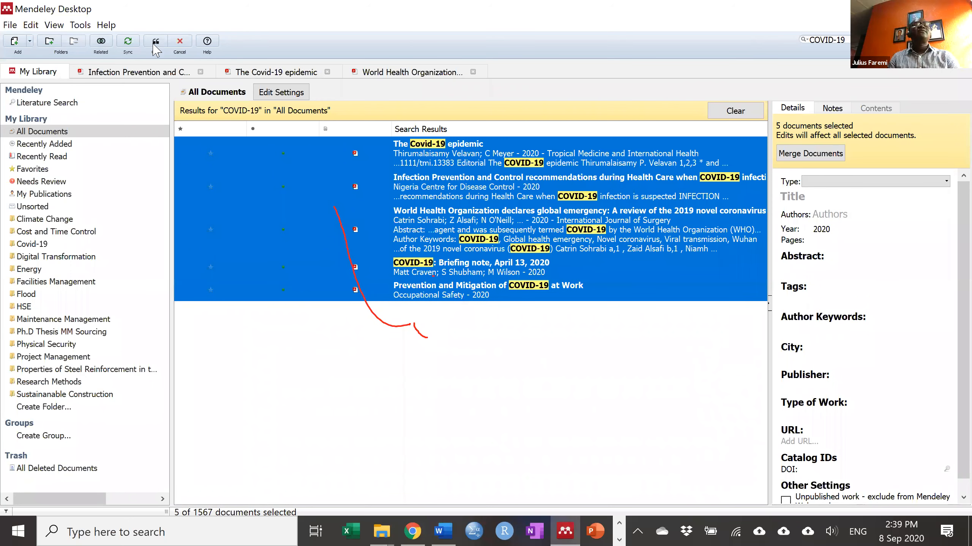
key(alt+Tab)
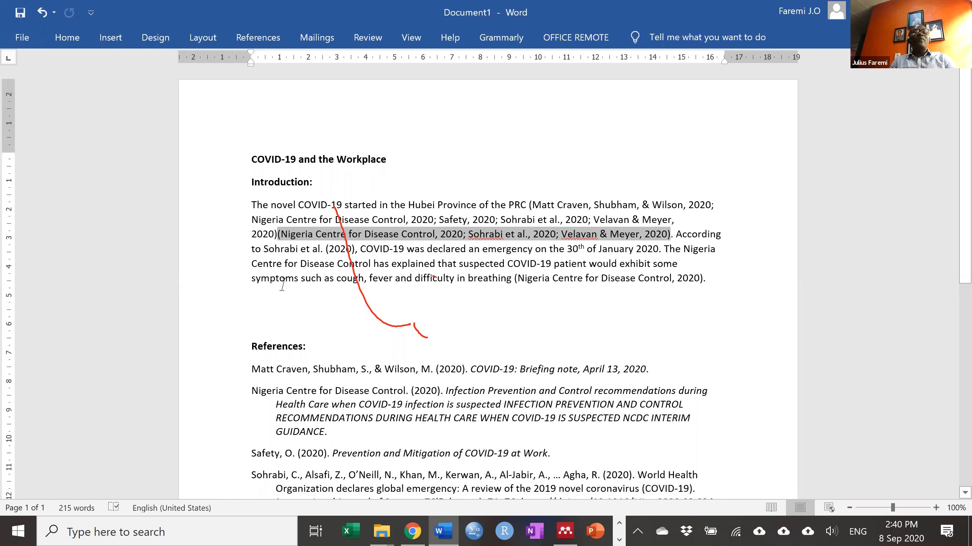
scroll(314, 304, down, 3)
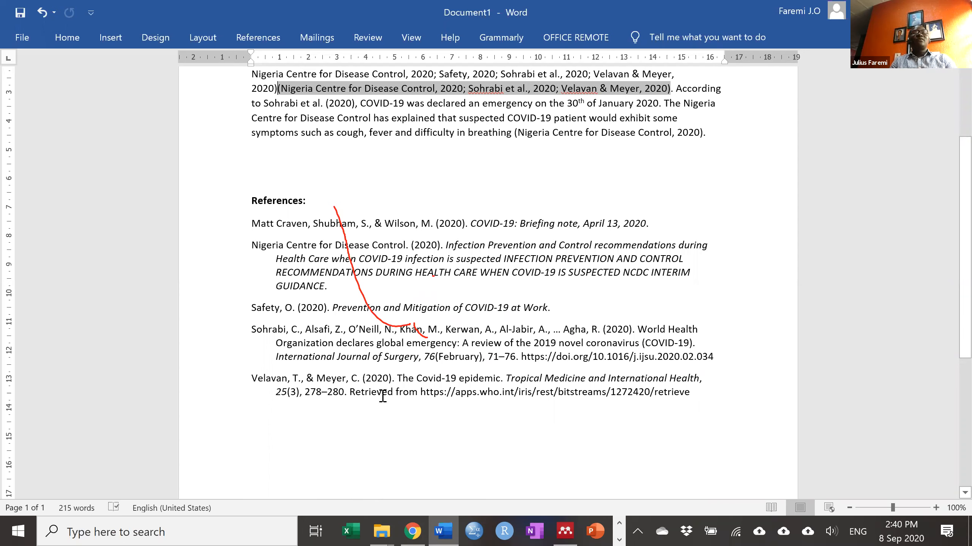
scroll(377, 275, up, 4)
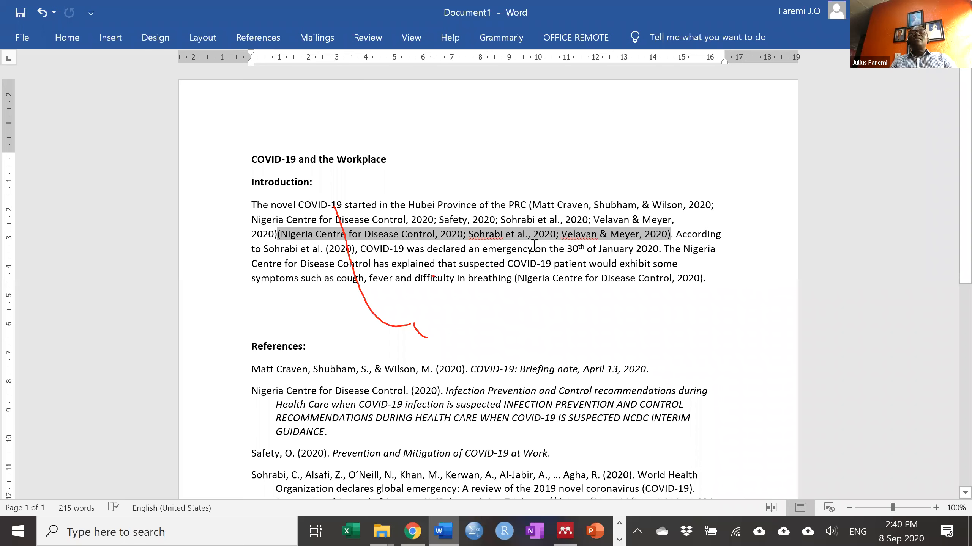
Step: Undo the five-reference citation and the deletion of the combined three-reference citation
click(513, 264)
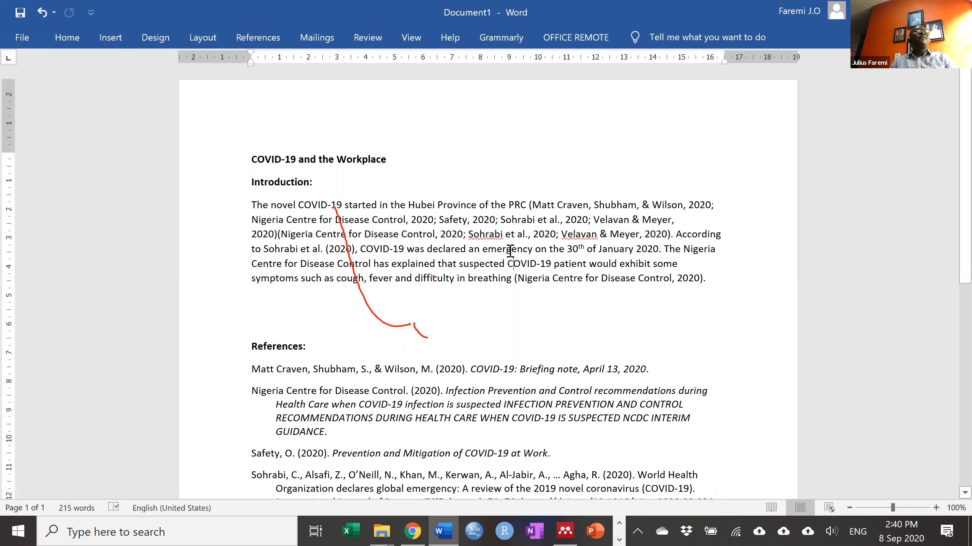
click(42, 14)
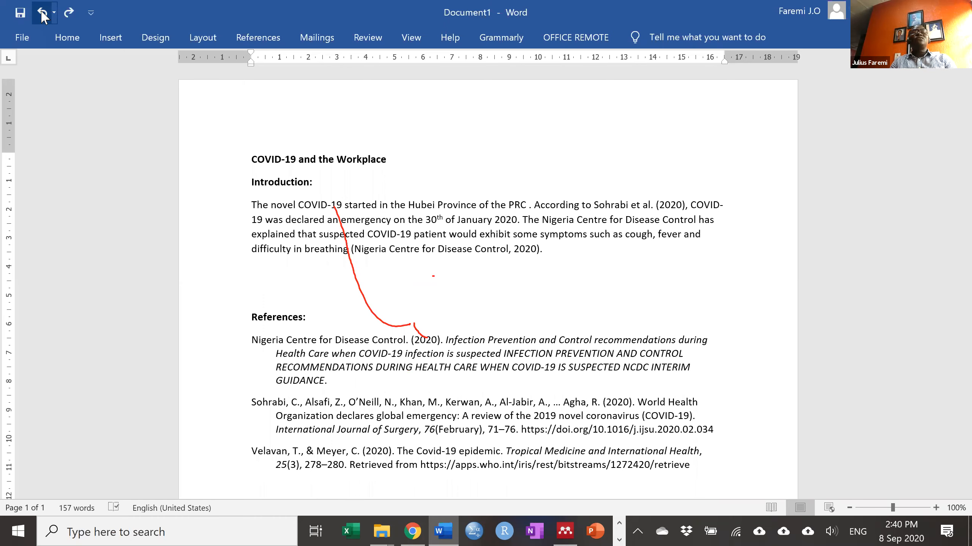
click(42, 14)
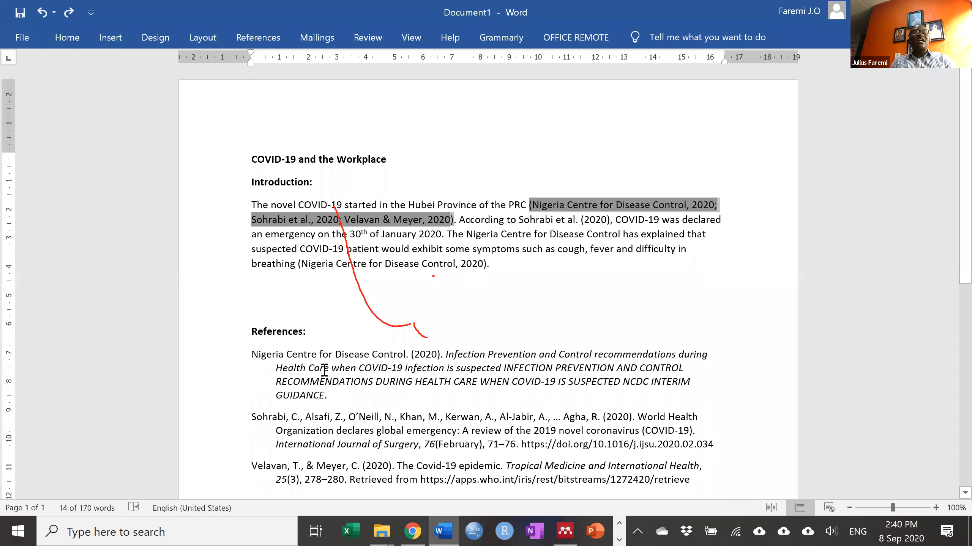
Step: Insert a separate Mendeley citation of "COVID-19: Briefing note, April 13, 2020" right after the combined citation in the first sentence
click(491, 264)
scroll(299, 356, down, 2)
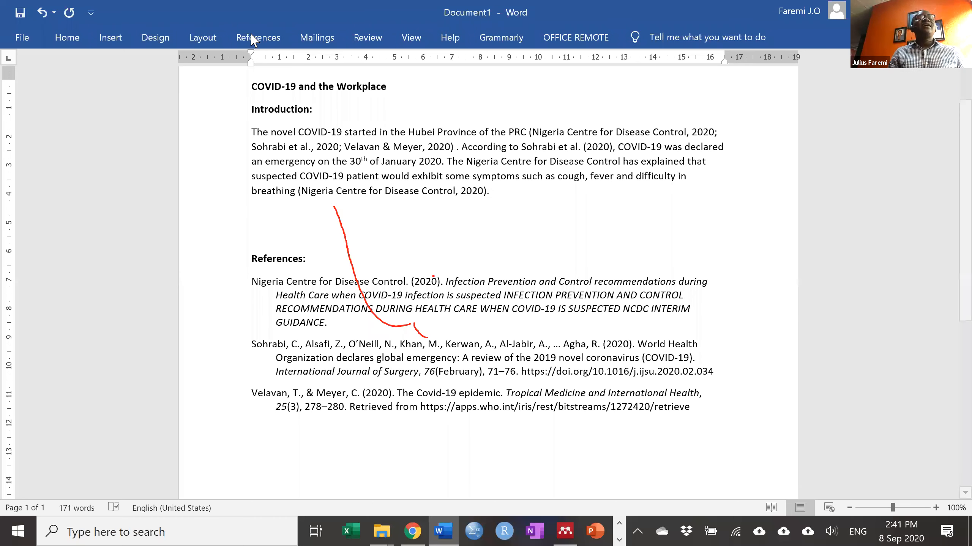
click(296, 88)
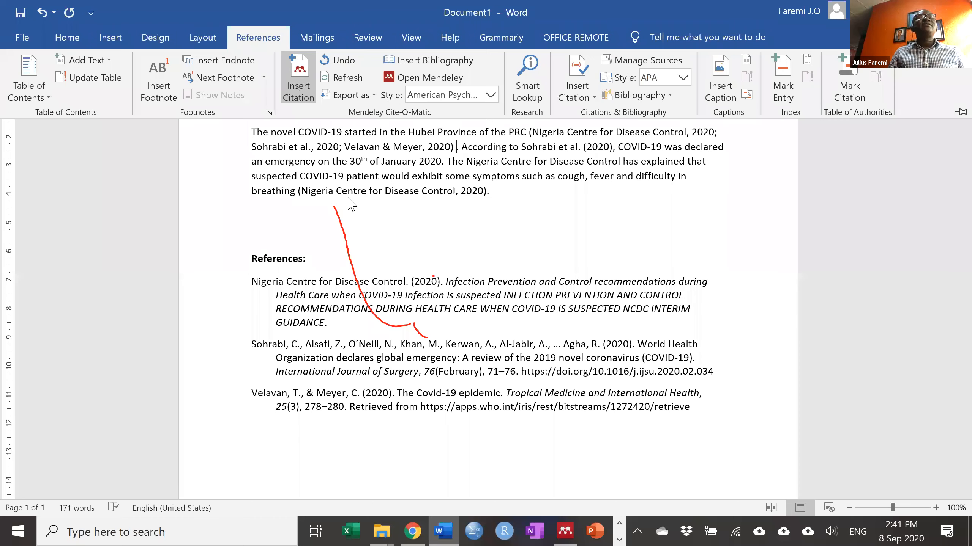
click(499, 187)
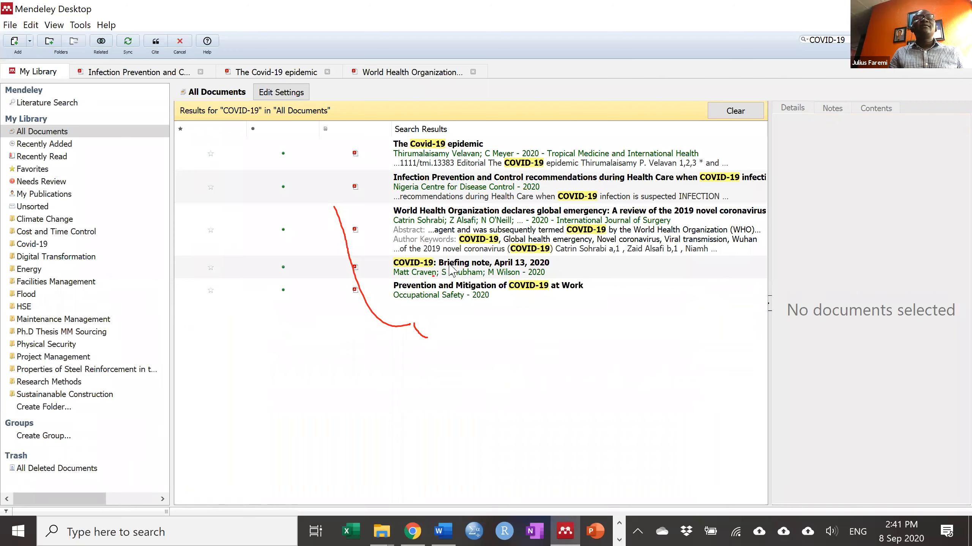
click(448, 268)
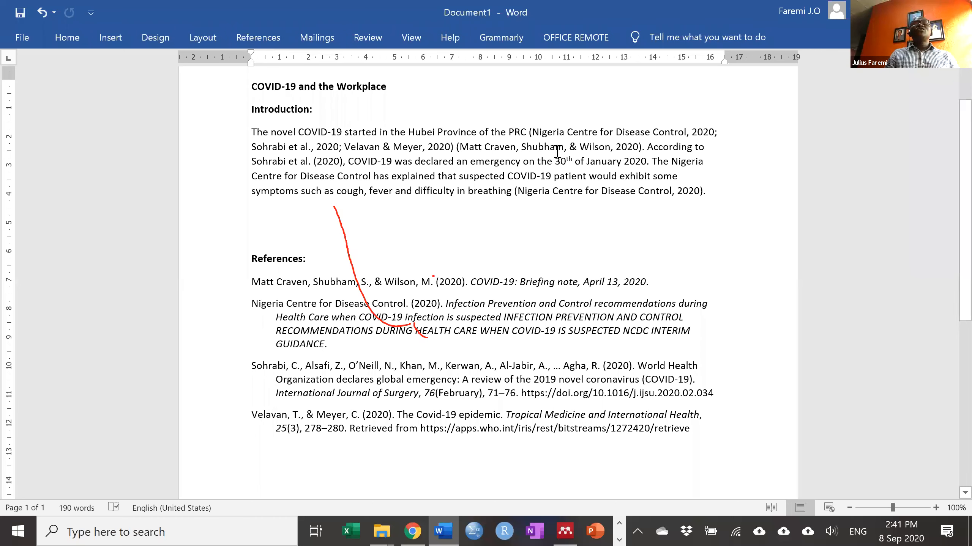
Step: Merge the two adjacent citations in the first sentence into one and add a full stop before "According to"
click(539, 128)
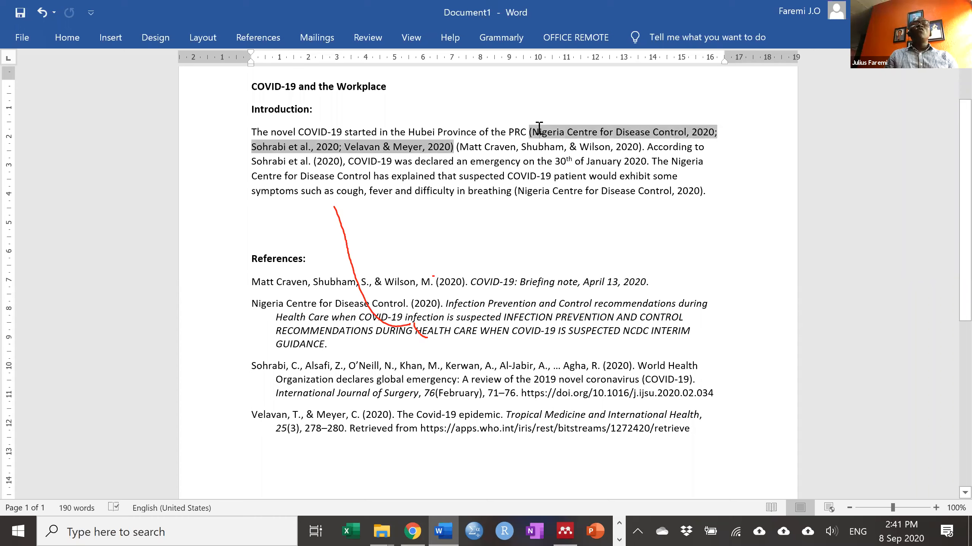
shift+click(517, 149)
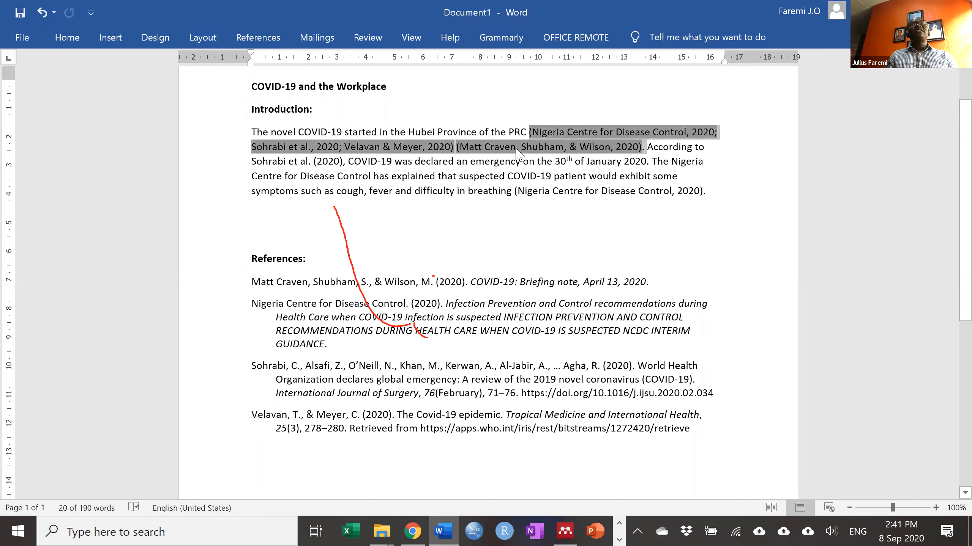
click(243, 39)
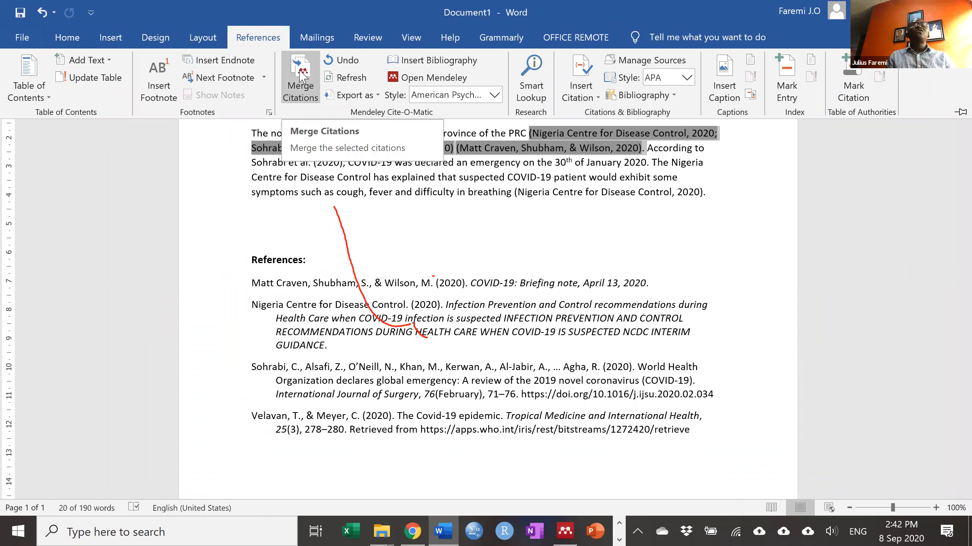
key(ctrl+F1)
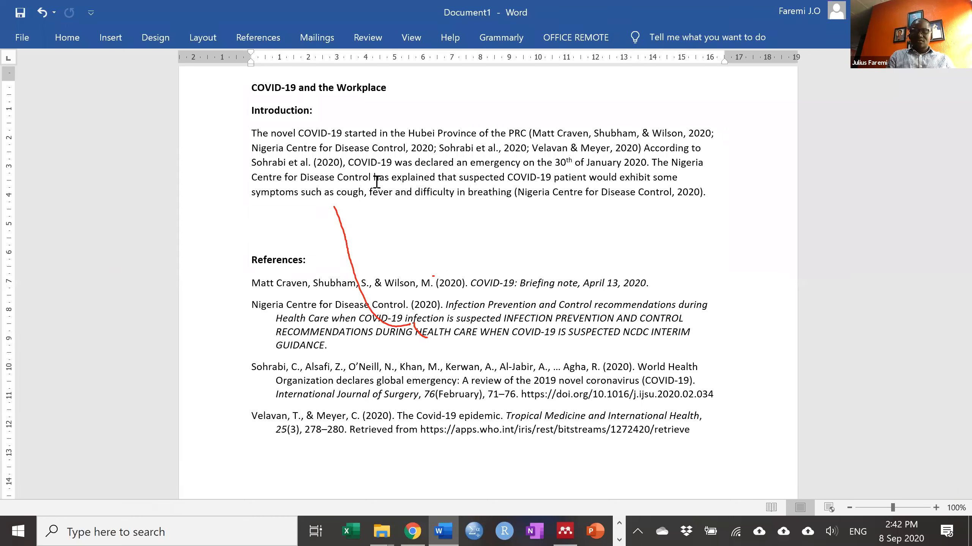
text(.)
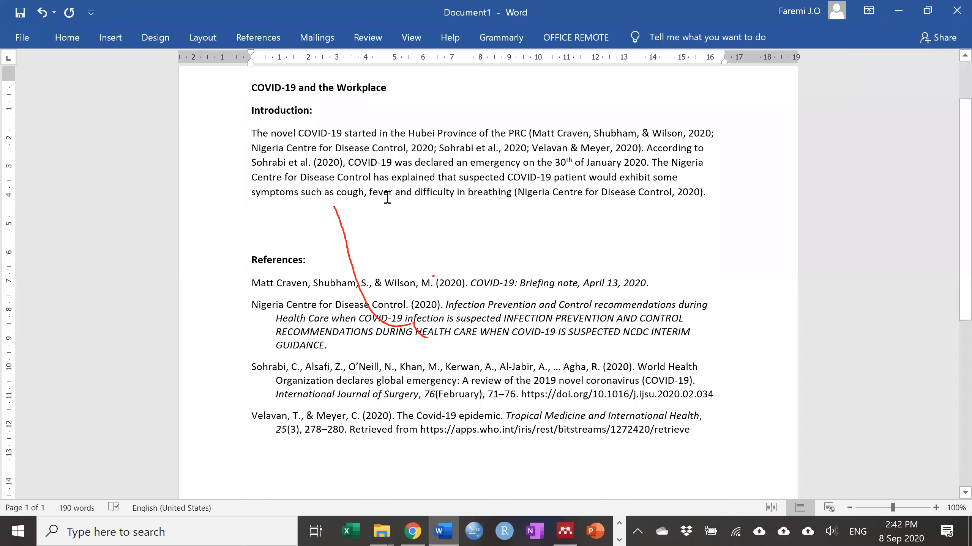
Step: Examine the reference list in Word and the details of the World Health Organization global emergency article in Mendeley
click(381, 218)
scroll(426, 246, down, 2)
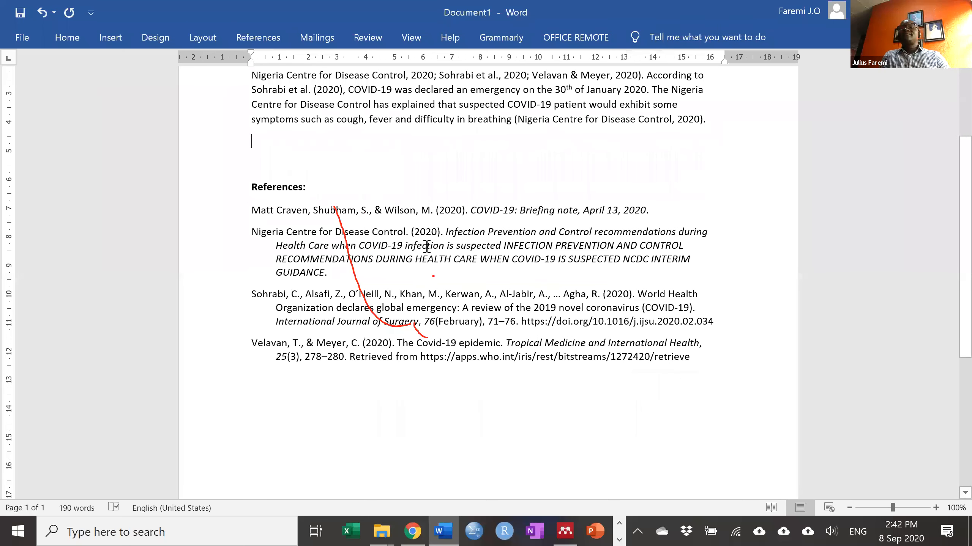
scroll(427, 246, up, 4)
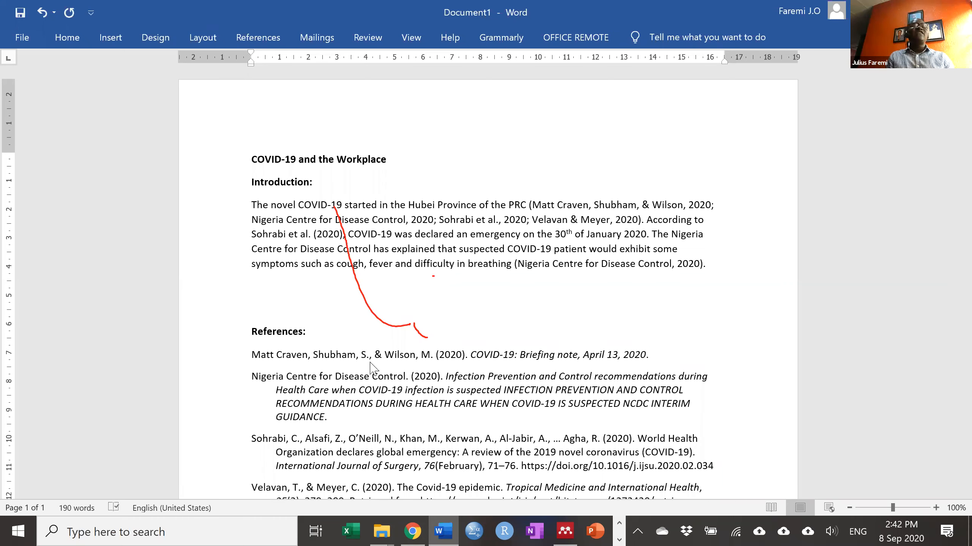
key(alt+Tab)
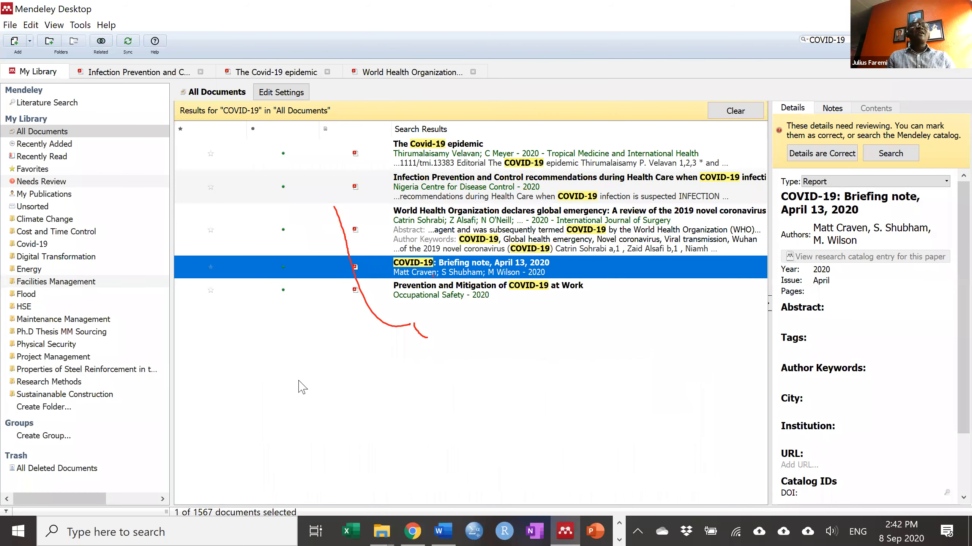
click(283, 359)
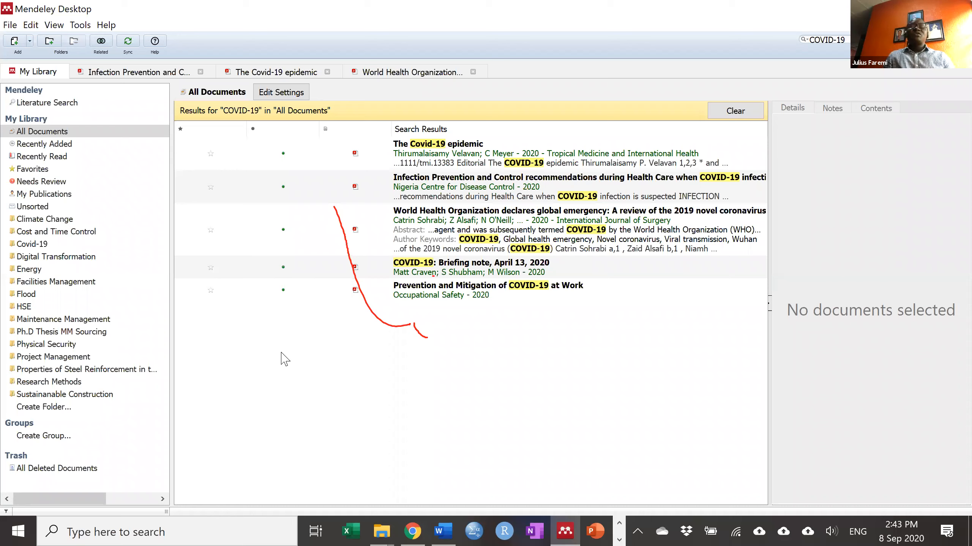
click(442, 530)
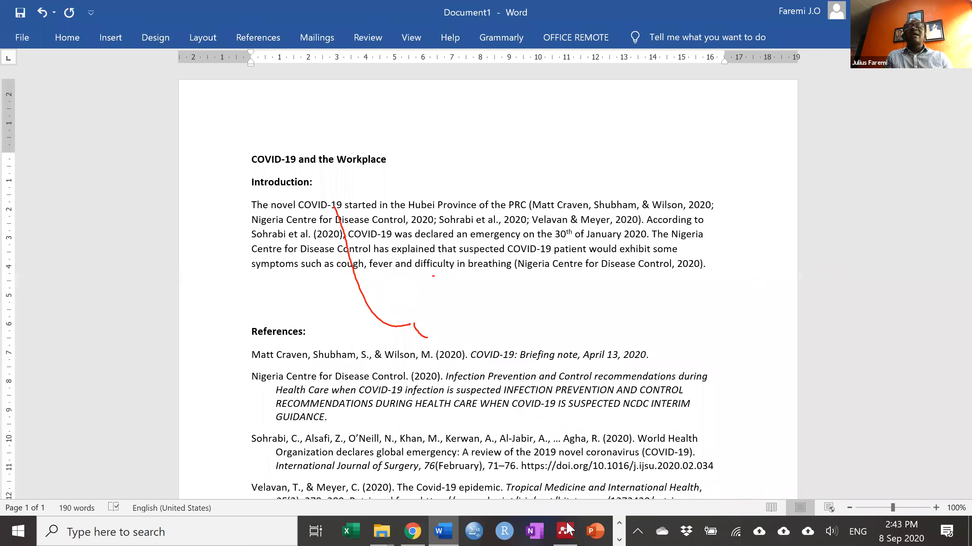
key(alt+Tab)
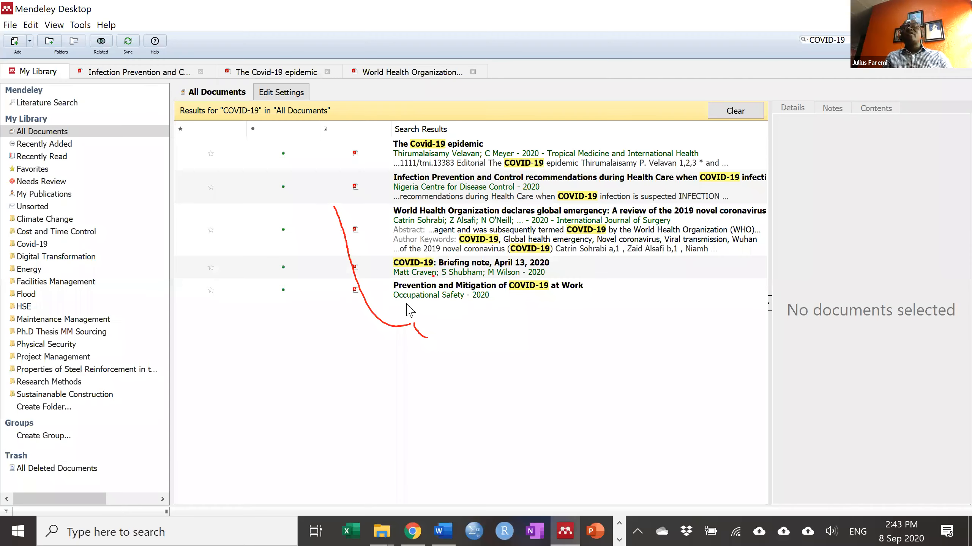
click(476, 225)
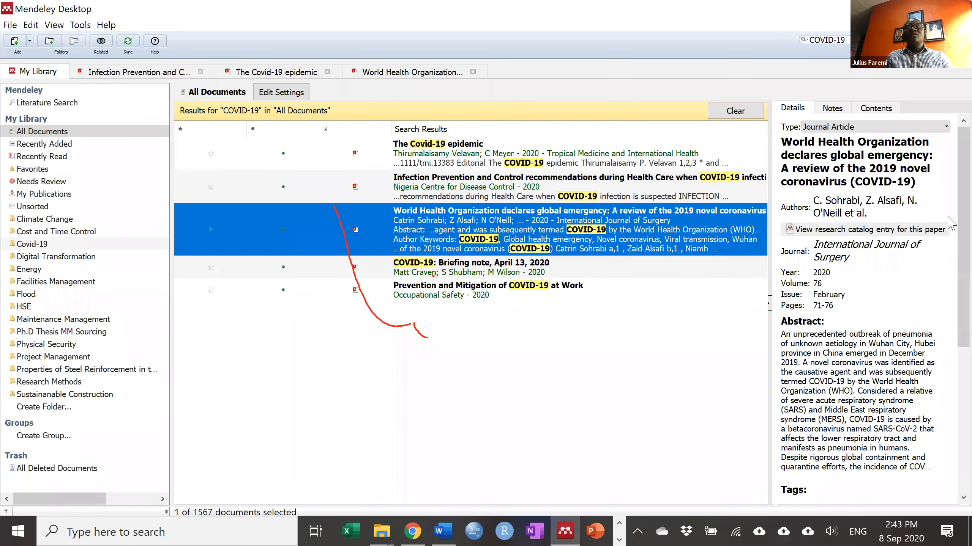
scroll(949, 220, down, 5)
scroll(950, 223, up, 5)
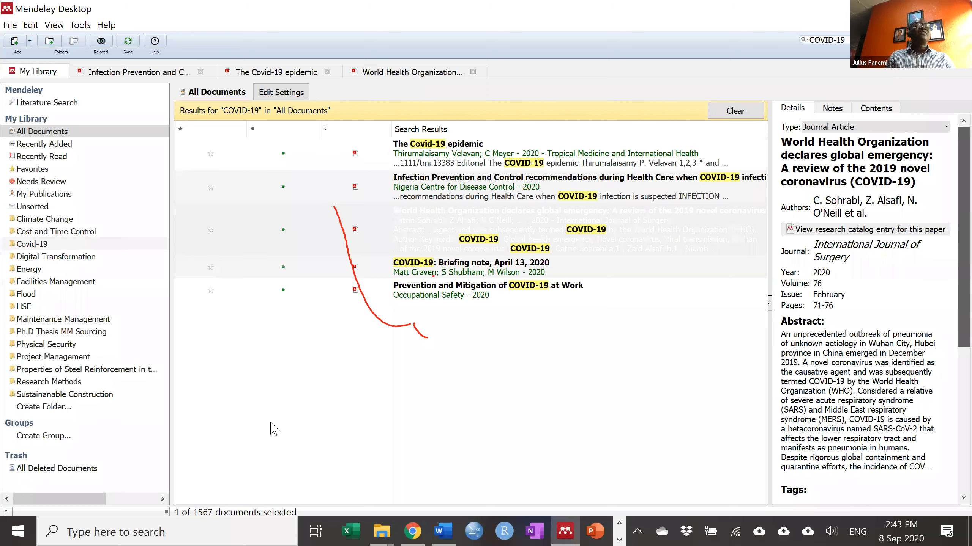
click(124, 115)
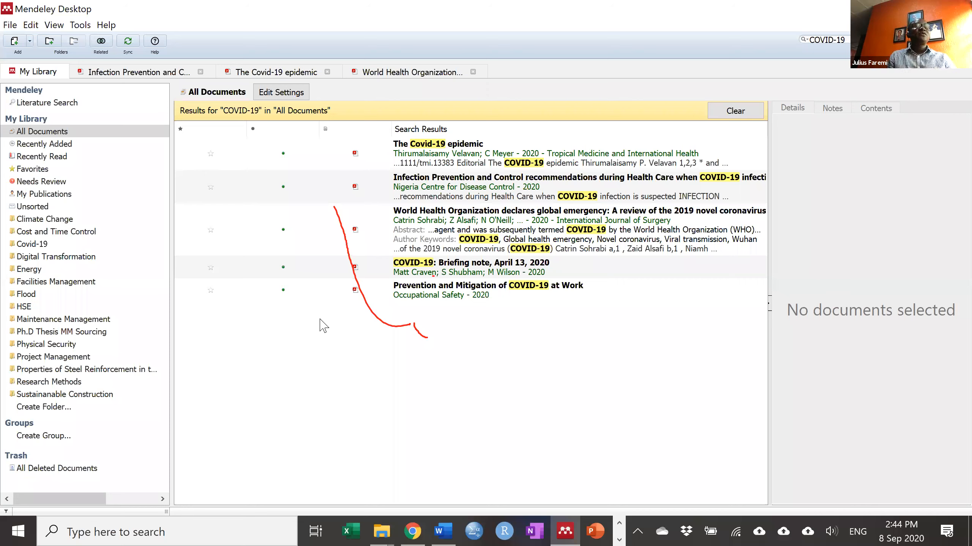
click(103, 131)
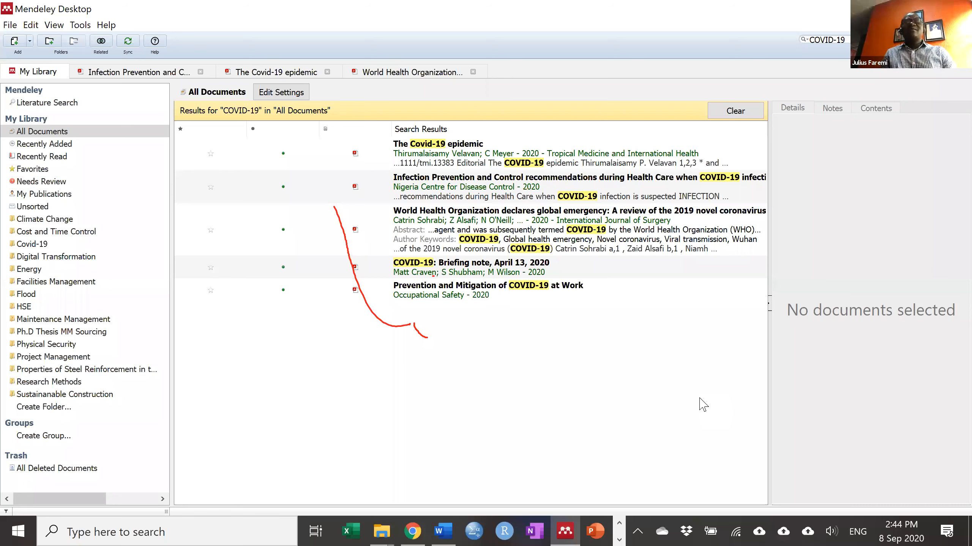
Step: Switch to PowerPoint and show its list of recent presentations
click(619, 524)
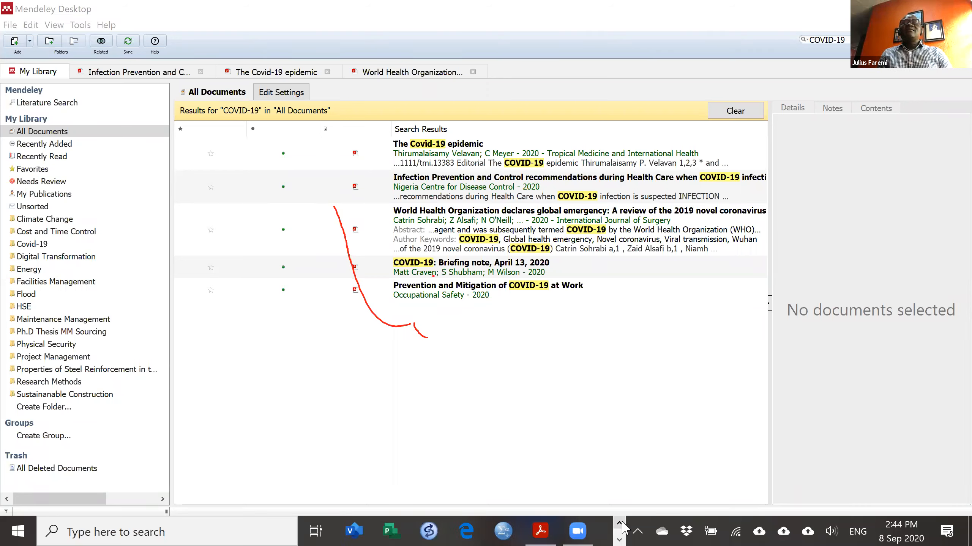
click(623, 527)
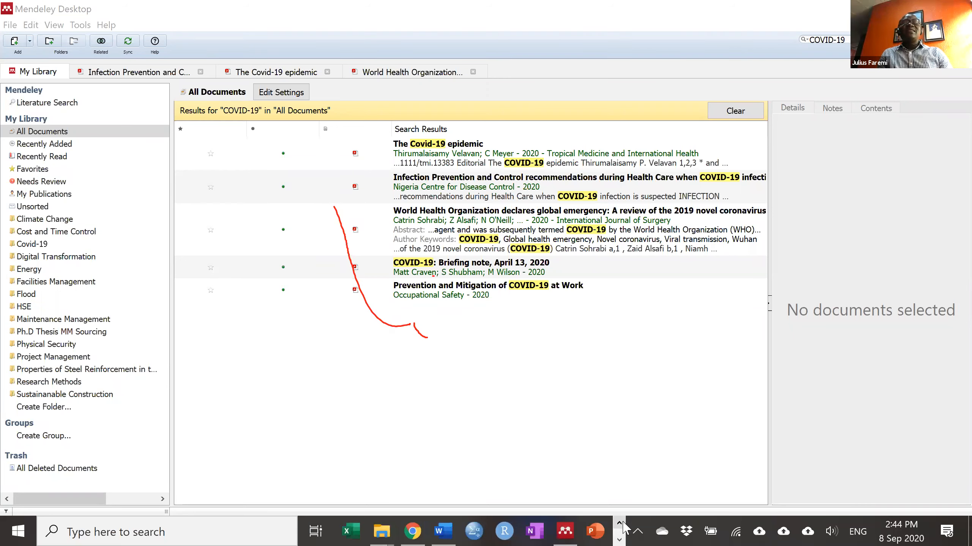
click(594, 530)
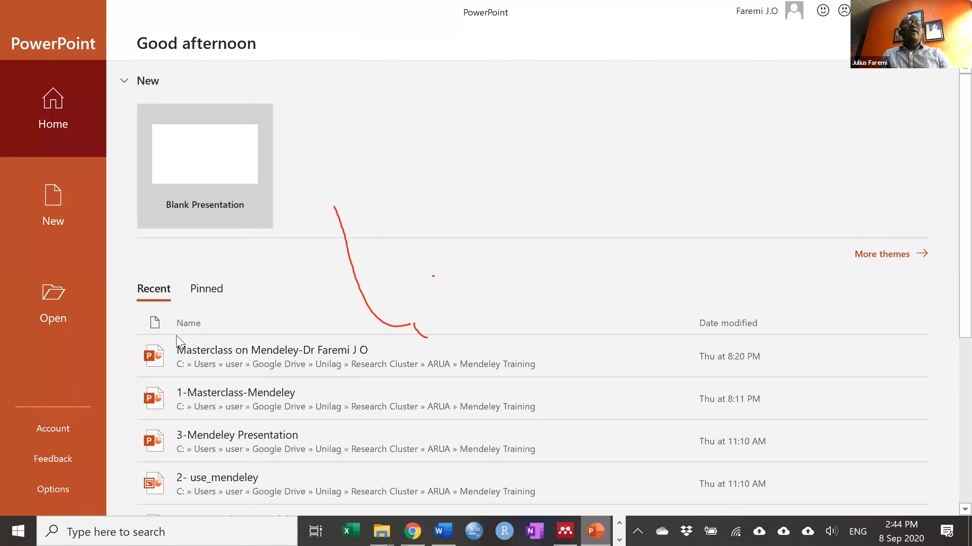
Step: Open the recent Masterclass on Mendeley presentation
click(184, 352)
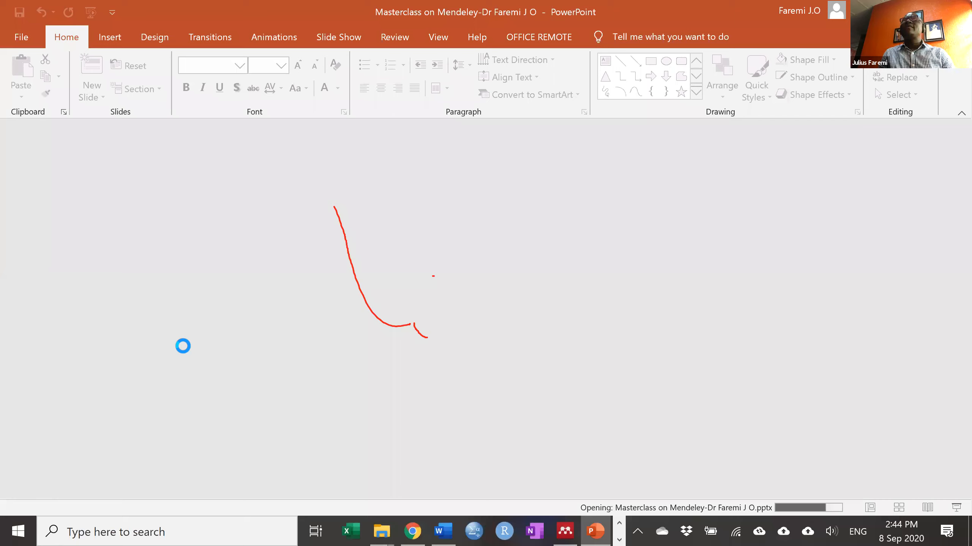
Step: Switch to Mendeley Desktop, show the My Publications collection and synchronise the library
click(46, 197)
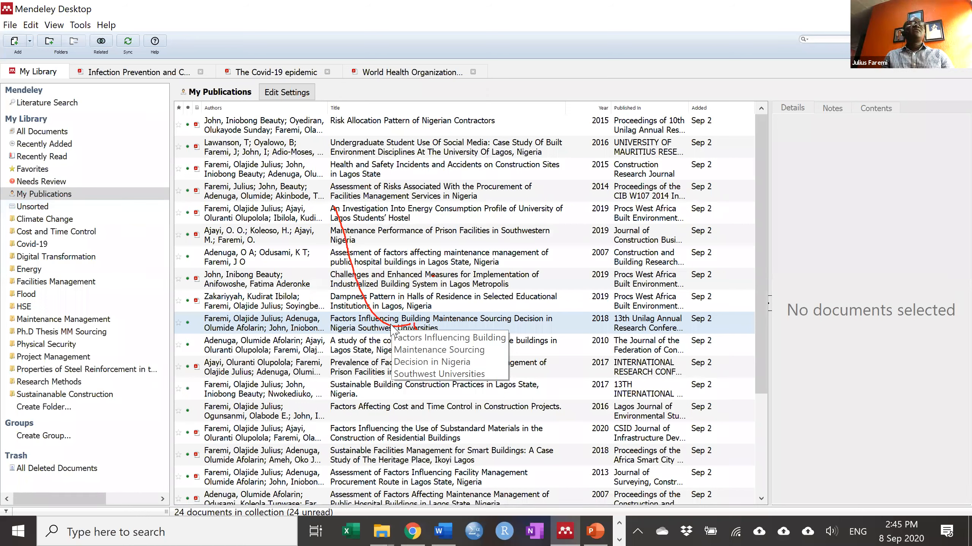
click(129, 40)
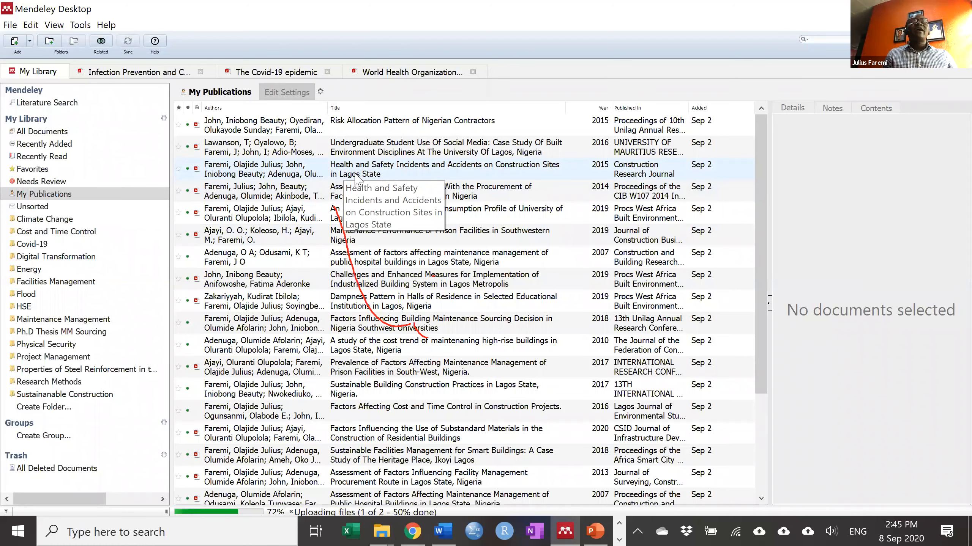
Step: Open the paper "Health and Safety Incidents and Accidents on Construction Sites in Lagos State" and skim its cover, title page and abstract
double_click(355, 166)
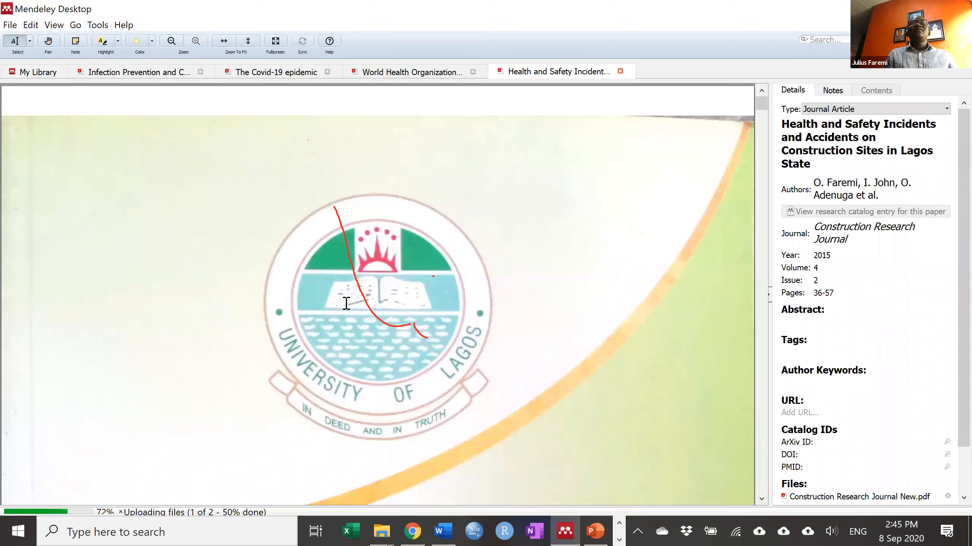
scroll(346, 303, down, 5)
scroll(346, 303, down, 4)
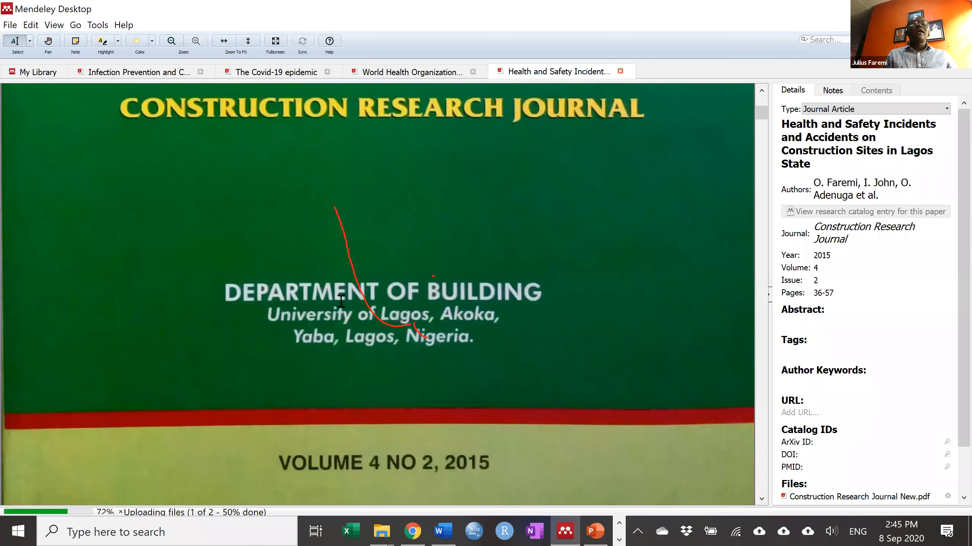
scroll(345, 302, down, 5)
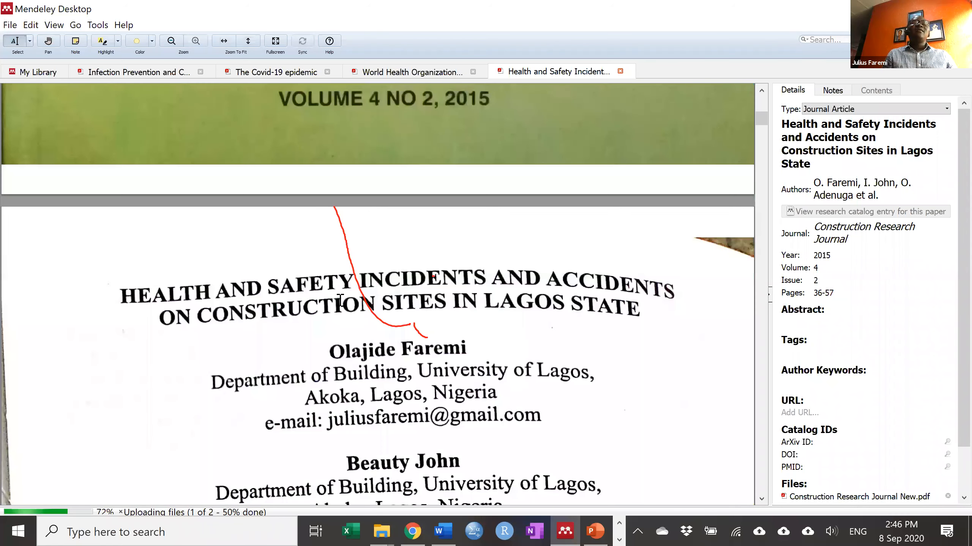
scroll(340, 301, down, 10)
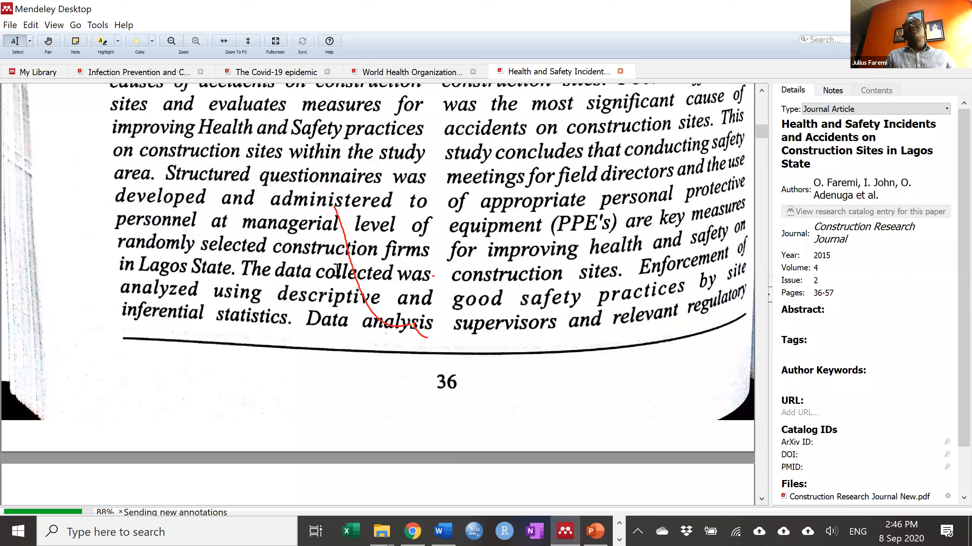
scroll(337, 270, down, 10)
scroll(336, 270, up, 20)
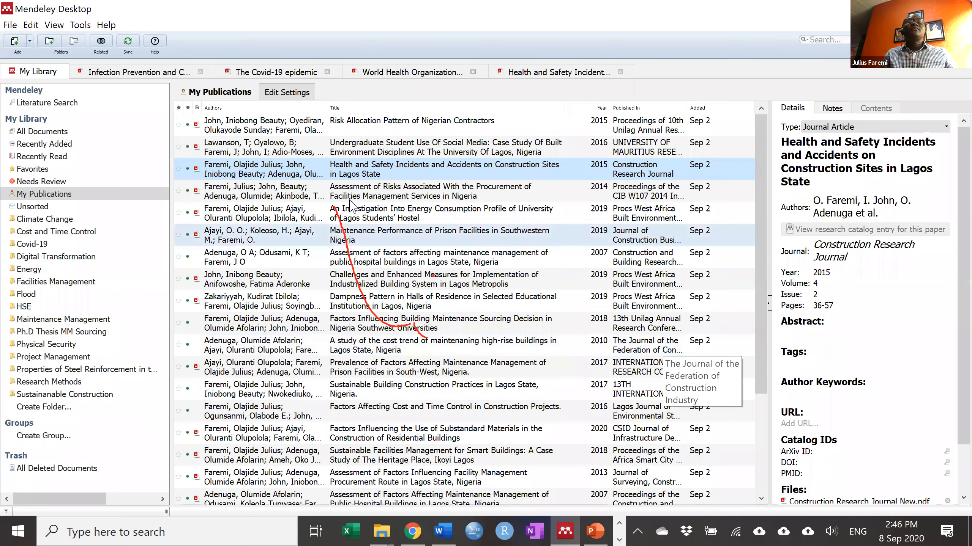
Step: Open the paper "Assessment of Risks Associated With the Procurement of Facilities Management Services in Nigeria" and skim its first pages
click(365, 191)
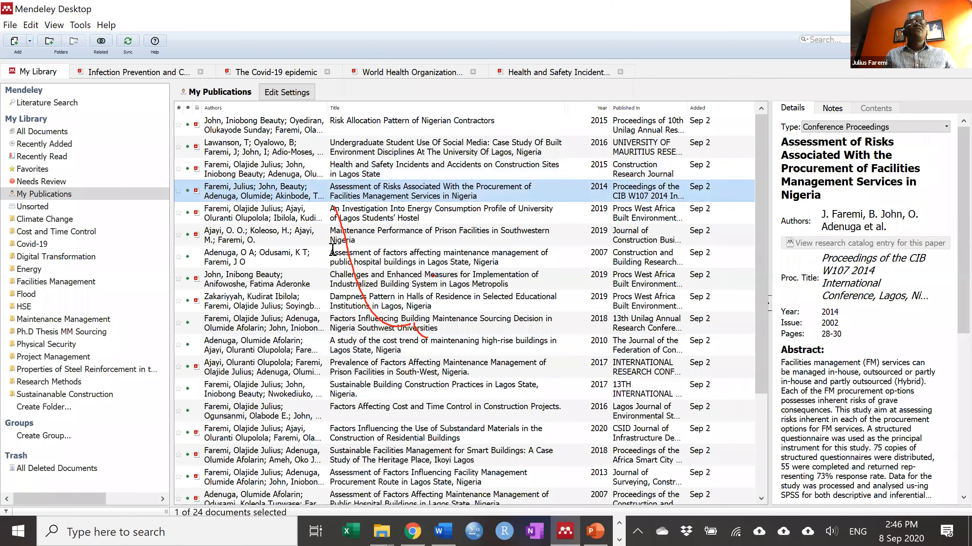
key(Return)
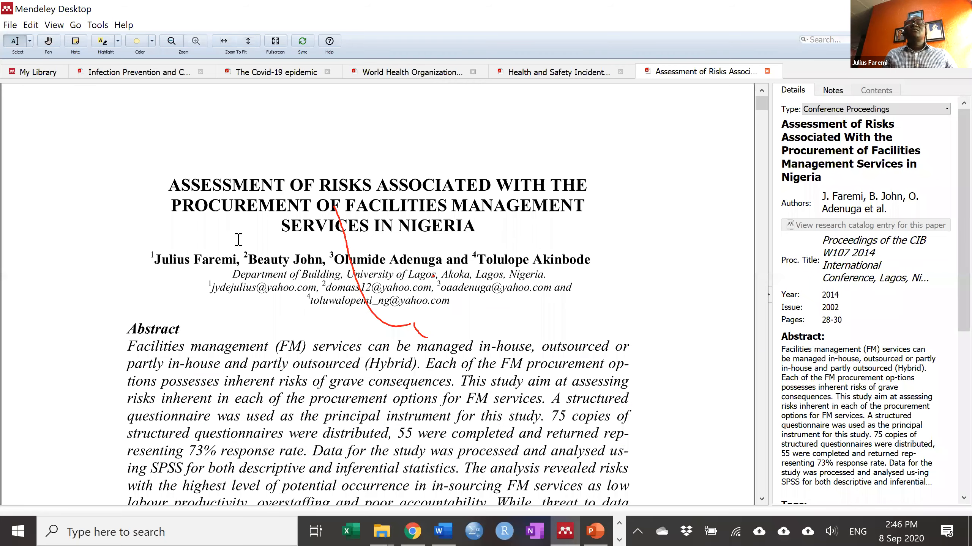
scroll(238, 240, down, 10)
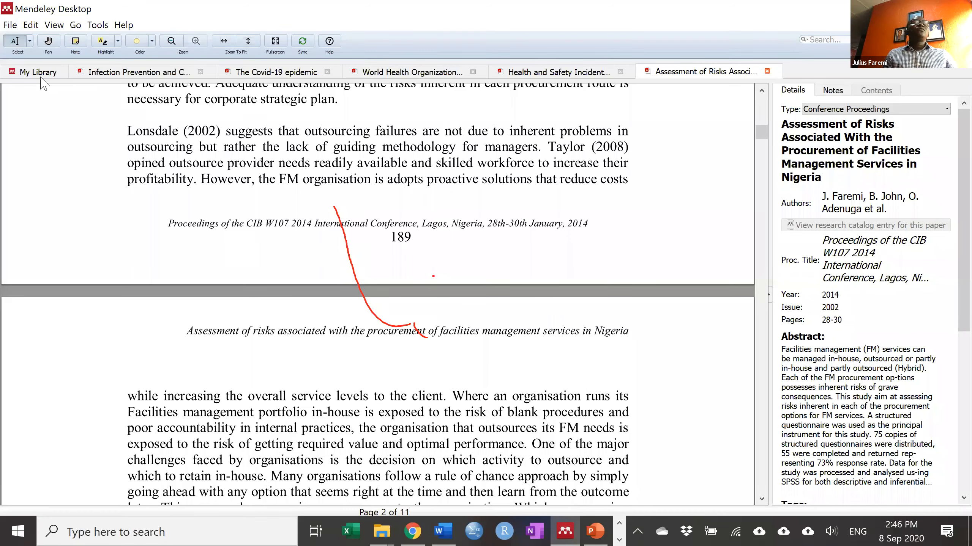
scroll(98, 209, up, 8)
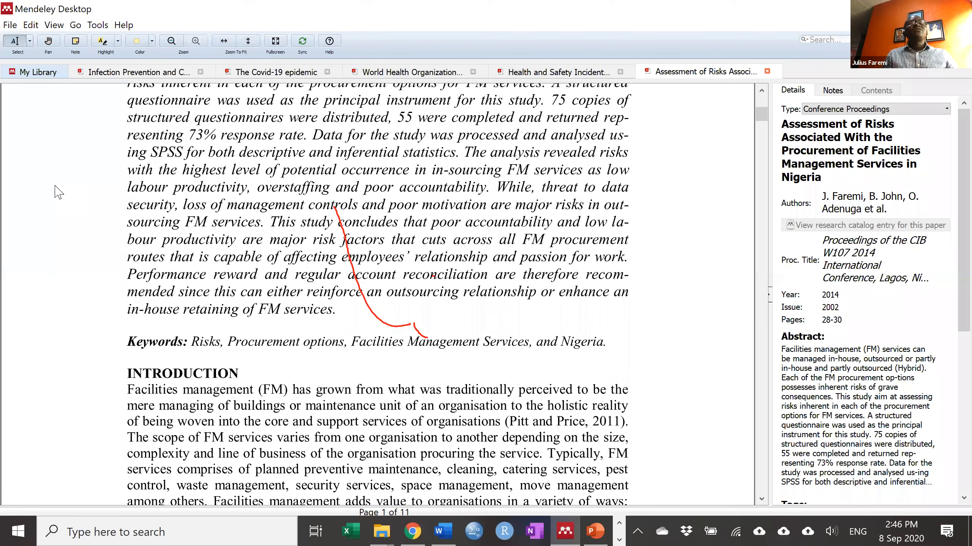
Step: Return to the library and browse the My Publications list and the All Documents list
click(38, 72)
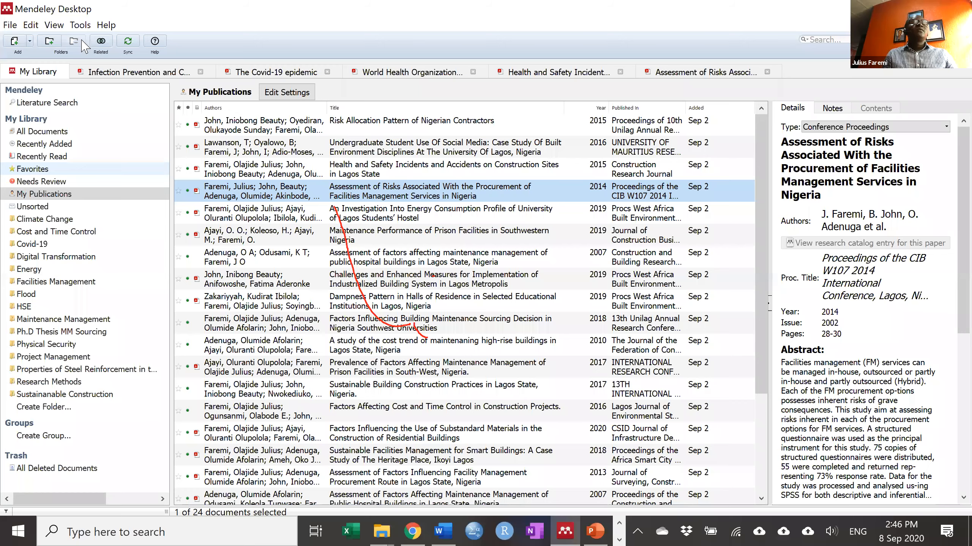
scroll(464, 306, down, 5)
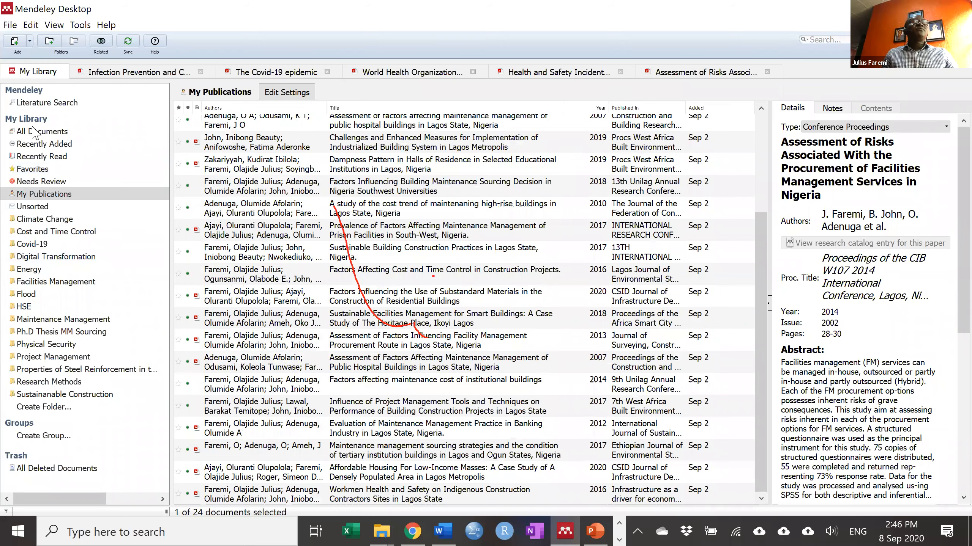
click(34, 132)
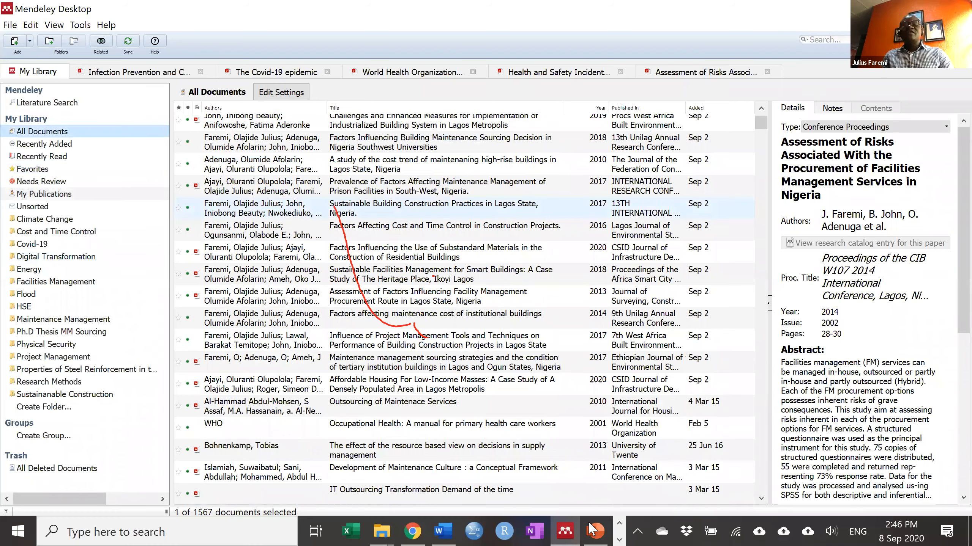
scroll(465, 306, up, 3)
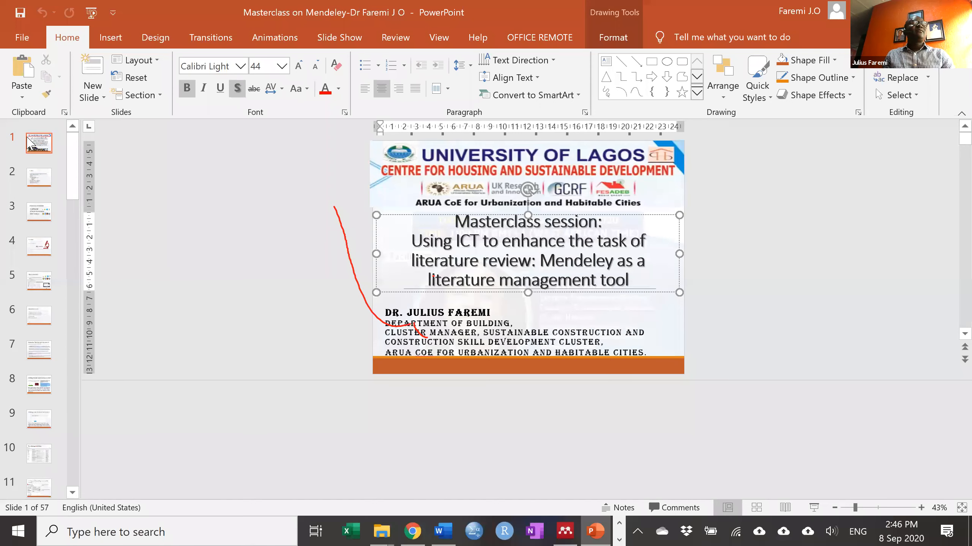
Step: Switch to the PowerPoint presentation and review slides 1 to 10, ending at "Getting started: create an account"
click(41, 146)
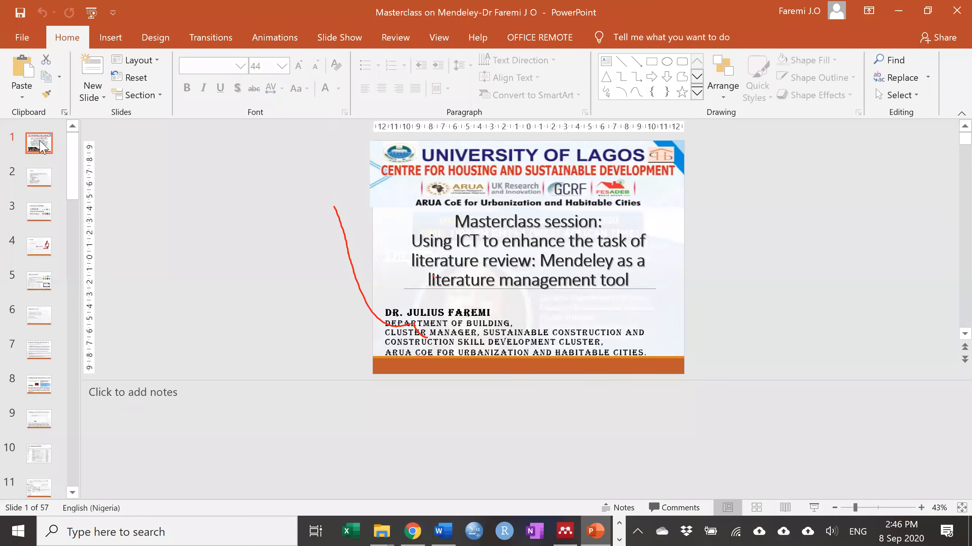
key(Down)
key(Down)
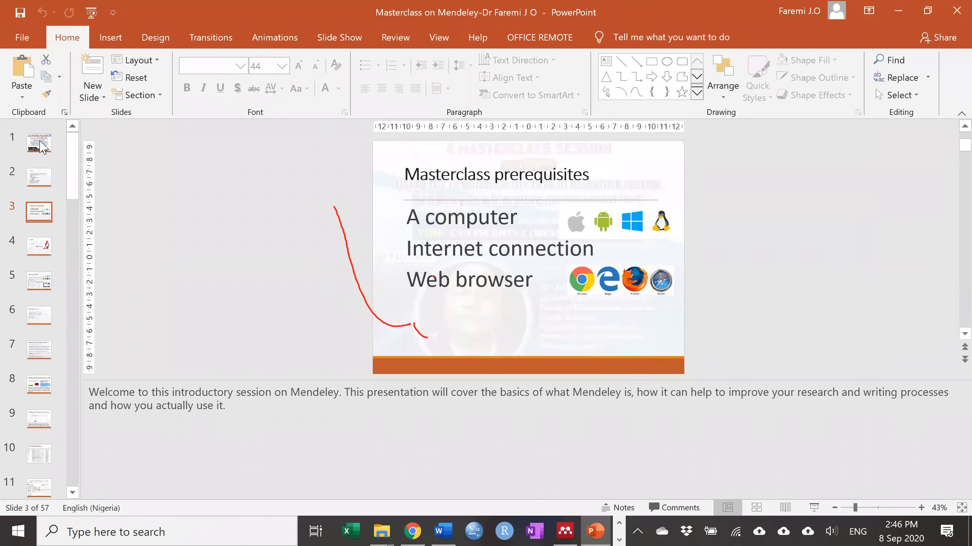
key(Down)
key(Down)
key(Down)
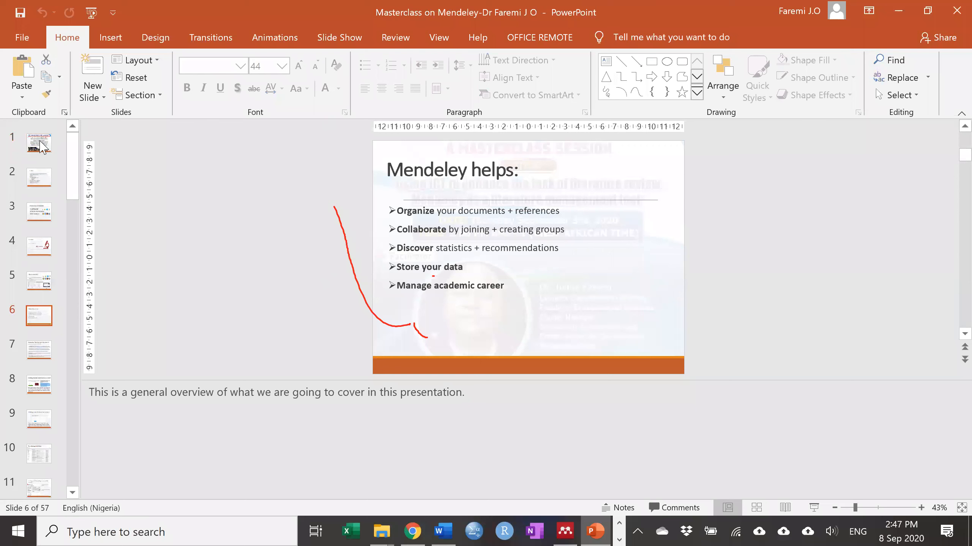
key(Down)
key(Down)
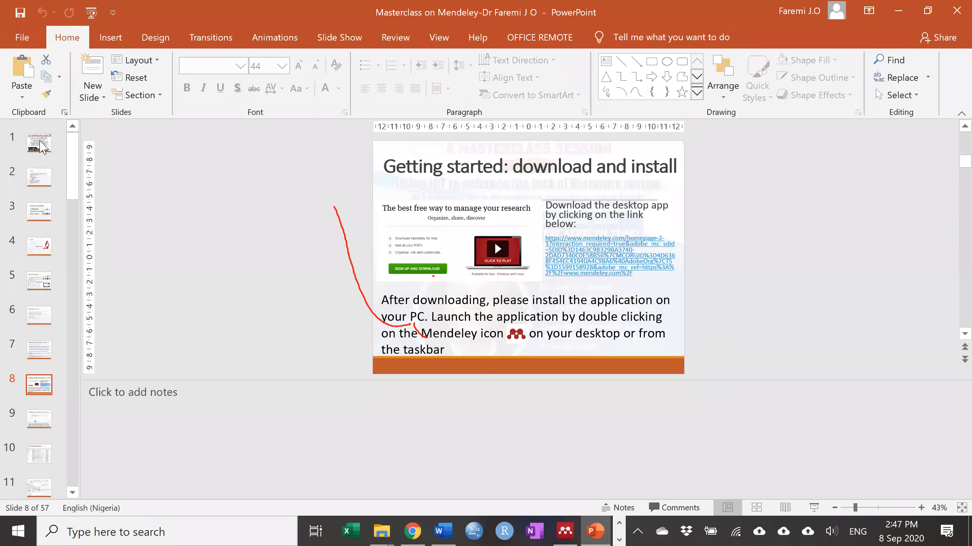
key(Down)
key(Down)
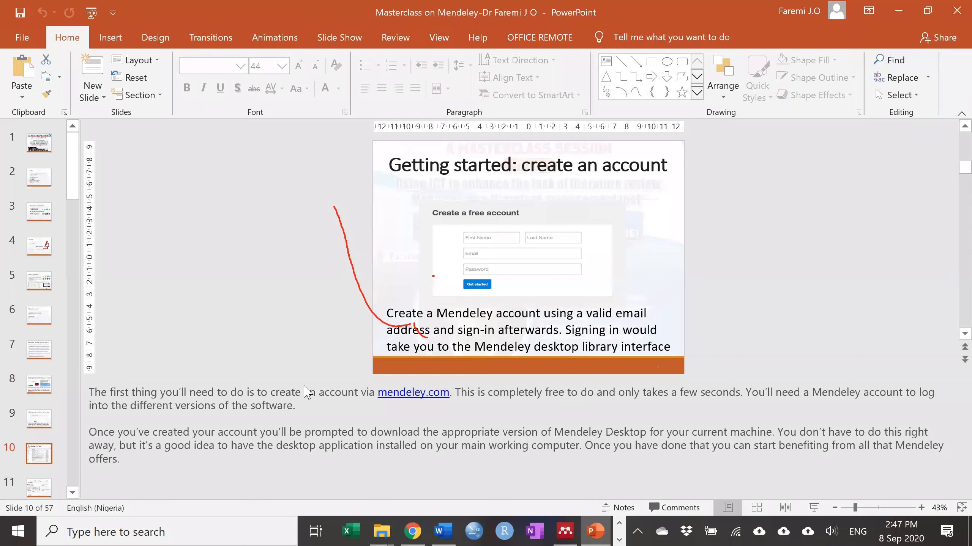
Step: Switch back to Mendeley Desktop and view the My Publications list from its beginning
key(alt+Tab)
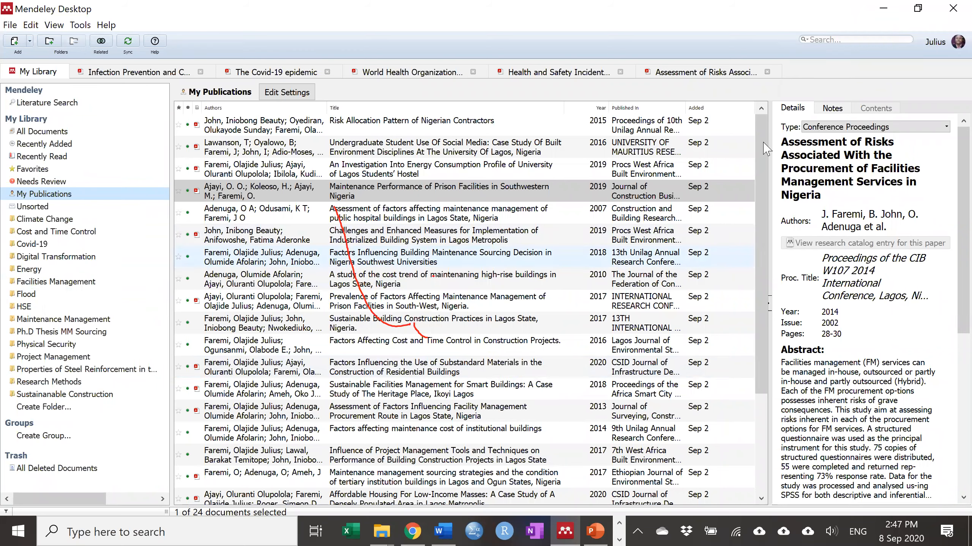
click(761, 110)
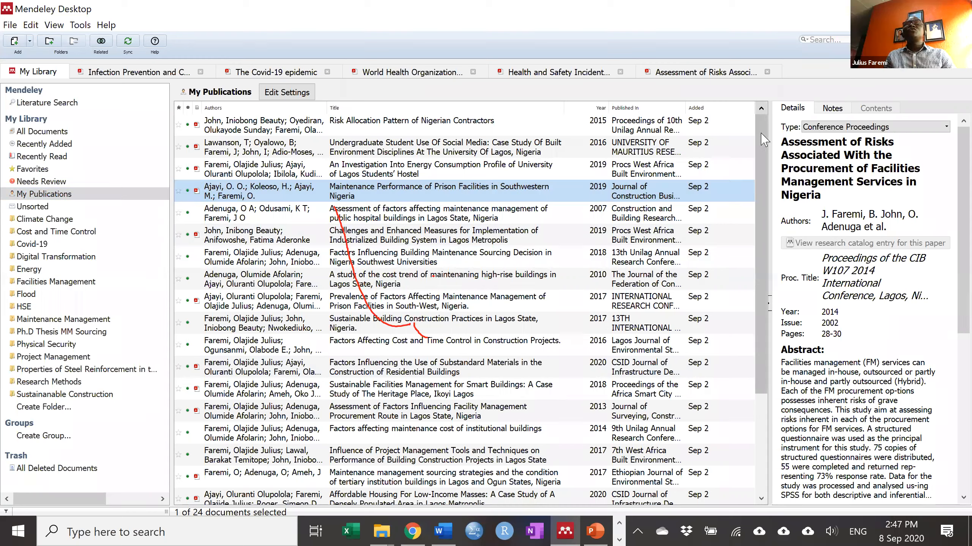
click(761, 110)
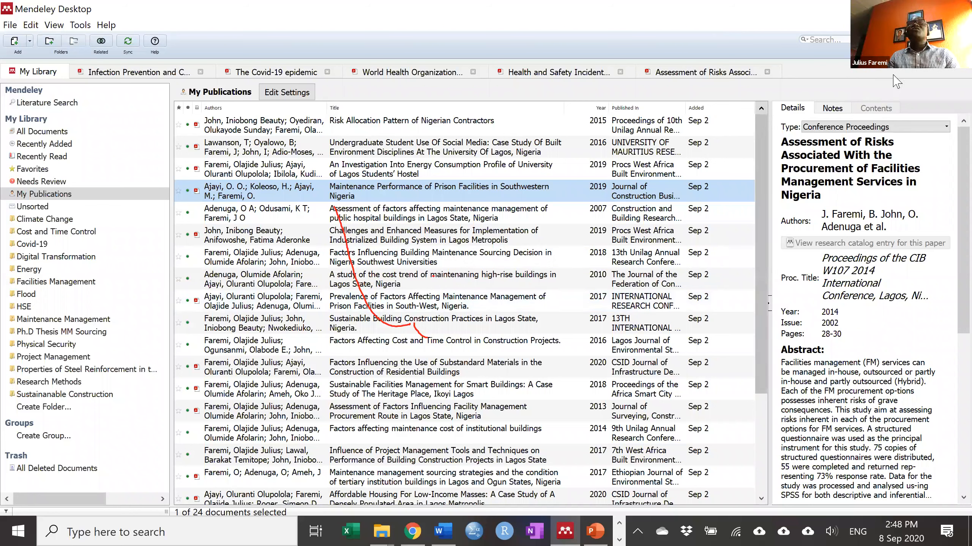
Step: View the researcher profile on the Mendeley website in the browser and return to Mendeley Desktop
drag(324, 271, 359, 309)
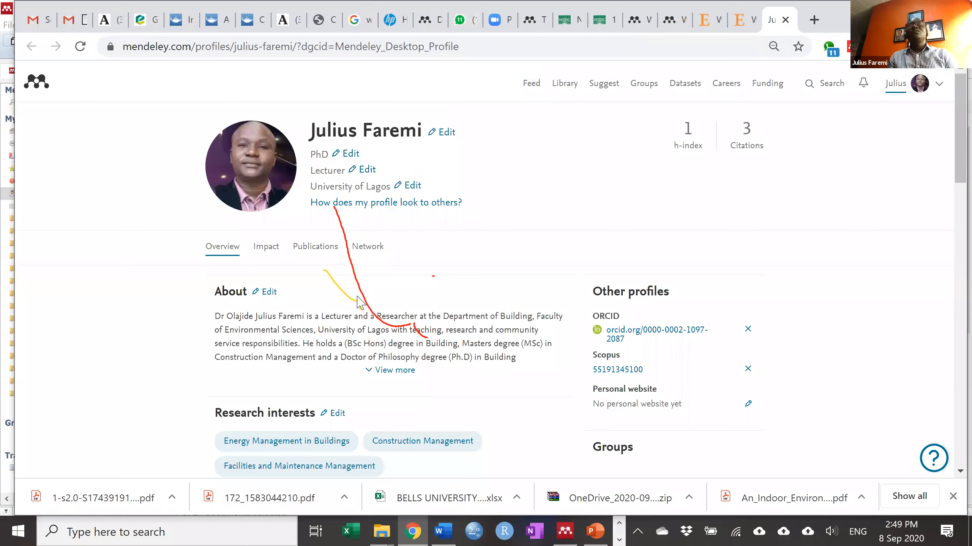
key(alt+Tab)
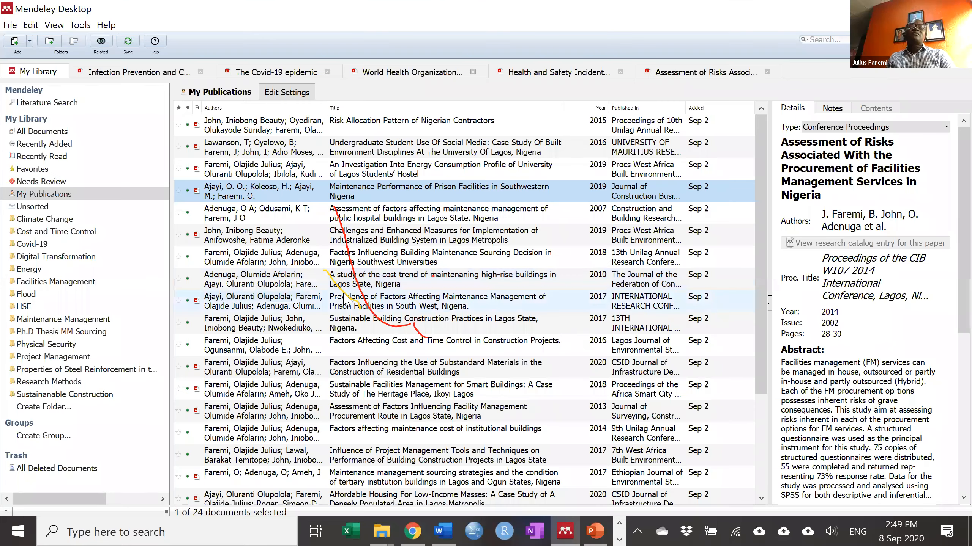